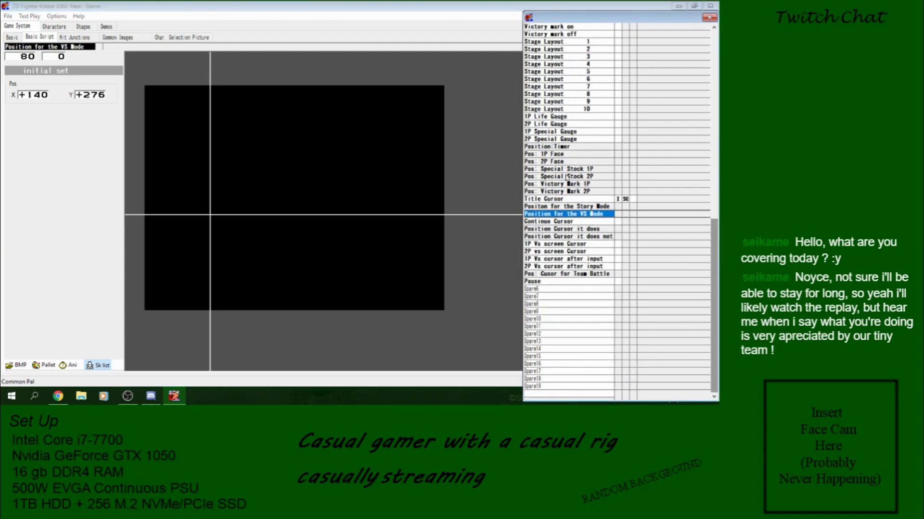
# Step: Save the game project and view the Demos section
pyautogui.click(4, 17)
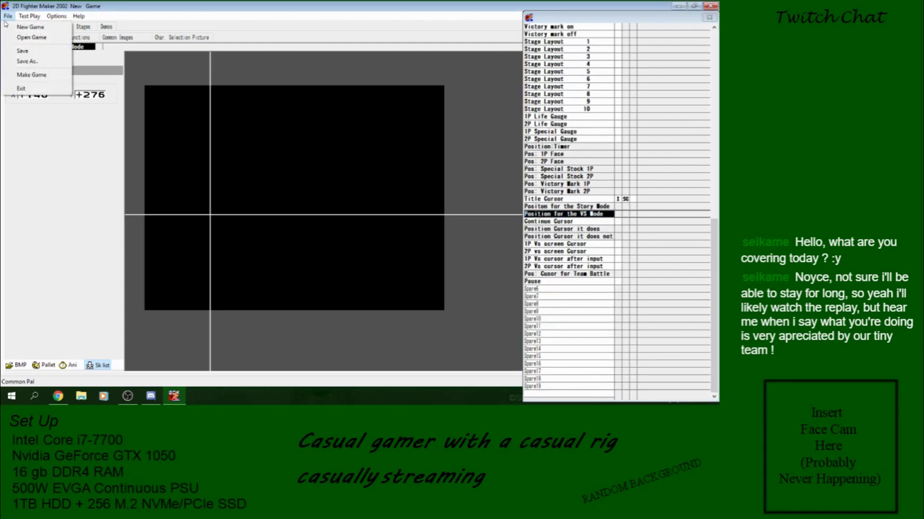
pyautogui.click(24, 50)
pyautogui.click(106, 27)
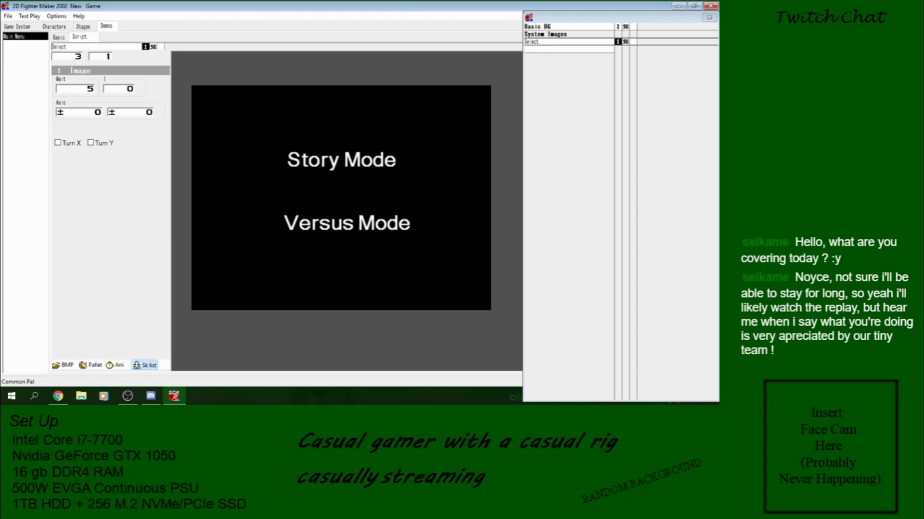
# Step: Look at the Characters editor, then open the Game System's Char. Selection Picture page
pyautogui.click(46, 27)
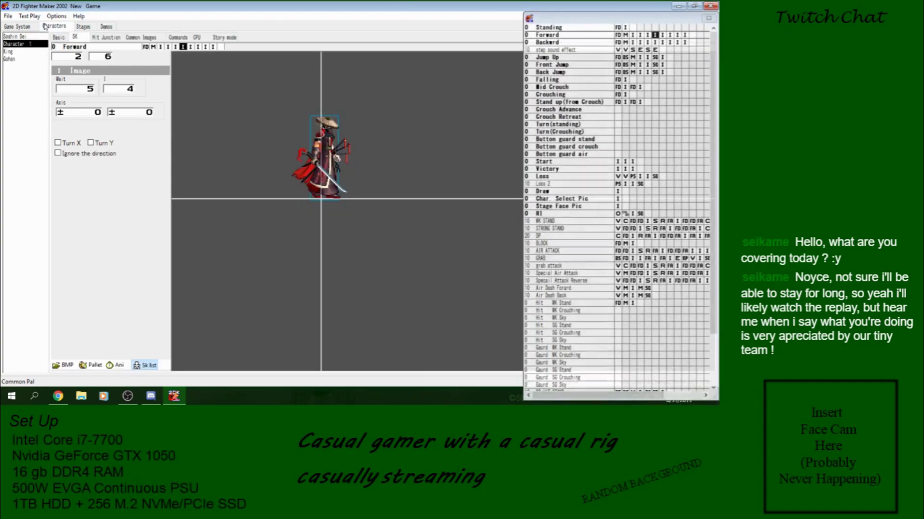
pyautogui.click(29, 27)
pyautogui.click(46, 28)
pyautogui.click(26, 27)
pyautogui.click(12, 38)
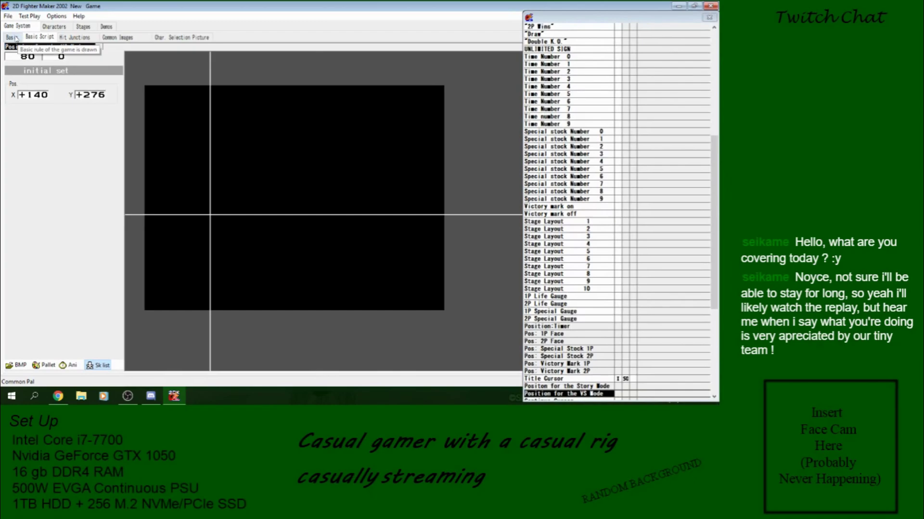
pyautogui.click(178, 37)
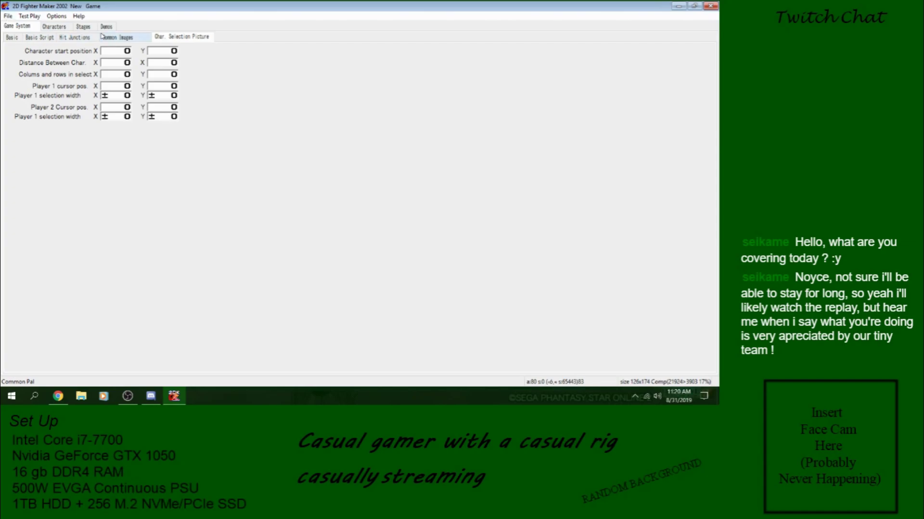
pyautogui.click(7, 16)
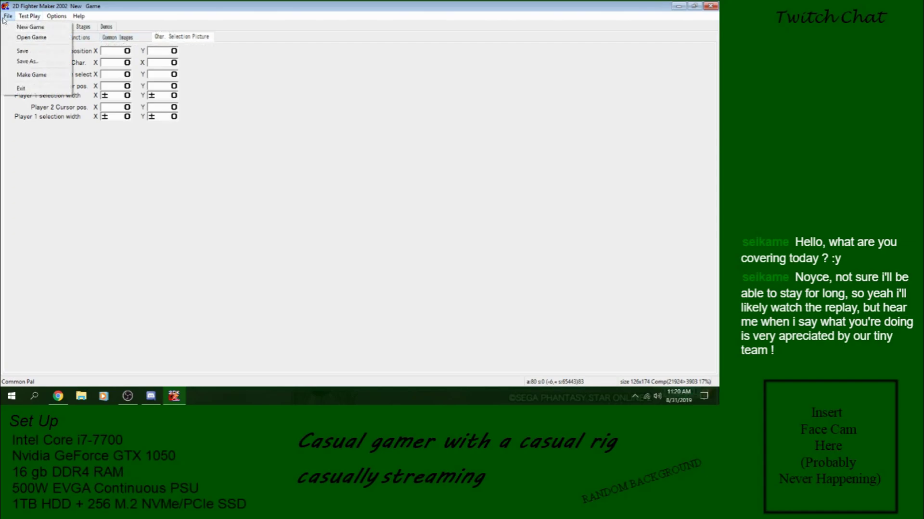
pyautogui.click(19, 37)
pyautogui.click(43, 197)
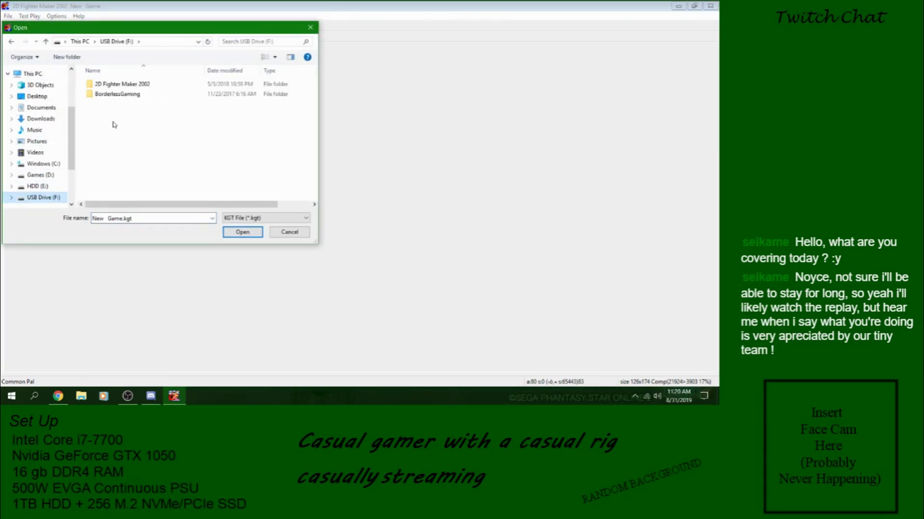
pyautogui.doubleClick(116, 84)
pyautogui.doubleClick(152, 125)
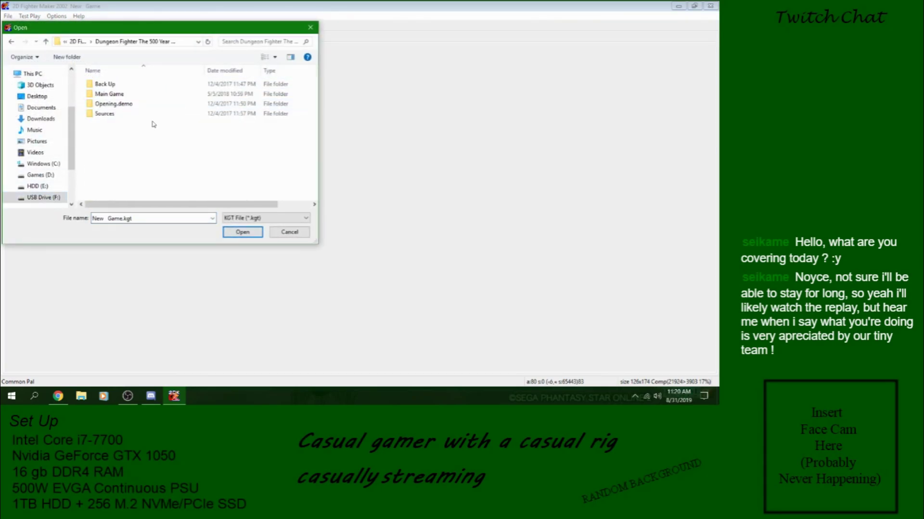
pyautogui.doubleClick(116, 103)
pyautogui.click(46, 42)
pyautogui.doubleClick(124, 94)
pyautogui.doubleClick(124, 86)
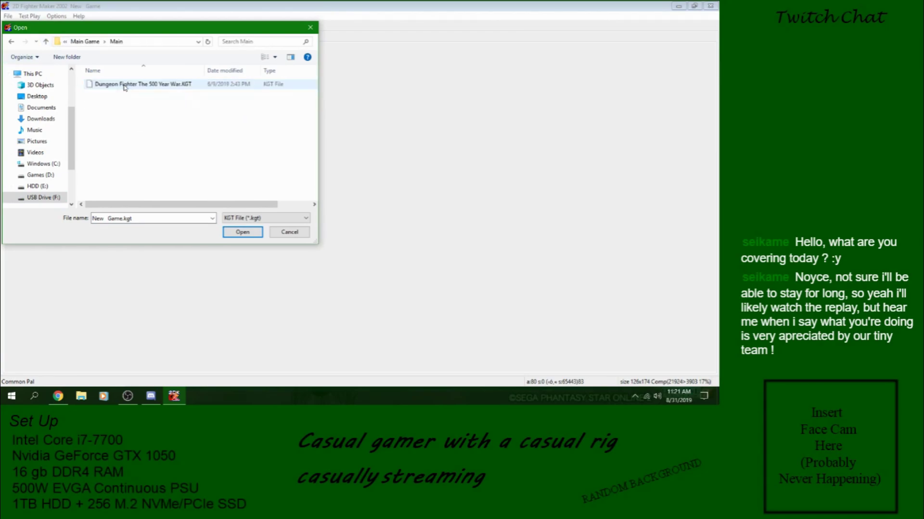
pyautogui.doubleClick(124, 86)
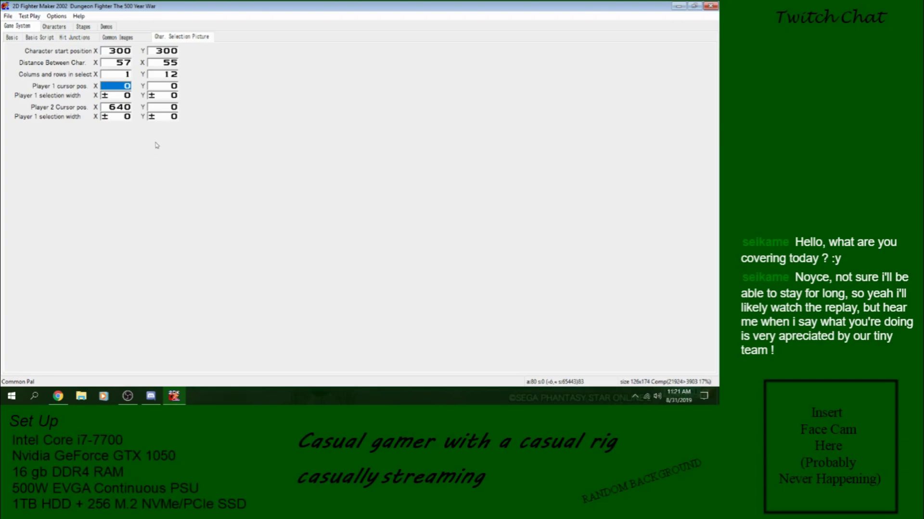
pyautogui.click(8, 16)
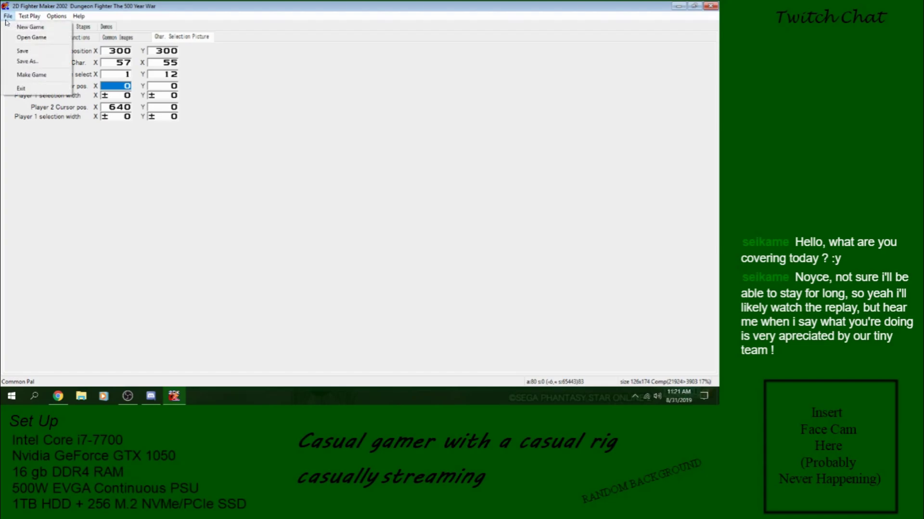
pyautogui.click(24, 35)
pyautogui.click(300, 232)
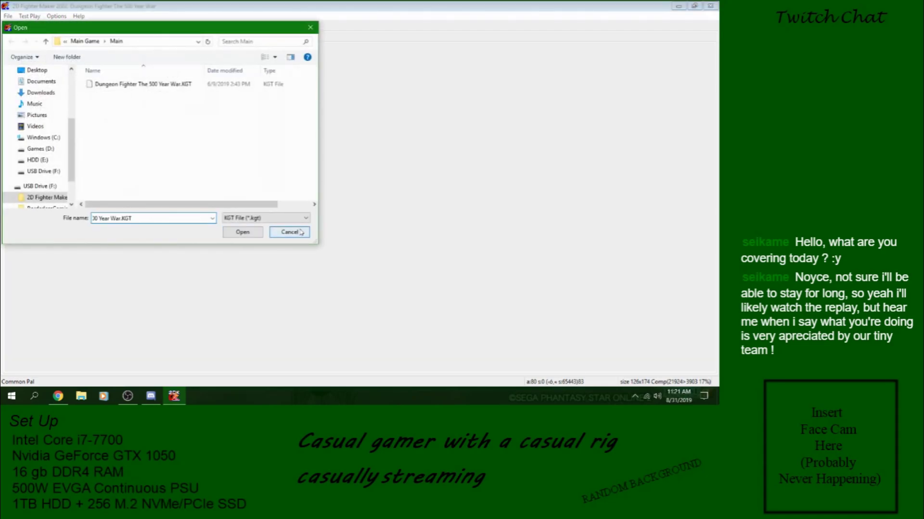
pyautogui.click(8, 16)
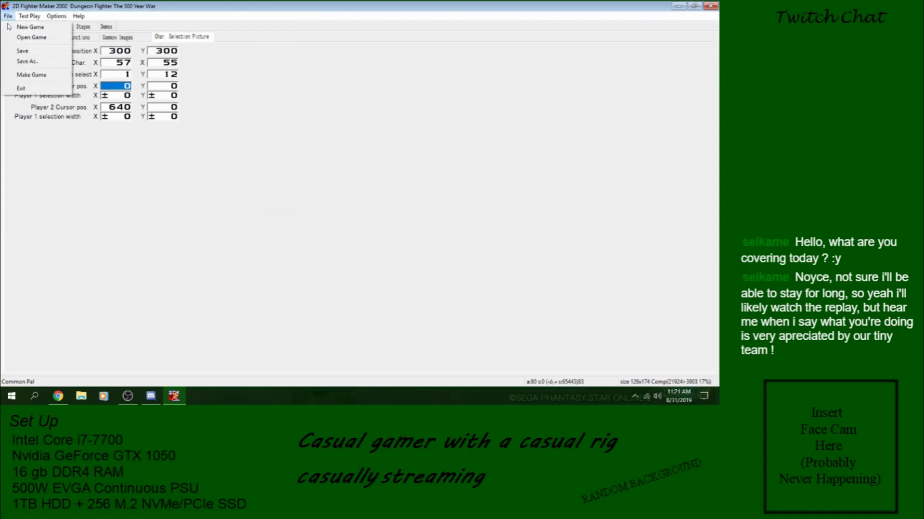
pyautogui.click(24, 35)
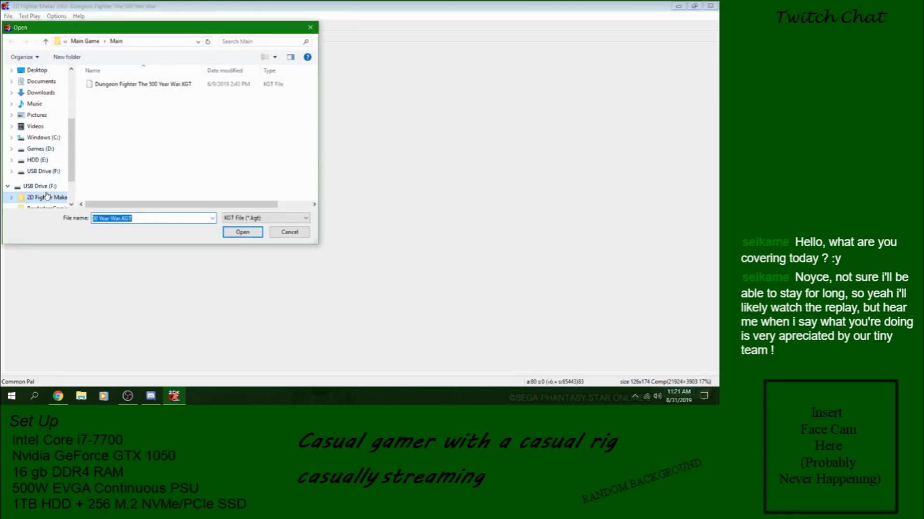
pyautogui.click(37, 70)
pyautogui.doubleClick(167, 96)
pyautogui.doubleClick(115, 84)
pyautogui.doubleClick(118, 104)
pyautogui.click(109, 85)
pyautogui.click(240, 233)
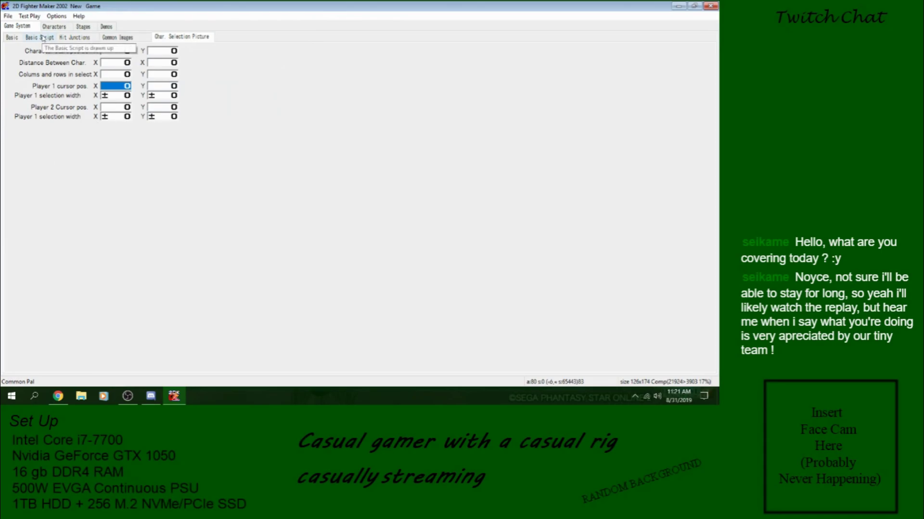
# Step: Add a new demo named 'Character Select' to the demo list
pyautogui.click(83, 27)
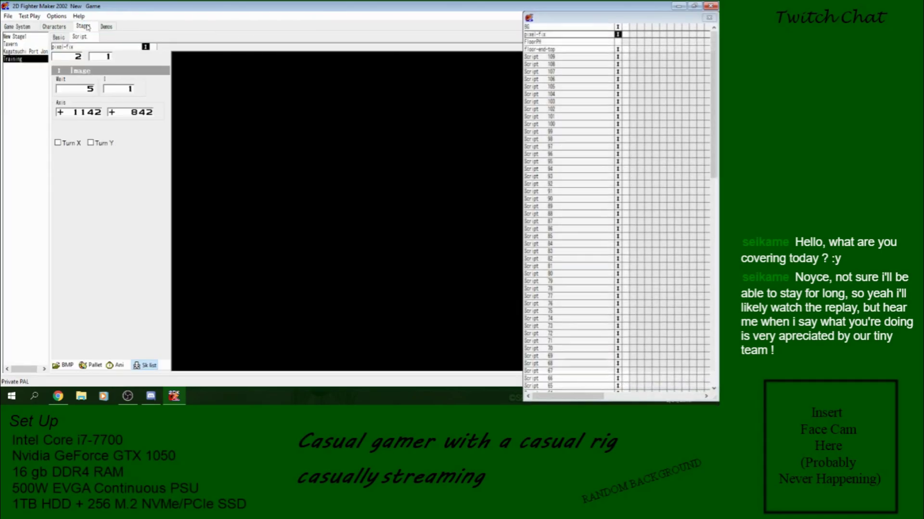
pyautogui.click(106, 26)
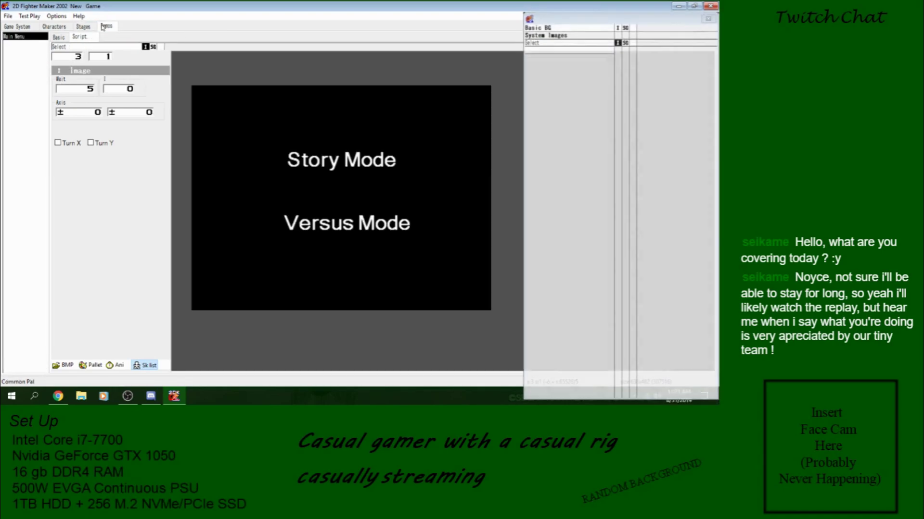
pyautogui.rightClick(27, 51)
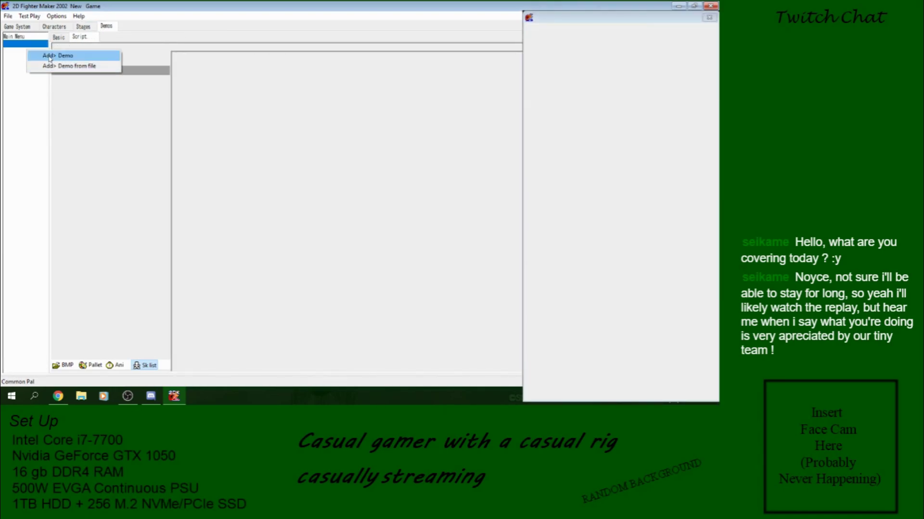
pyautogui.click(50, 58)
pyautogui.write('Character')
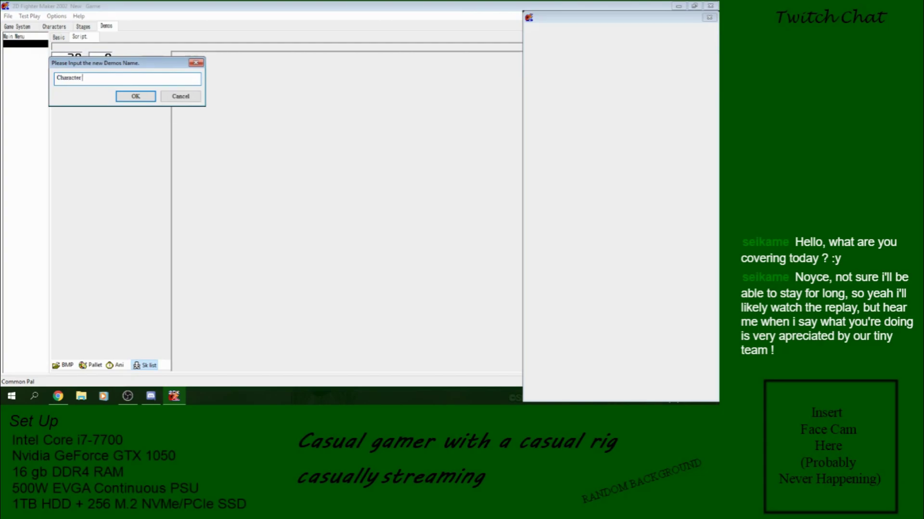
pyautogui.write(' Select')
pyautogui.press('Return')
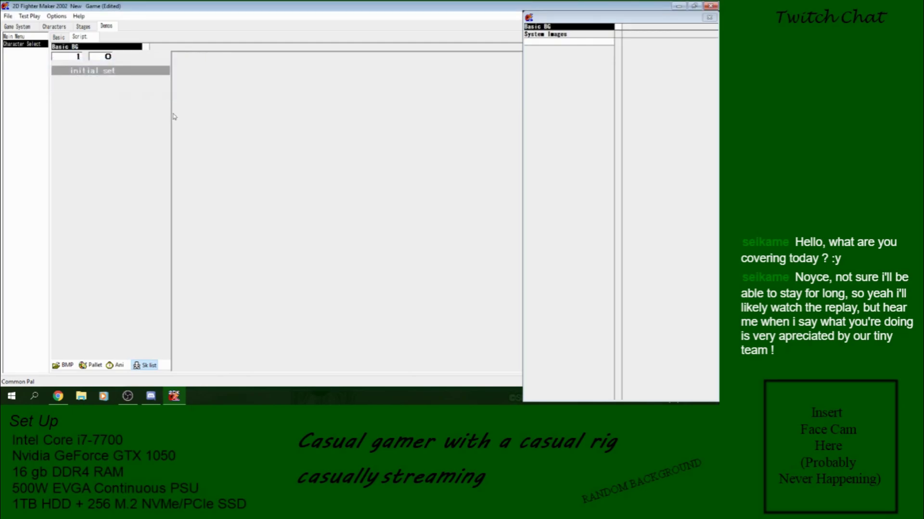
# Step: Select Basic BG's first frame and open the bitmap image viewer
pyautogui.click(620, 29)
pyautogui.rightClick(619, 32)
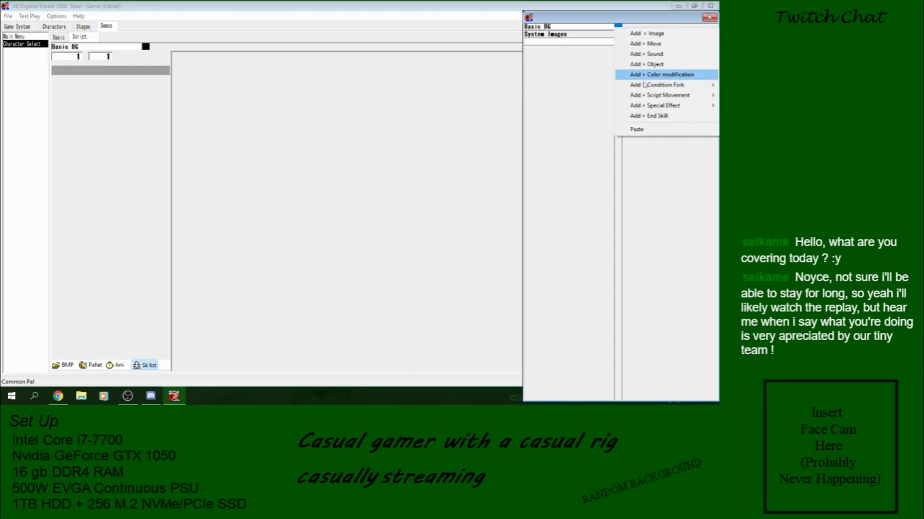
pyautogui.click(67, 353)
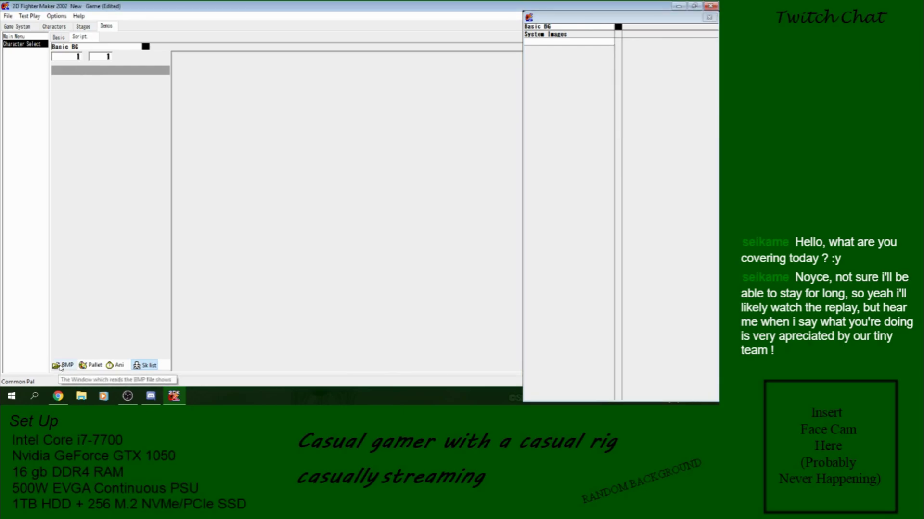
pyautogui.click(68, 365)
# Step: Browse Graphics folders to the Demo folder and load the blue dotted VS-03.bmp
pyautogui.click(9, 121)
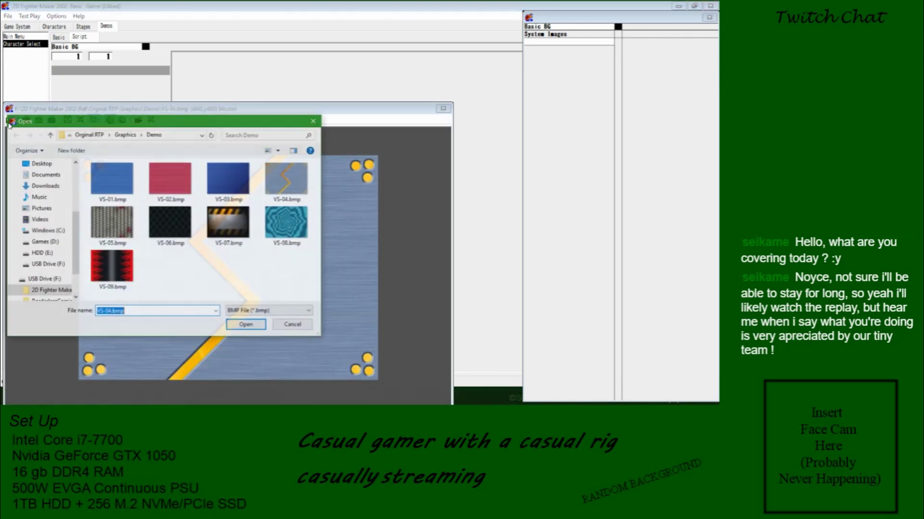
pyautogui.click(94, 136)
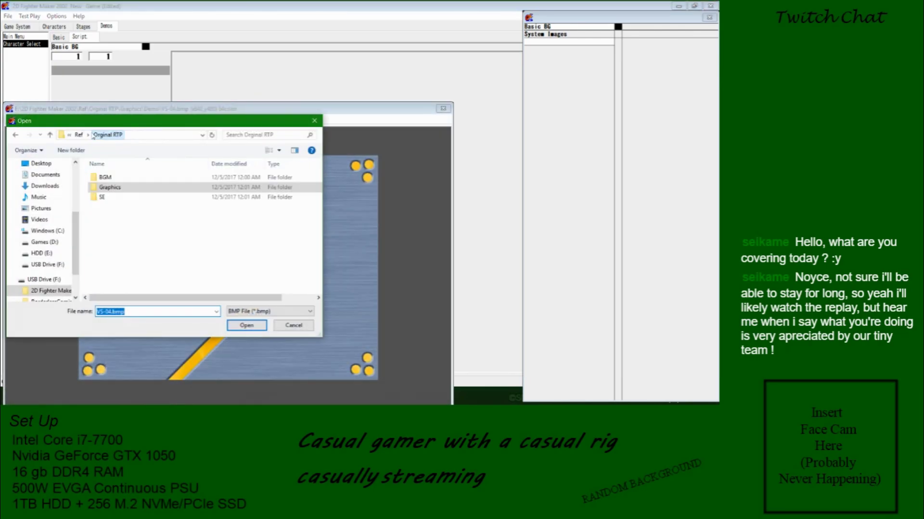
pyautogui.doubleClick(126, 188)
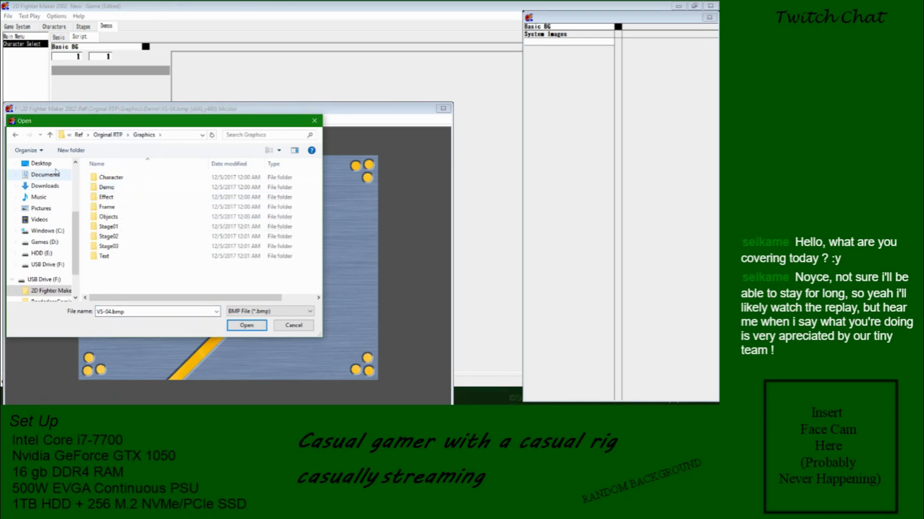
pyautogui.doubleClick(106, 197)
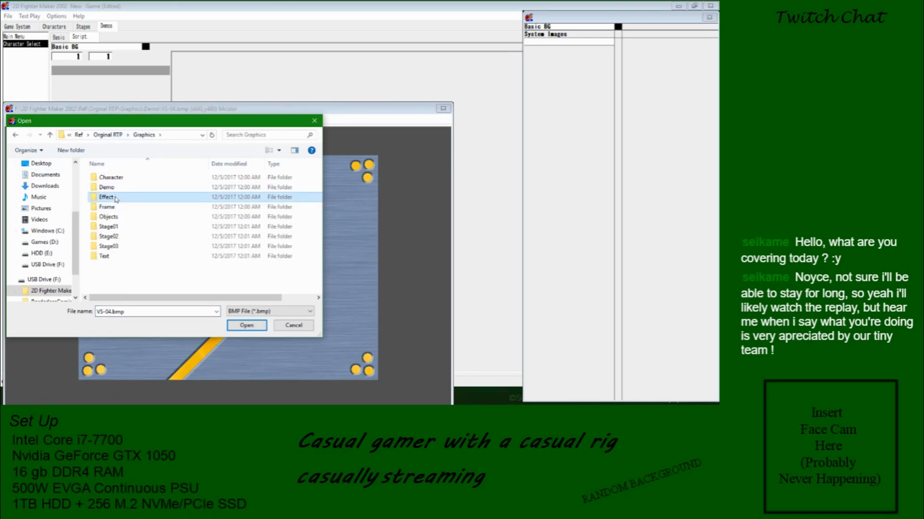
pyautogui.click(49, 134)
pyautogui.doubleClick(121, 209)
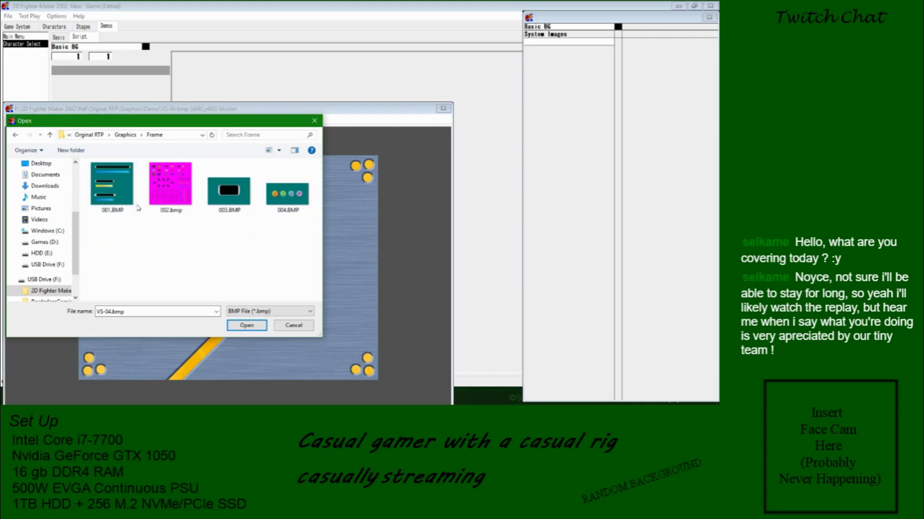
pyautogui.click(50, 134)
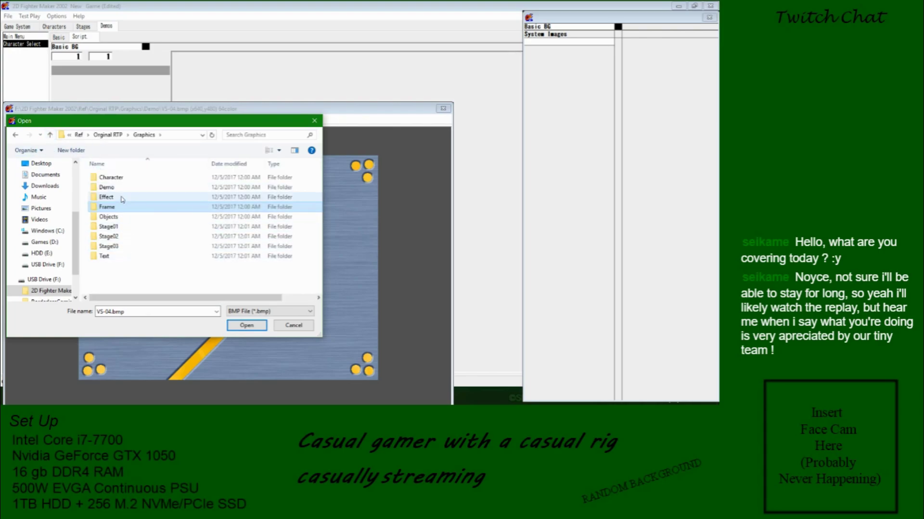
pyautogui.doubleClick(109, 187)
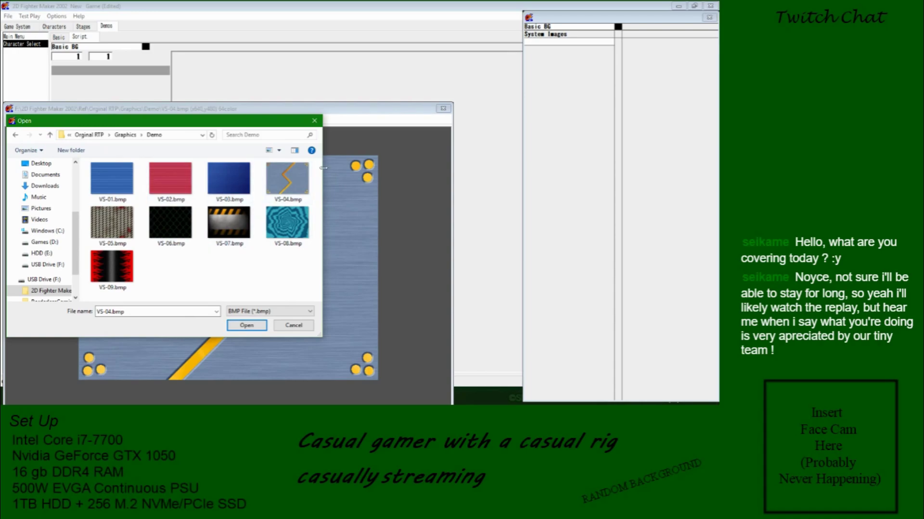
pyautogui.doubleClick(217, 186)
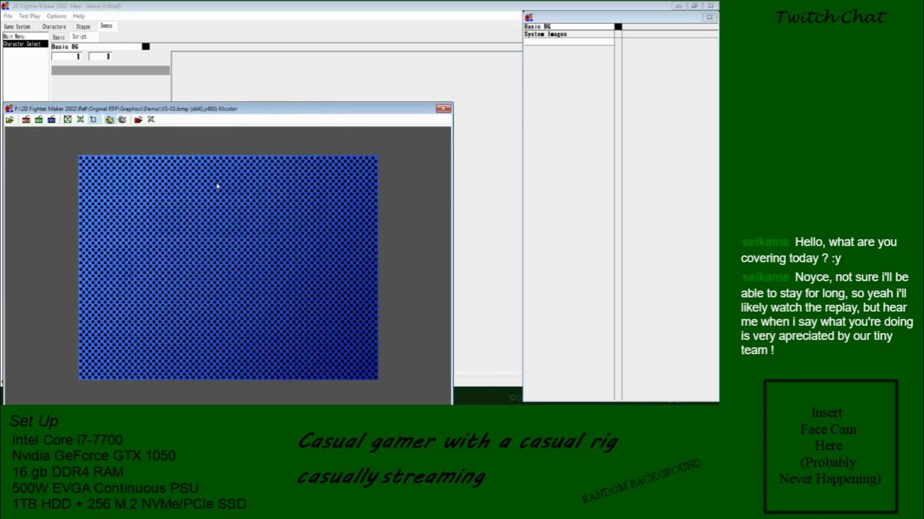
# Step: Load the cyan swirl VS-08.bmp and insert it into Basic BG's first frame
pyautogui.click(26, 120)
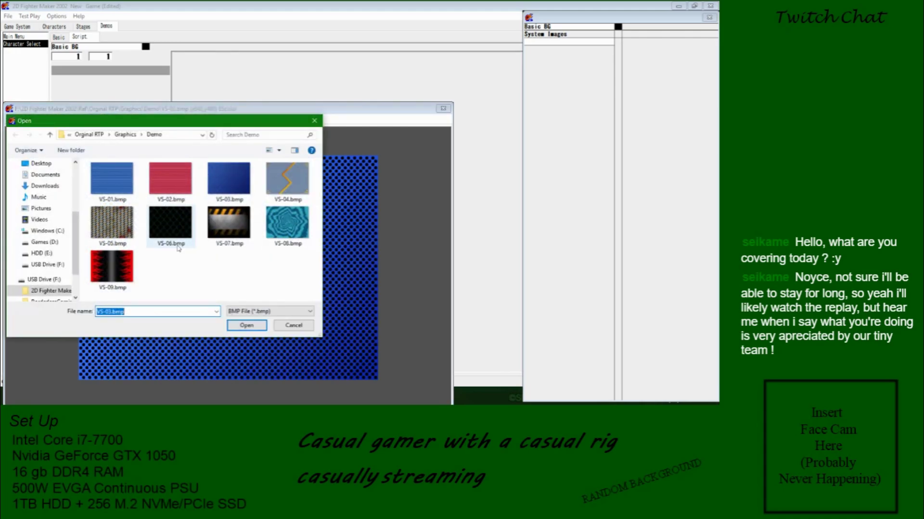
pyautogui.doubleClick(292, 230)
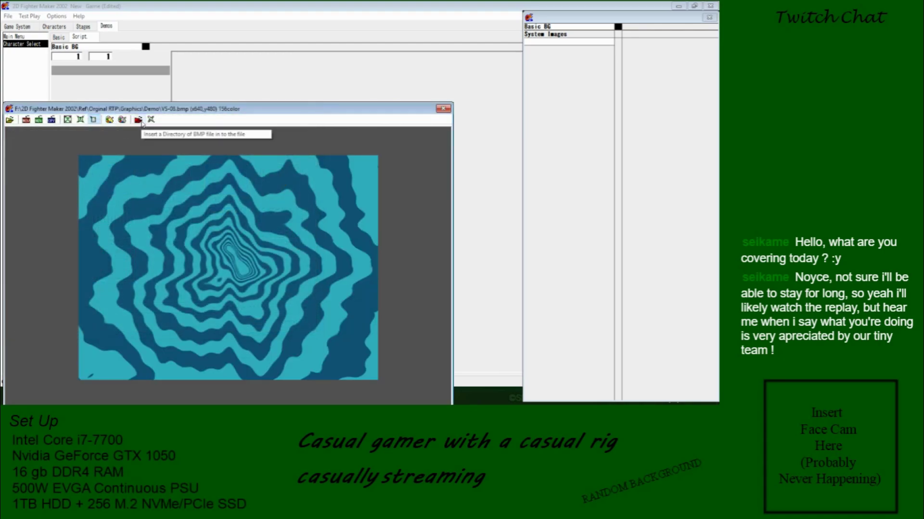
pyautogui.click(68, 120)
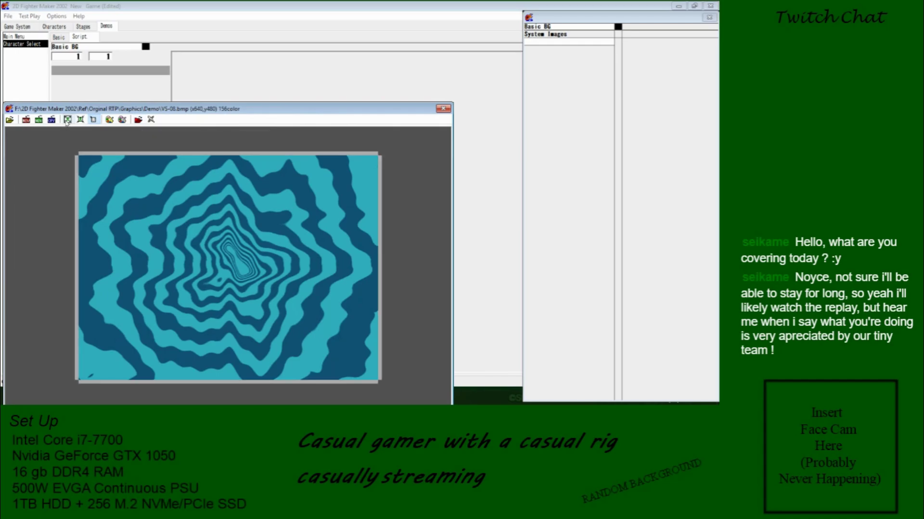
pyautogui.click(26, 120)
# Step: Load the striped VS-01.bmp and select the whole image
pyautogui.click(10, 120)
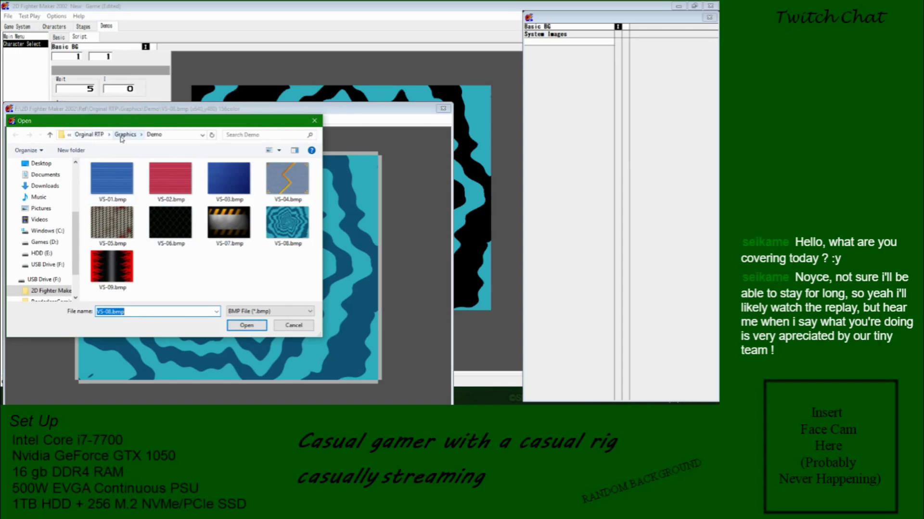
pyautogui.doubleClick(124, 186)
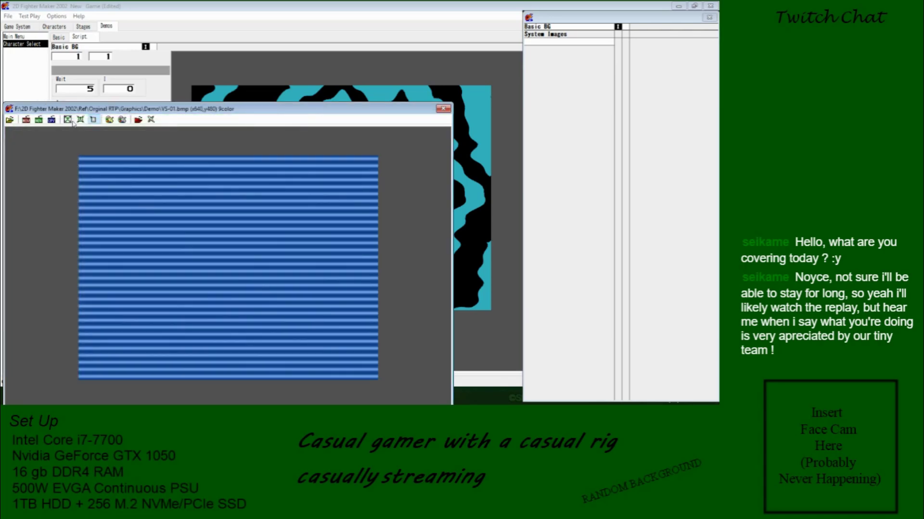
pyautogui.click(70, 121)
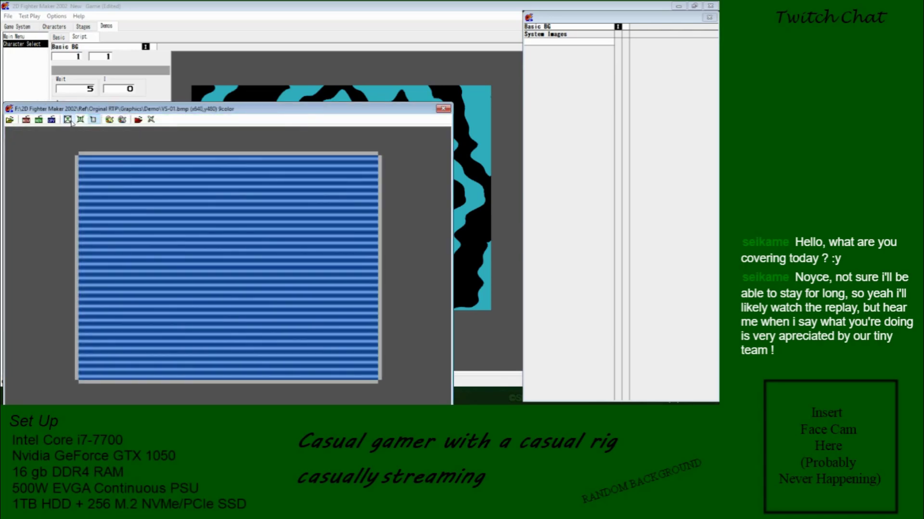
# Step: Create a script named 'BG 2' and insert the striped VS-01 image into its first frame
pyautogui.rightClick(582, 31)
pyautogui.click(590, 36)
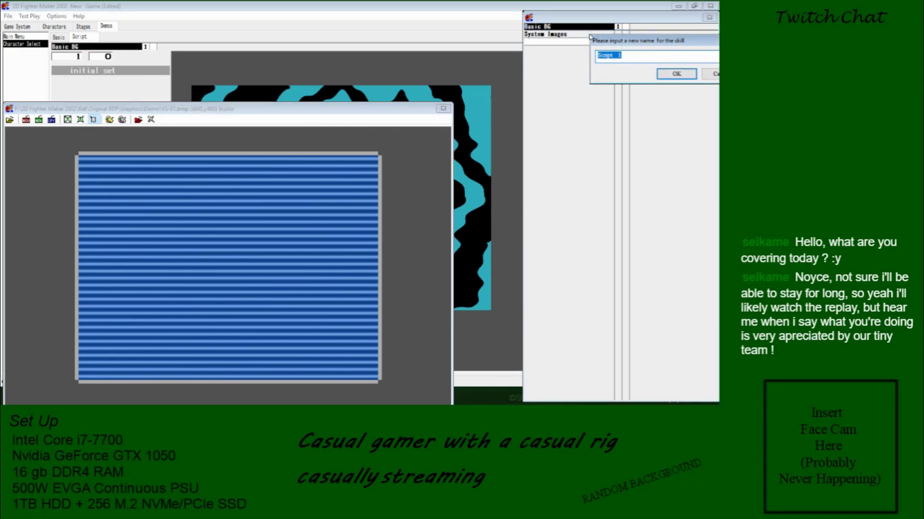
pyautogui.write('BG 2')
pyautogui.press('Return')
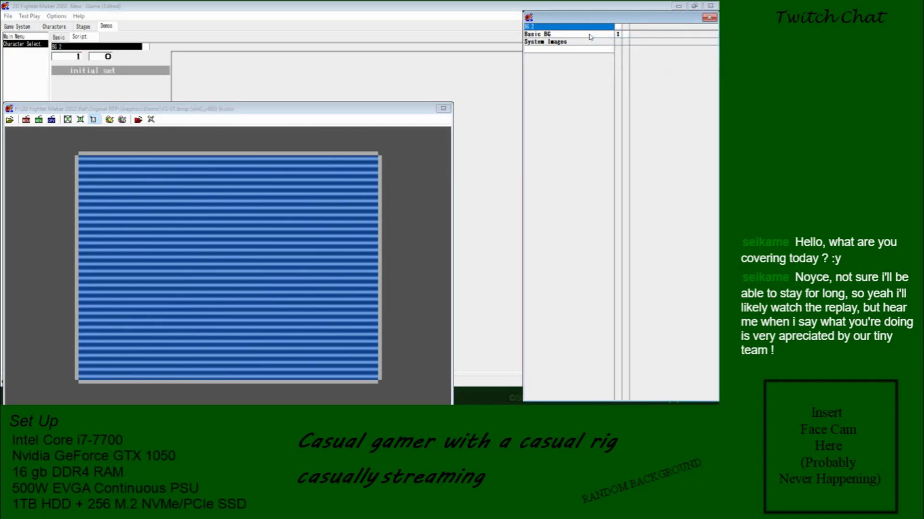
pyautogui.click(618, 27)
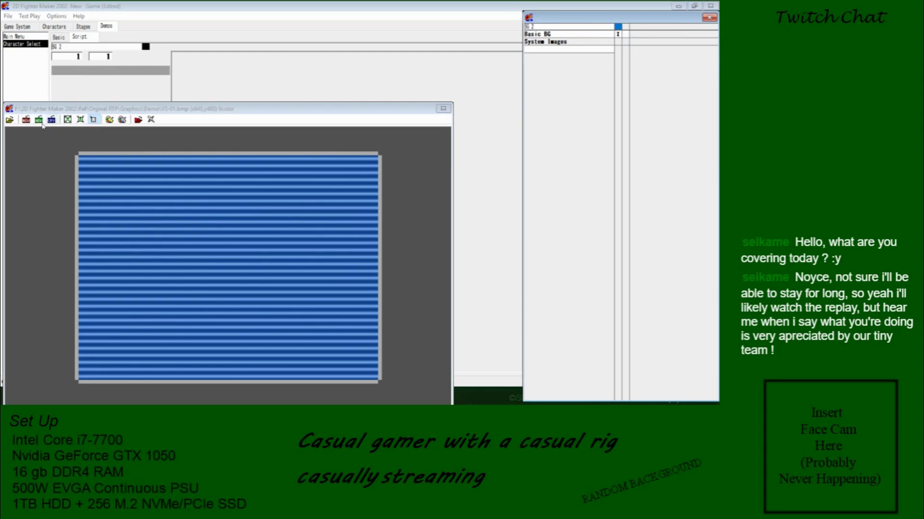
pyautogui.click(443, 109)
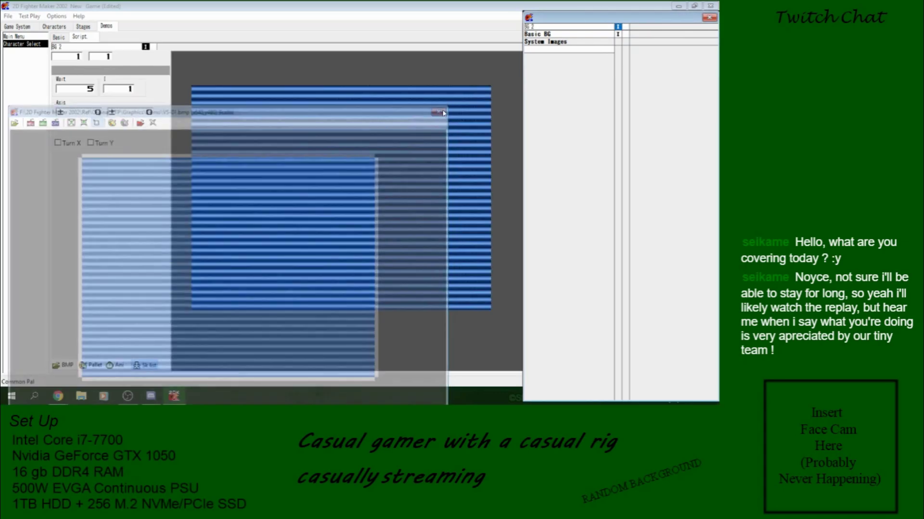
# Step: Preview the BG 2 animation layered over the swirl background
pyautogui.click(116, 365)
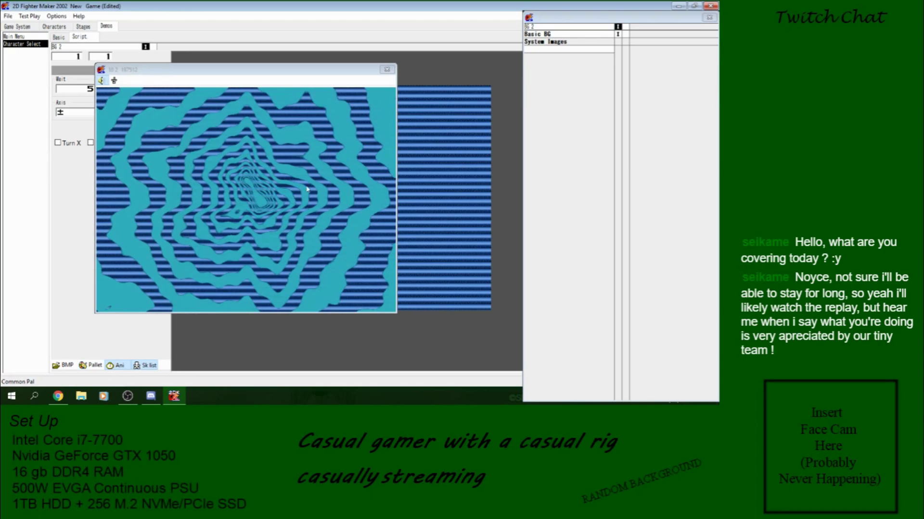
pyautogui.click(387, 70)
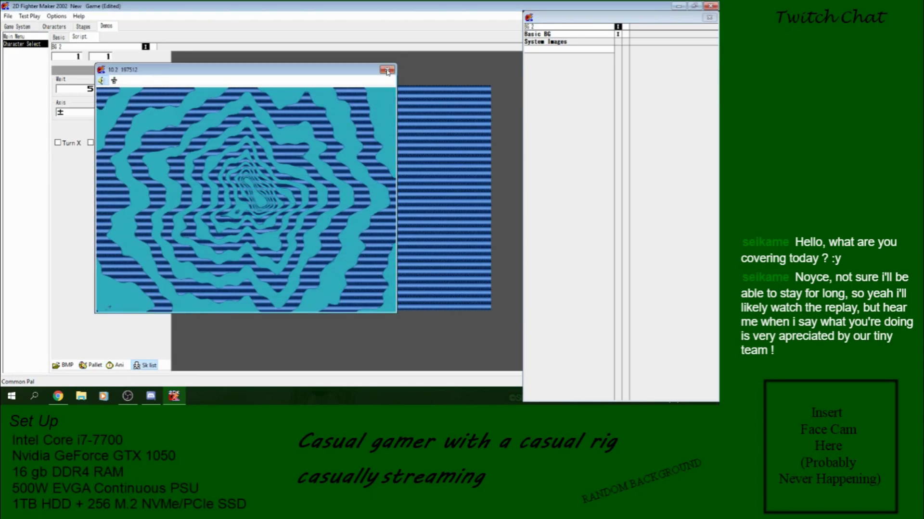
pyautogui.rightClick(625, 33)
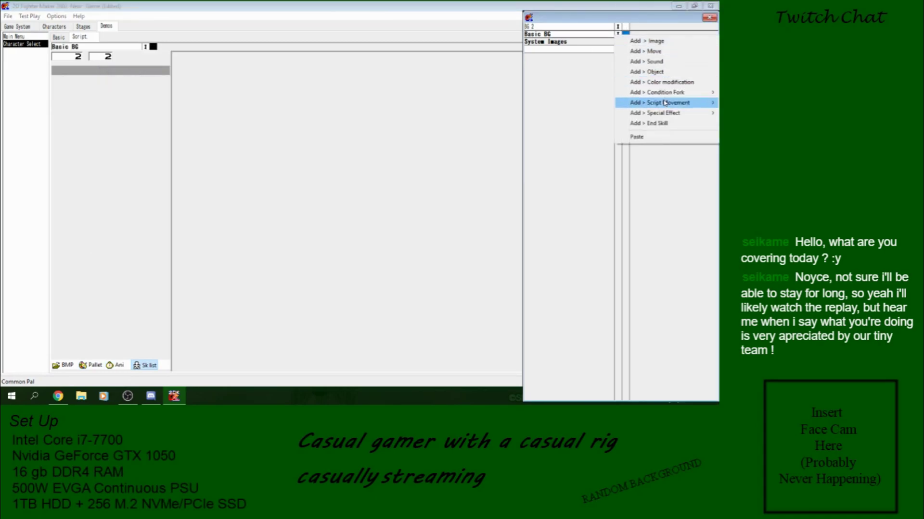
# Step: Add a GoTo step to Basic BG with its target set to 1
pyautogui.moveTo(659, 105)
pyautogui.click(573, 101)
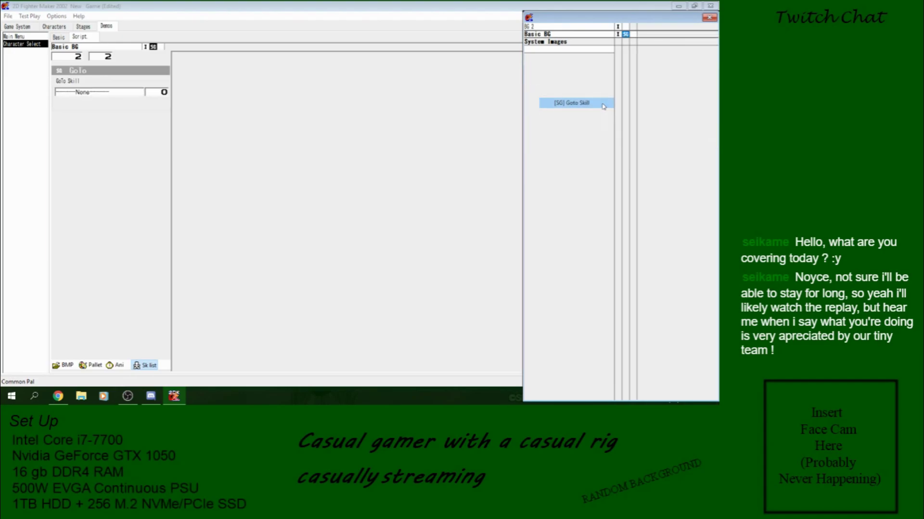
pyautogui.click(92, 93)
pyautogui.click(149, 117)
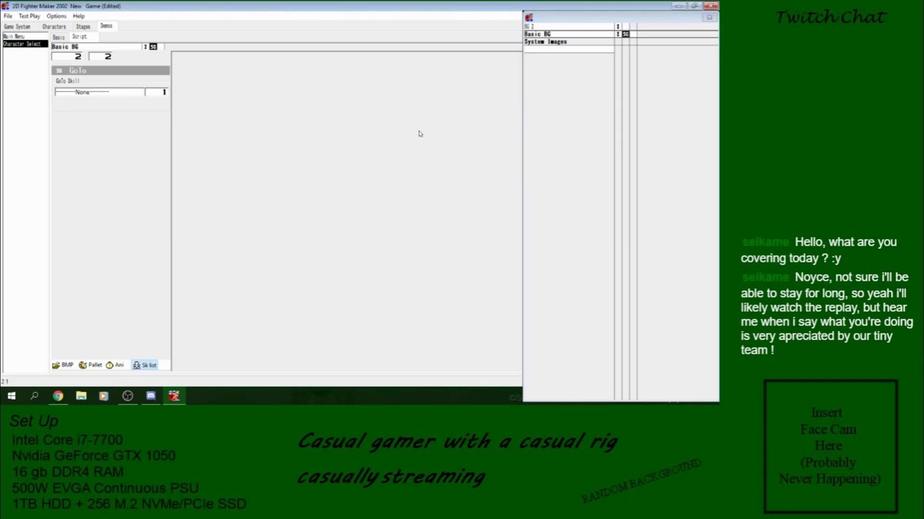
# Step: Add a GoTo step to BG 2 that jumps back to BG 2
pyautogui.rightClick(619, 28)
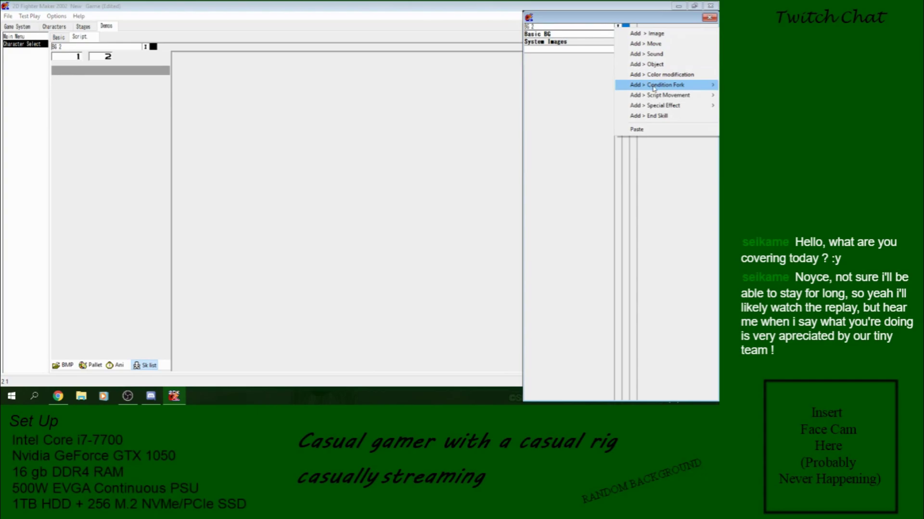
pyautogui.moveTo(656, 96)
pyautogui.click(558, 95)
pyautogui.click(123, 92)
pyautogui.click(142, 108)
# Step: Start adding a script below System Images, cancel it, and return to Game System settings
pyautogui.click(618, 34)
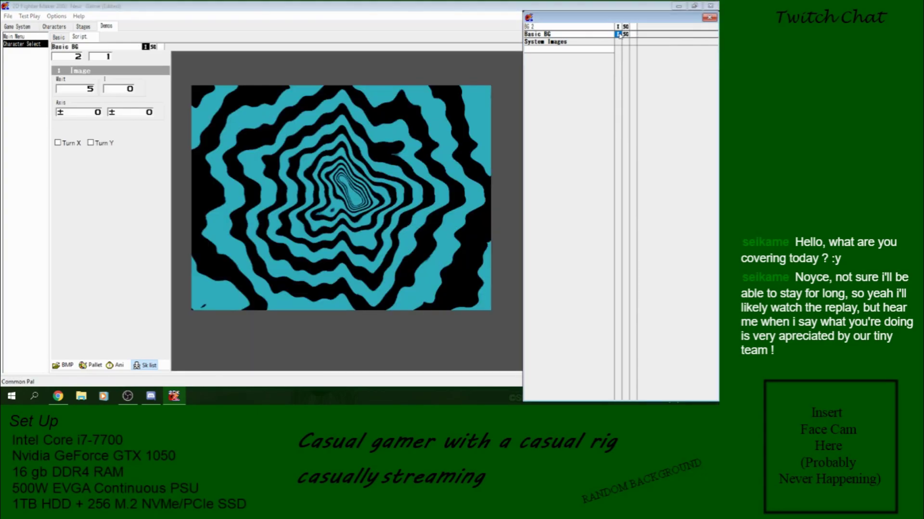
pyautogui.click(597, 48)
pyautogui.rightClick(597, 48)
pyautogui.click(625, 56)
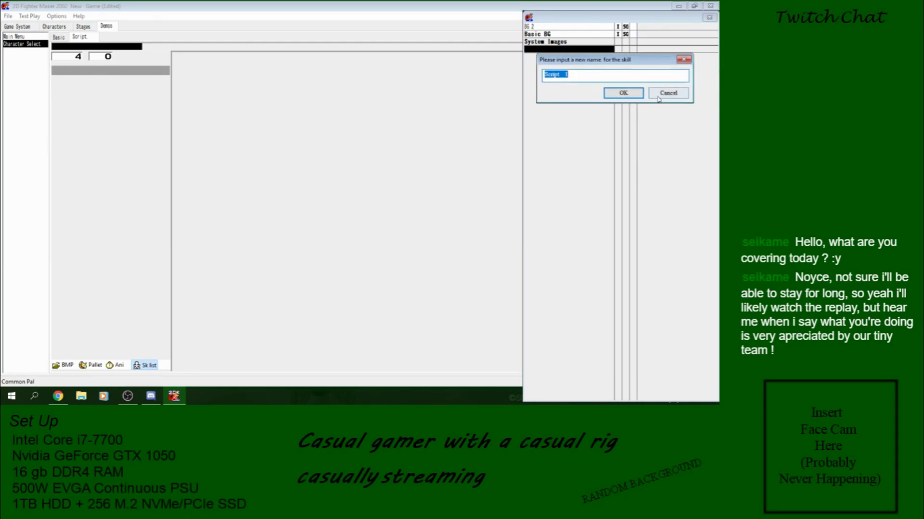
pyautogui.click(668, 93)
pyautogui.rightClick(611, 42)
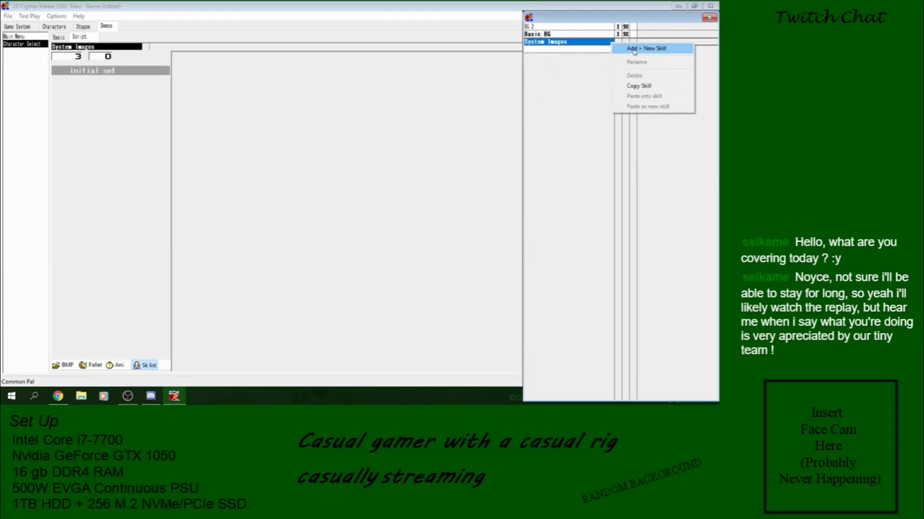
pyautogui.click(594, 43)
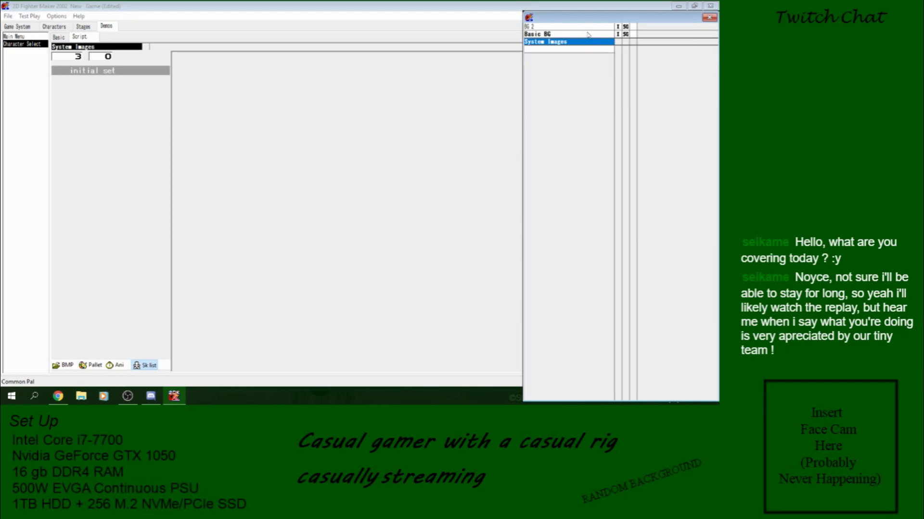
pyautogui.click(19, 27)
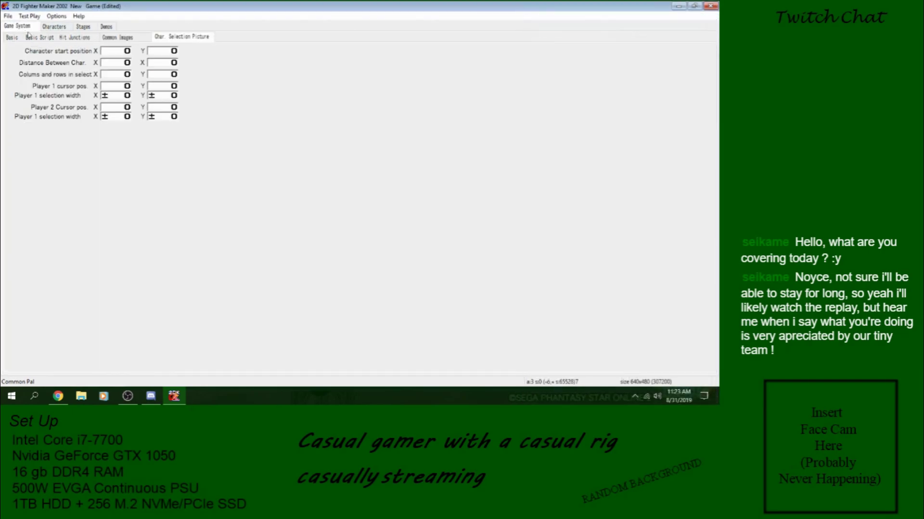
# Step: Open the Game System's Basic Script and view the Title Cursor image settings
pyautogui.click(41, 37)
pyautogui.moveTo(715, 239); pyautogui.dragTo(715, 321)
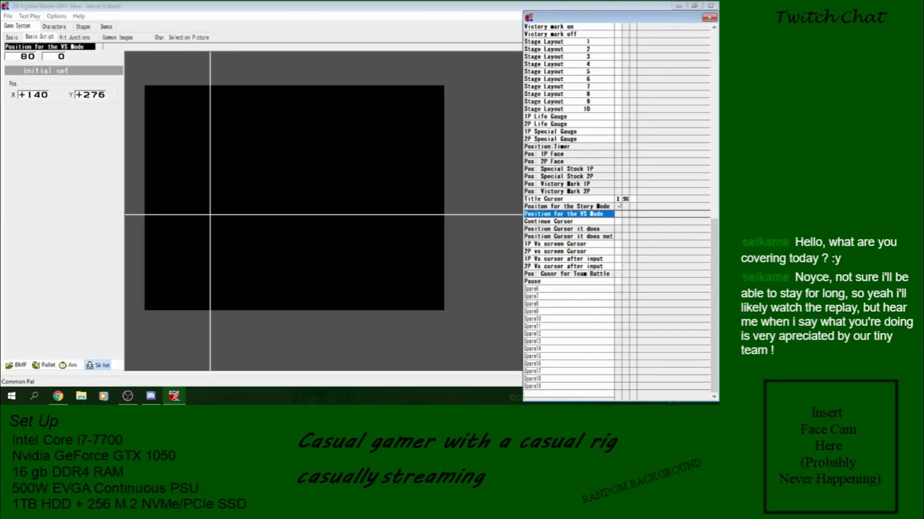
pyautogui.click(618, 200)
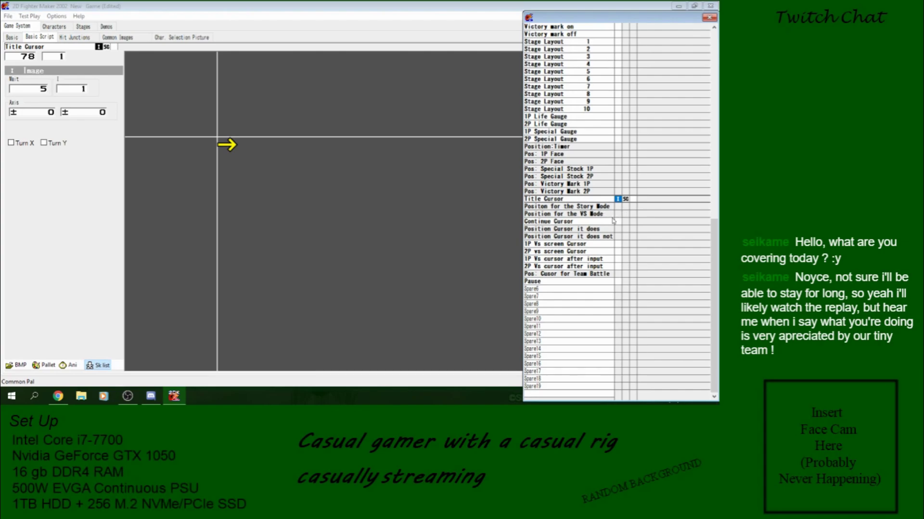
# Step: Review the 1P and 2P Vs screen cursor scripts, then return to the Demos section
pyautogui.click(569, 244)
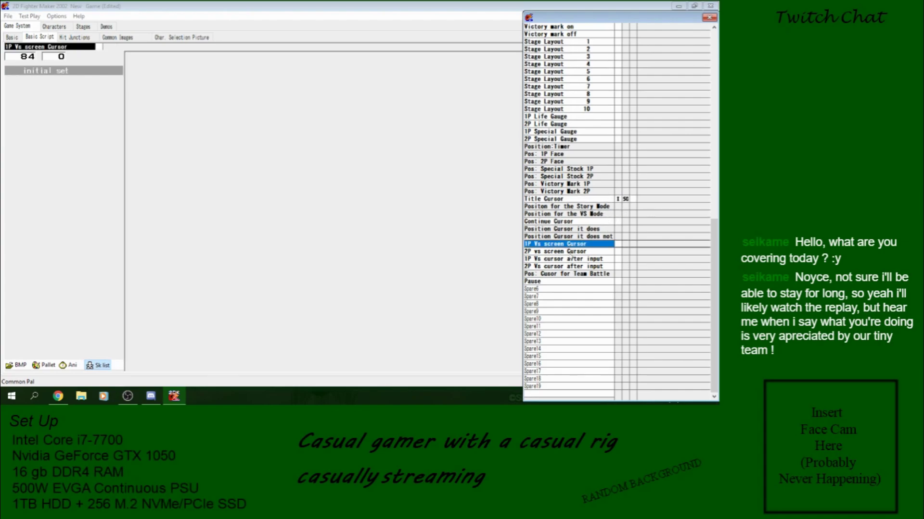
pyautogui.click(570, 252)
pyautogui.click(618, 251)
pyautogui.click(618, 259)
pyautogui.click(618, 267)
pyautogui.click(616, 261)
pyautogui.click(616, 251)
pyautogui.click(617, 247)
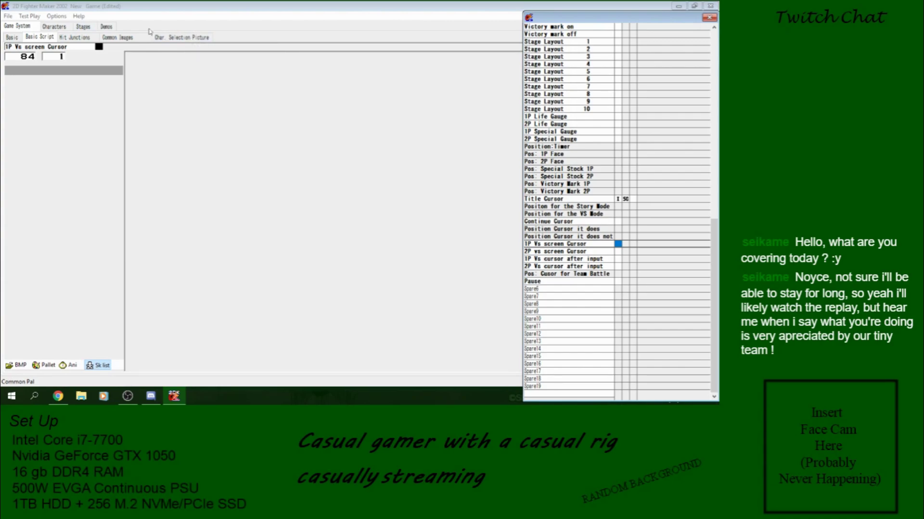
pyautogui.click(105, 27)
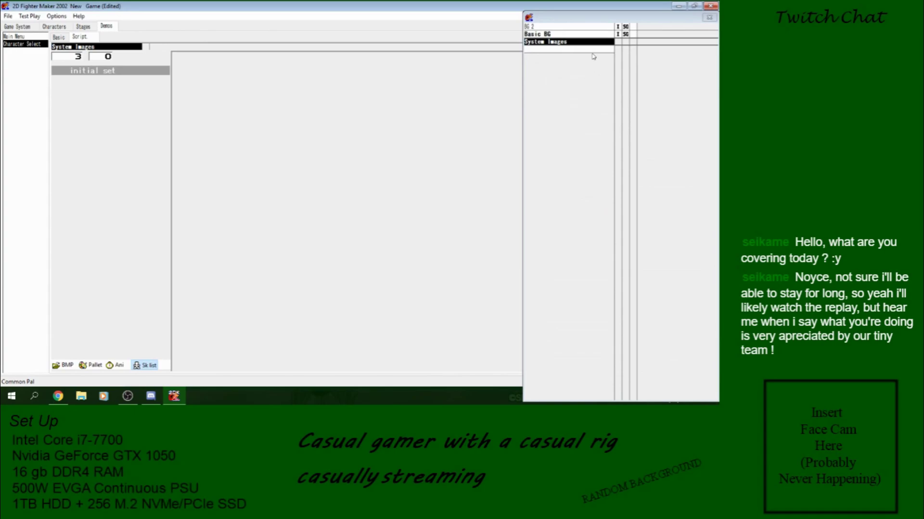
# Step: Add a new script named 'Character Grid' to the Character Select demo
pyautogui.click(619, 44)
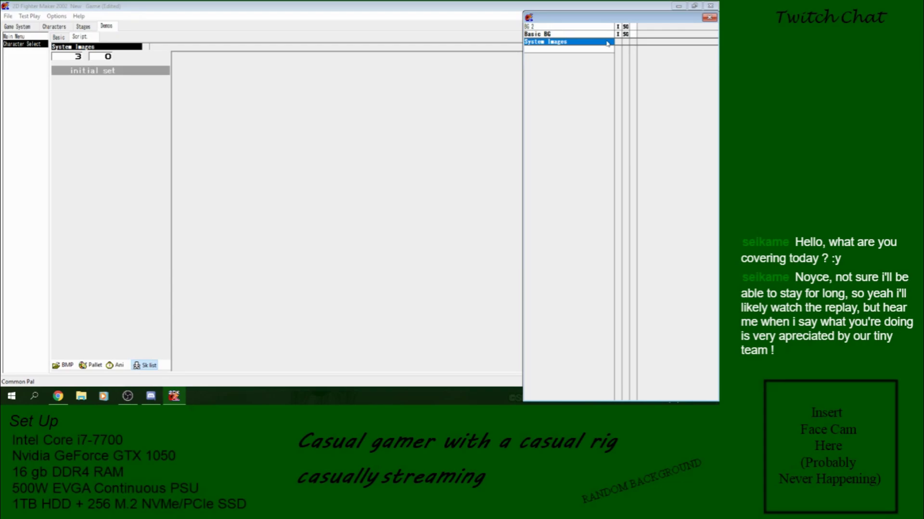
pyautogui.rightClick(607, 43)
pyautogui.click(623, 46)
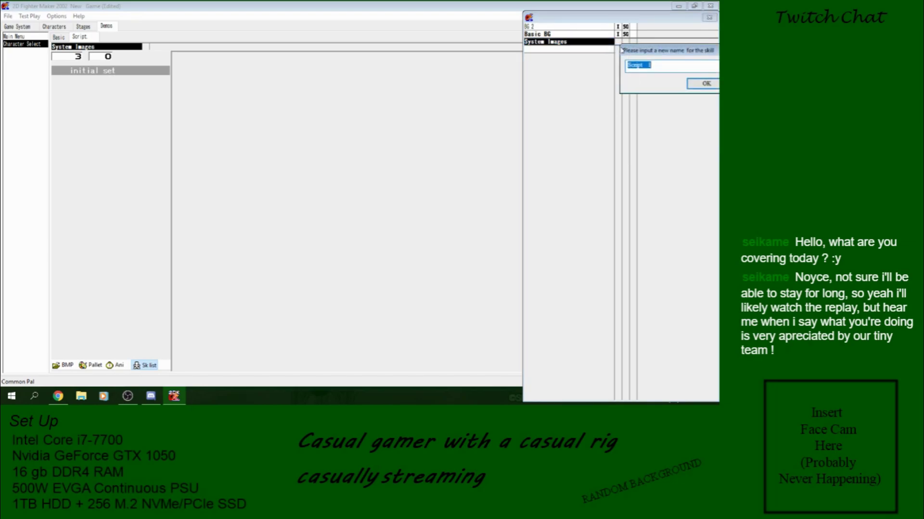
pyautogui.write('Character Grid')
pyautogui.press('Return')
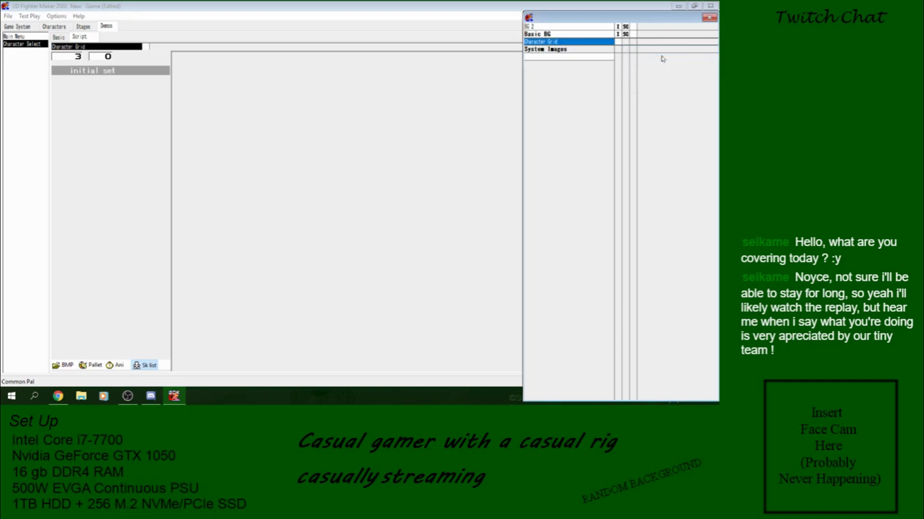
# Step: Add Character Grid's first frame and open the bitmap editor's file browser
pyautogui.click(619, 42)
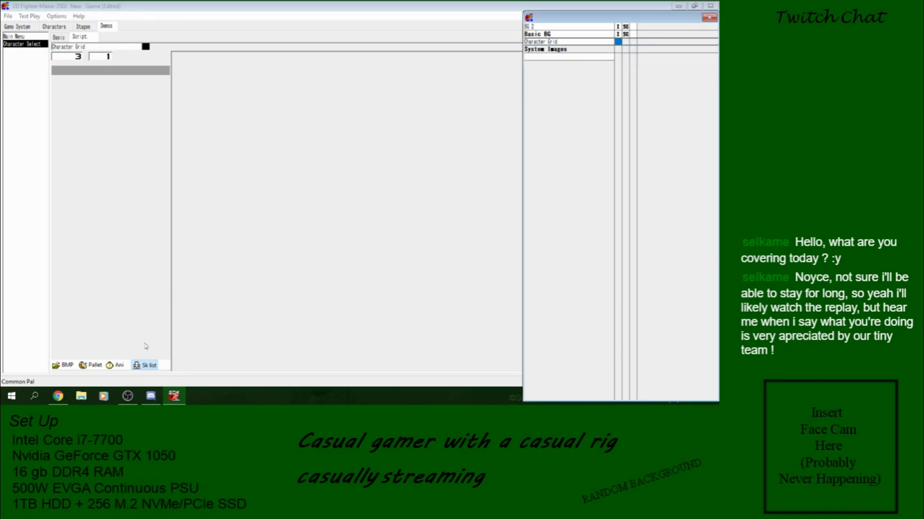
pyautogui.click(64, 366)
pyautogui.click(9, 120)
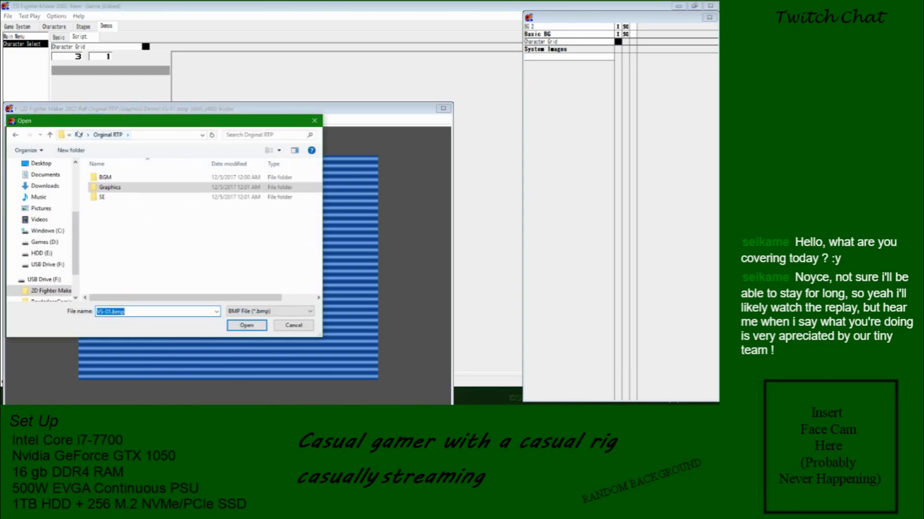
# Step: Navigate the Open dialog to the Dungeon Fighter project's Sources folder
pyautogui.click(79, 134)
pyautogui.click(85, 134)
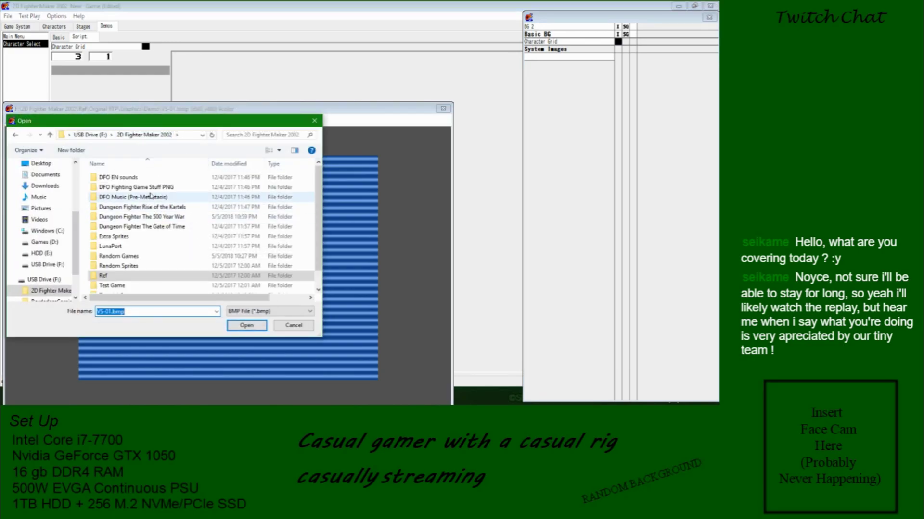
pyautogui.doubleClick(145, 217)
pyautogui.doubleClick(134, 210)
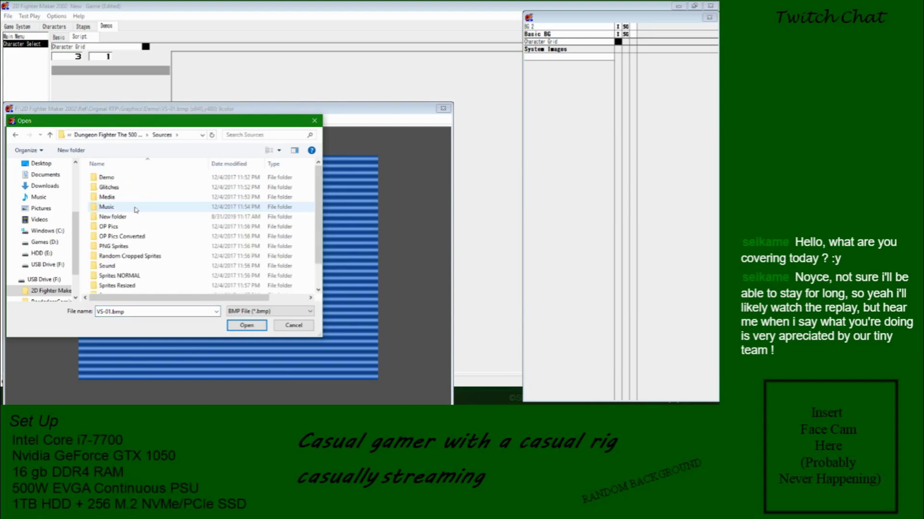
pyautogui.scroll(-3, 192, 222)
pyautogui.moveTo(202, 126); pyautogui.dragTo(239, 101)
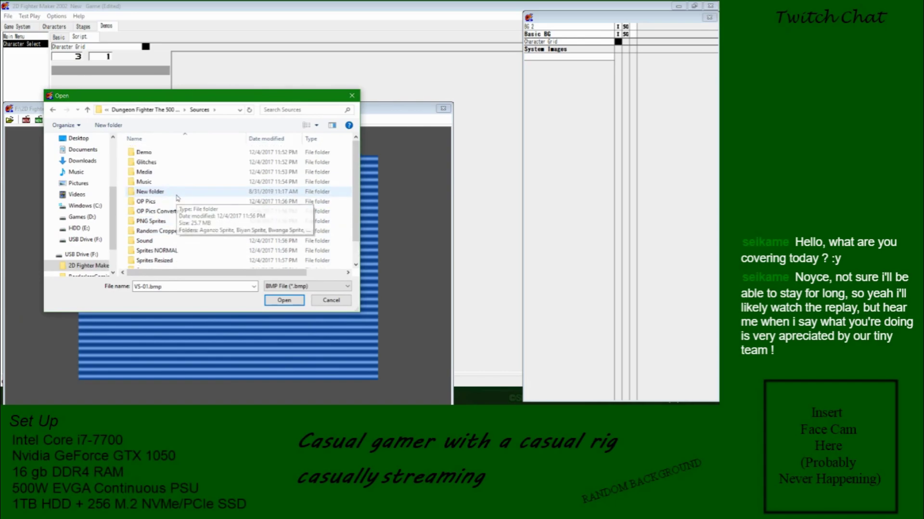
pyautogui.scroll(1, 178, 199)
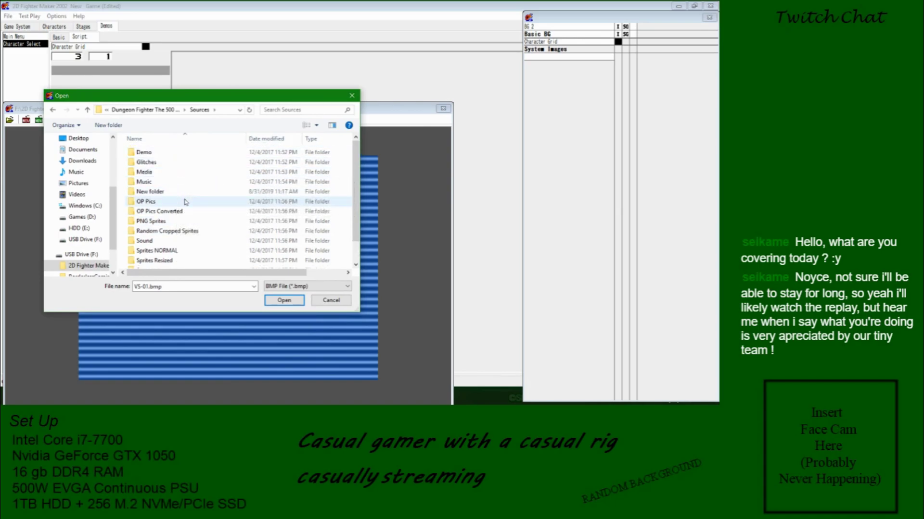
pyautogui.scroll(-1, 185, 190)
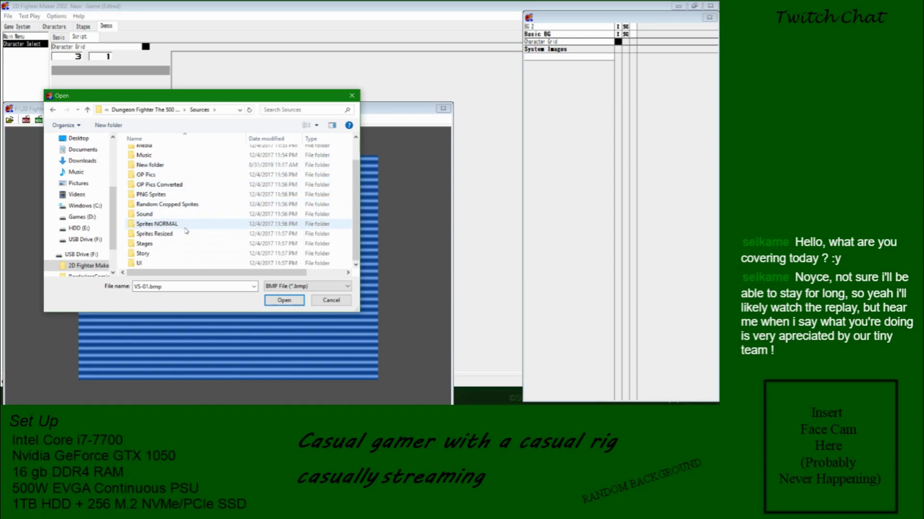
# Step: Open the UI folder and load Character Select copy.bmp
pyautogui.doubleClick(182, 263)
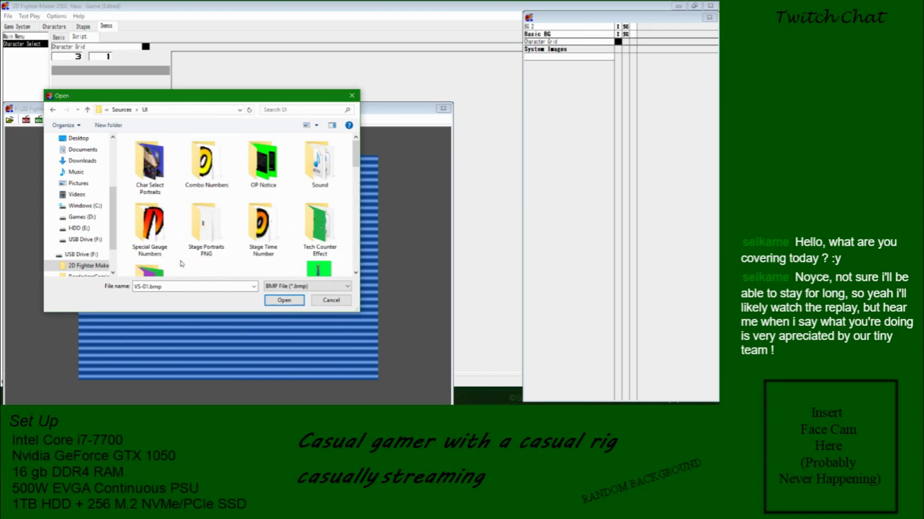
pyautogui.click(158, 177)
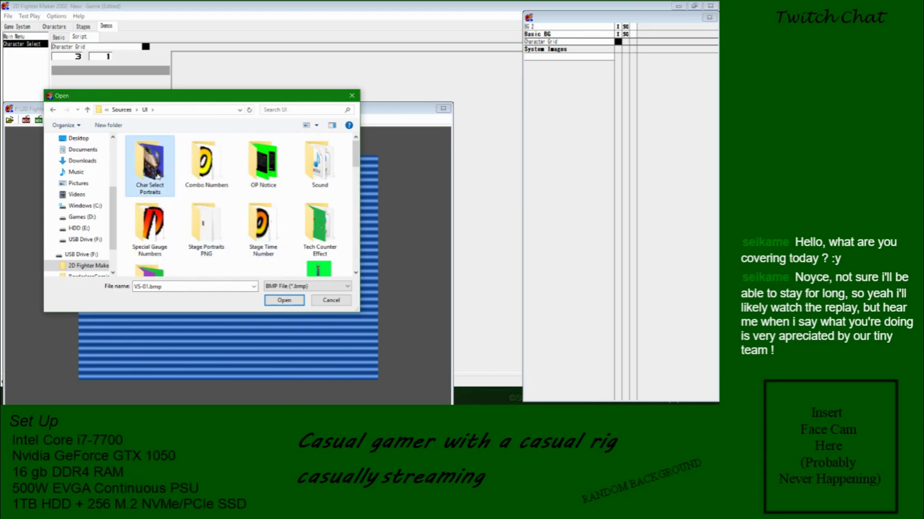
pyautogui.doubleClick(158, 177)
pyautogui.click(87, 109)
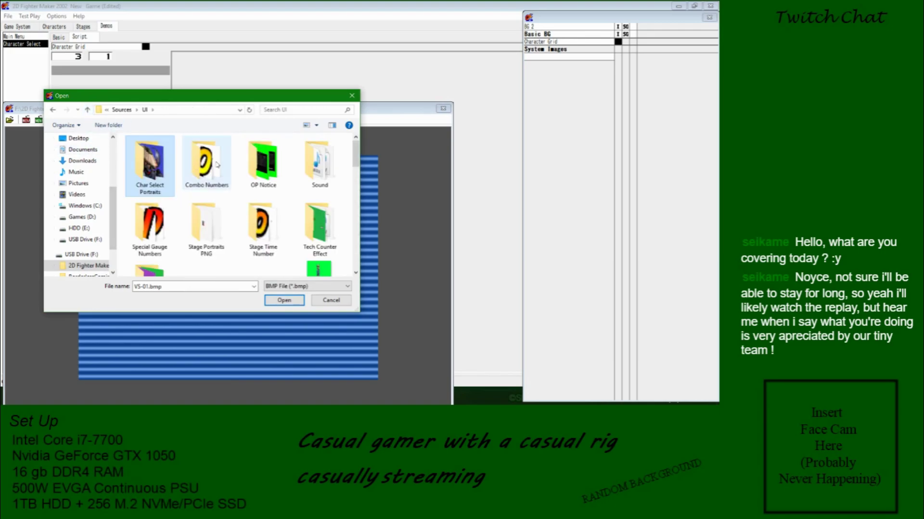
pyautogui.scroll(-3, 304, 178)
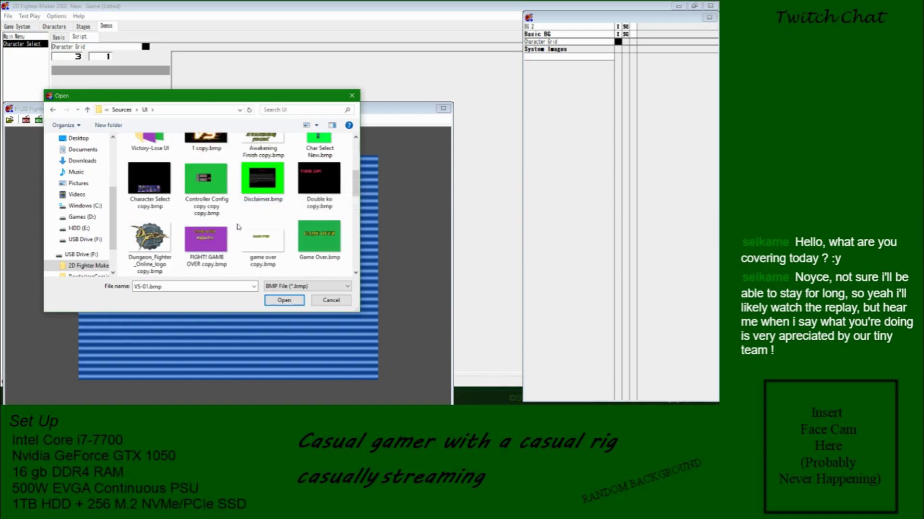
pyautogui.doubleClick(146, 186)
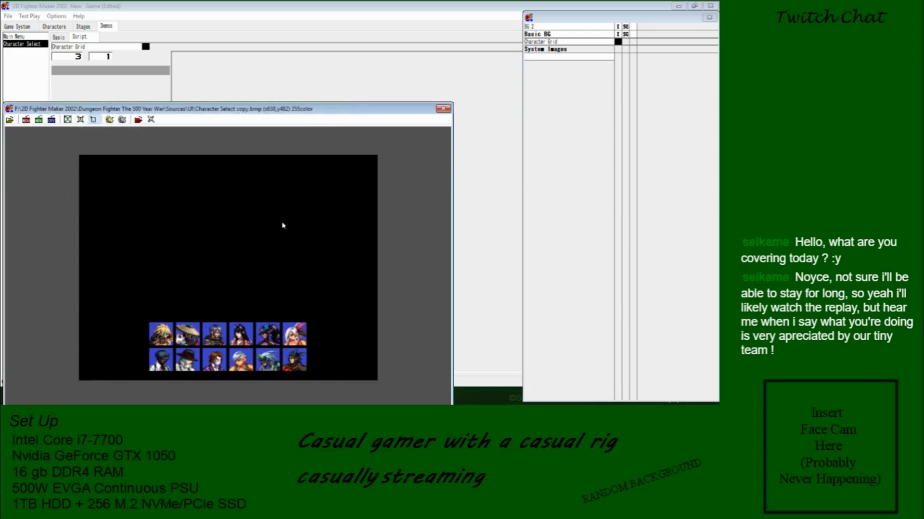
# Step: Enlarge the portrait grid image and insert it into the Character Grid frame
pyautogui.click(69, 120)
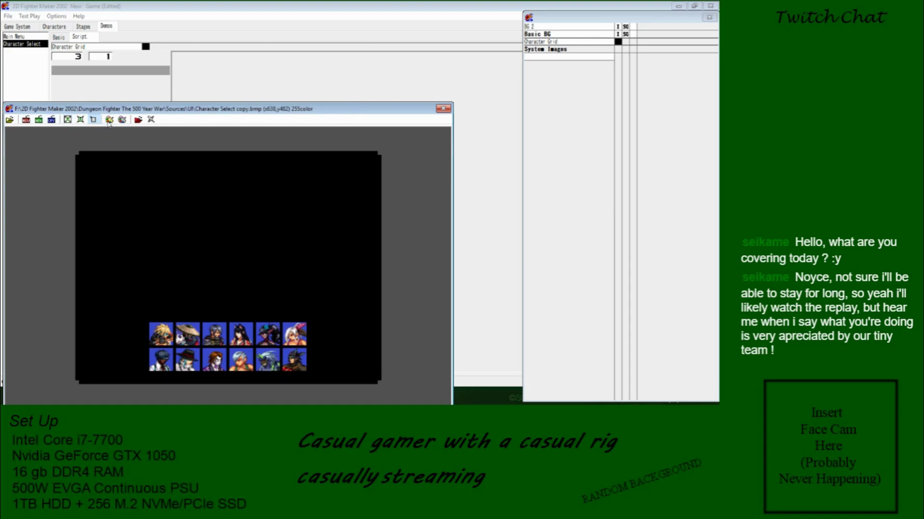
pyautogui.click(26, 120)
pyautogui.click(443, 109)
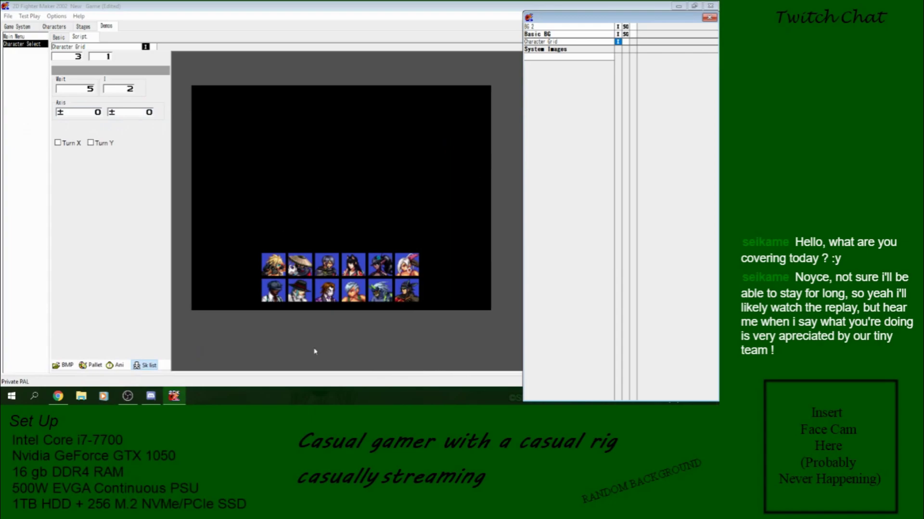
# Step: Add a Goto Skill step looping Character Grid back to itself and preview the animation
pyautogui.rightClick(627, 45)
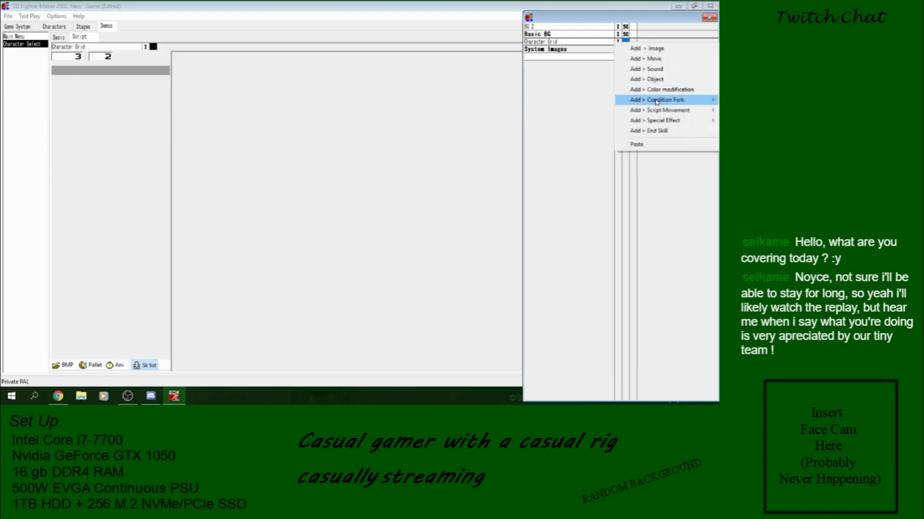
pyautogui.moveTo(663, 110)
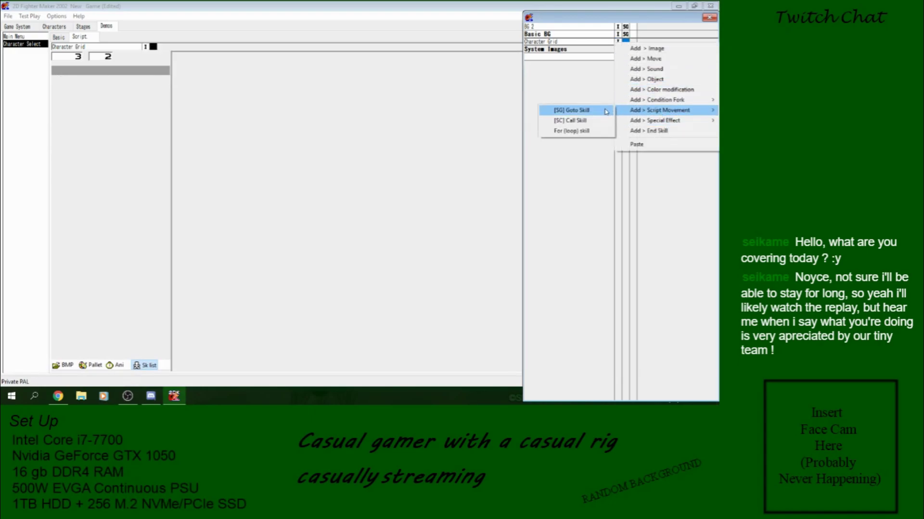
pyautogui.click(549, 107)
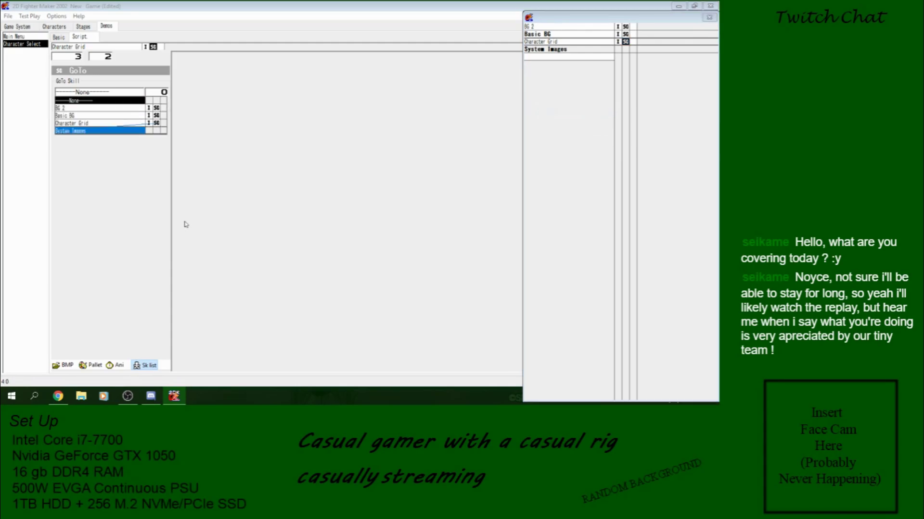
pyautogui.click(149, 124)
pyautogui.click(566, 44)
pyautogui.click(119, 362)
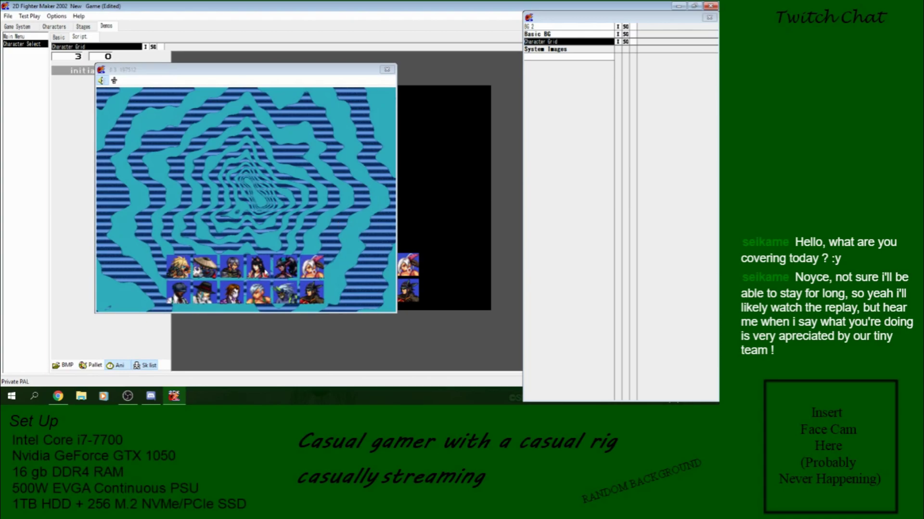
pyautogui.click(386, 69)
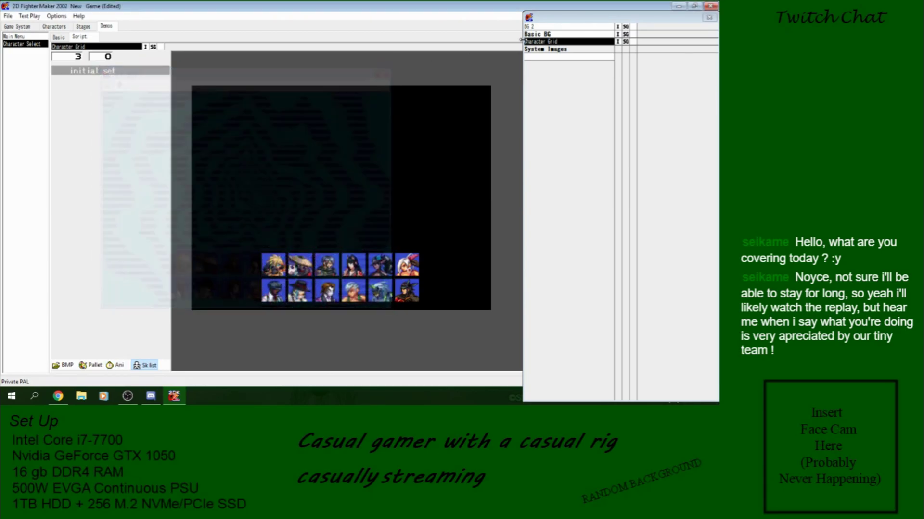
# Step: Save the game project and switch to the Game System settings
pyautogui.click(8, 16)
pyautogui.click(19, 50)
pyautogui.click(24, 26)
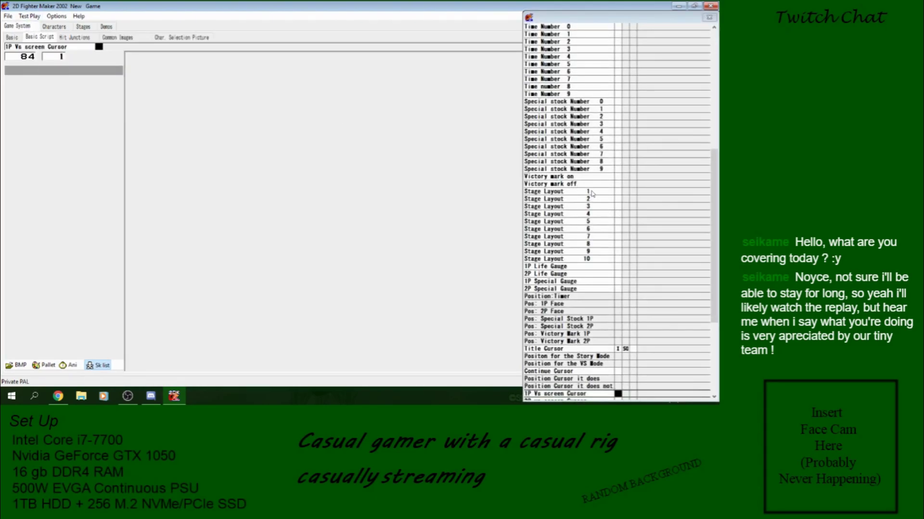
# Step: Select the 1P Vs screen Cursor script, then add and delete an Image step
pyautogui.moveTo(712, 235); pyautogui.dragTo(712, 290)
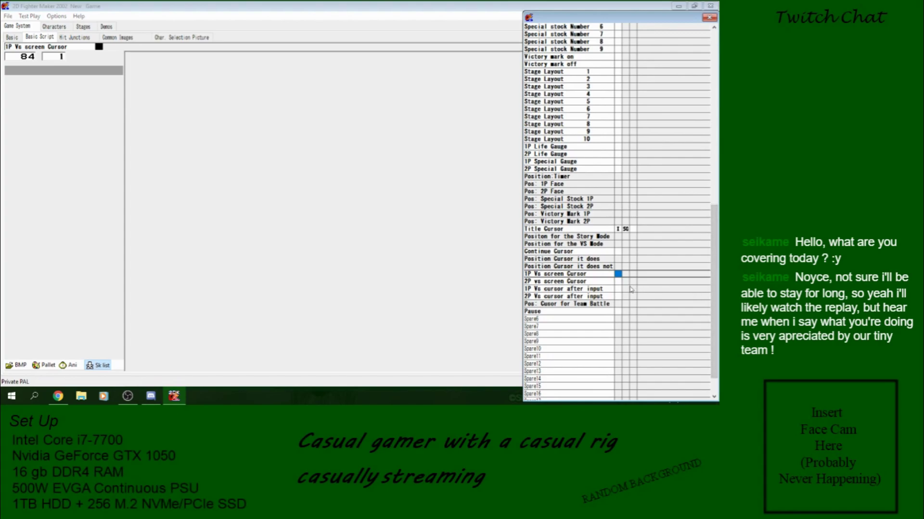
pyautogui.rightClick(620, 275)
pyautogui.click(622, 280)
pyautogui.rightClick(620, 276)
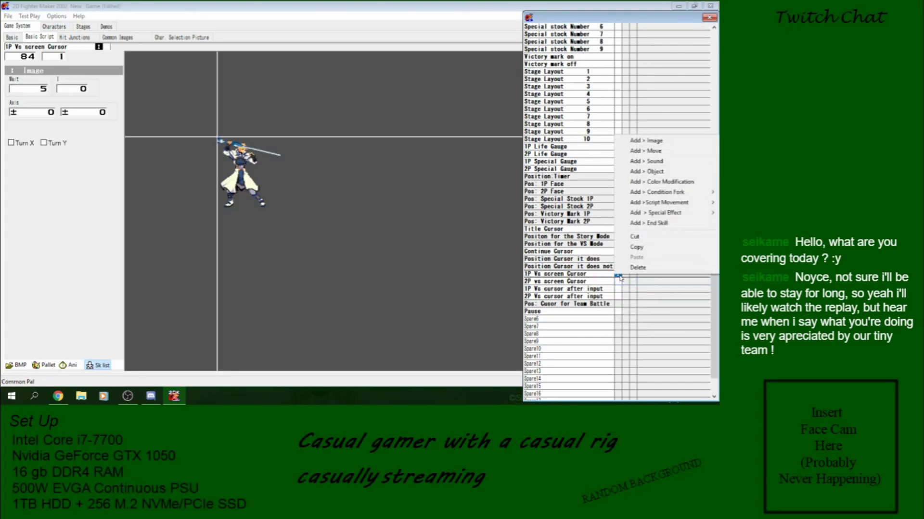
pyautogui.click(638, 267)
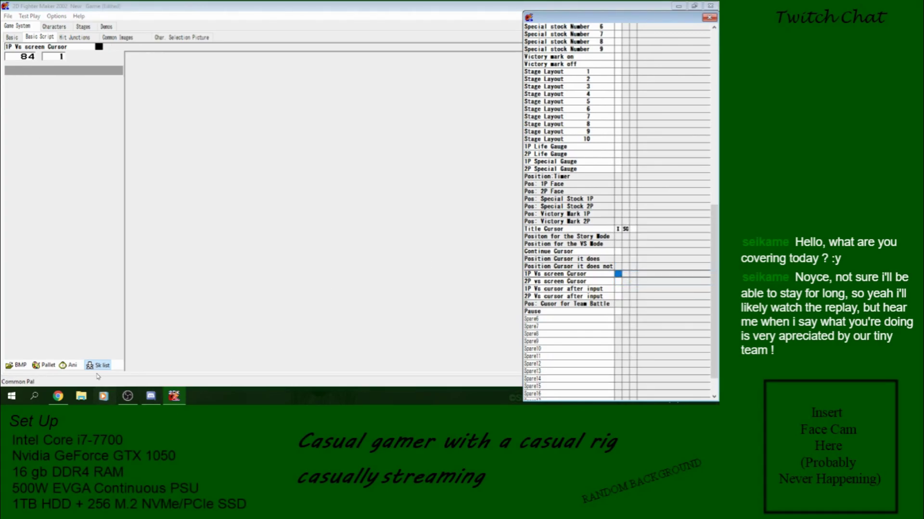
# Step: Browse for the cursor bitmap, navigating up to the Dungeon Fighter project folder
pyautogui.click(16, 365)
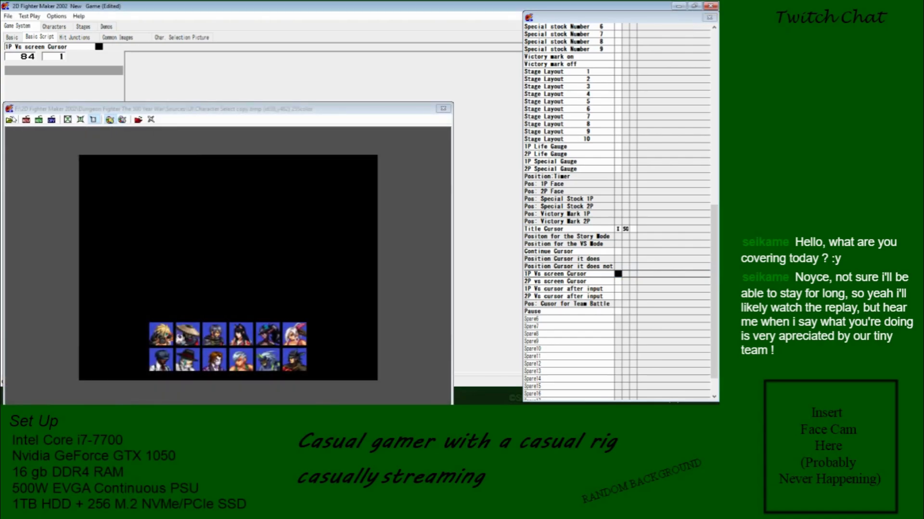
pyautogui.click(11, 119)
pyautogui.click(127, 111)
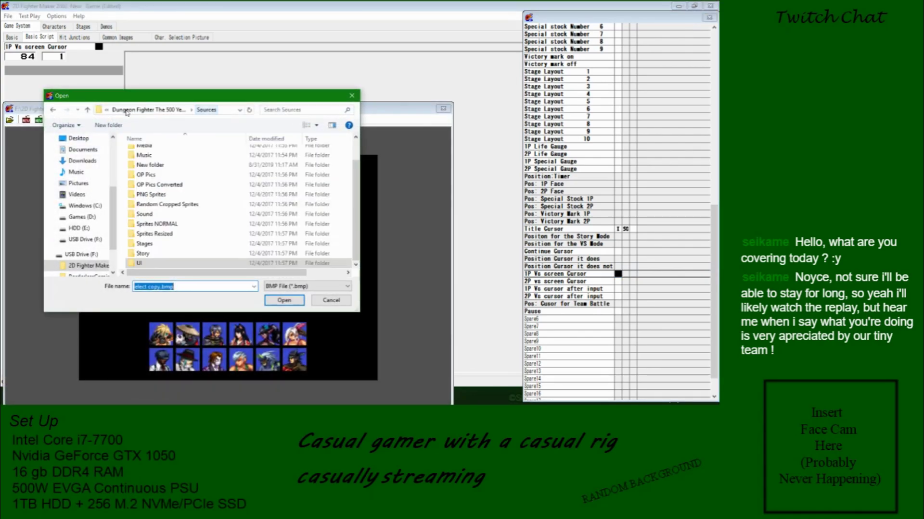
pyautogui.click(144, 110)
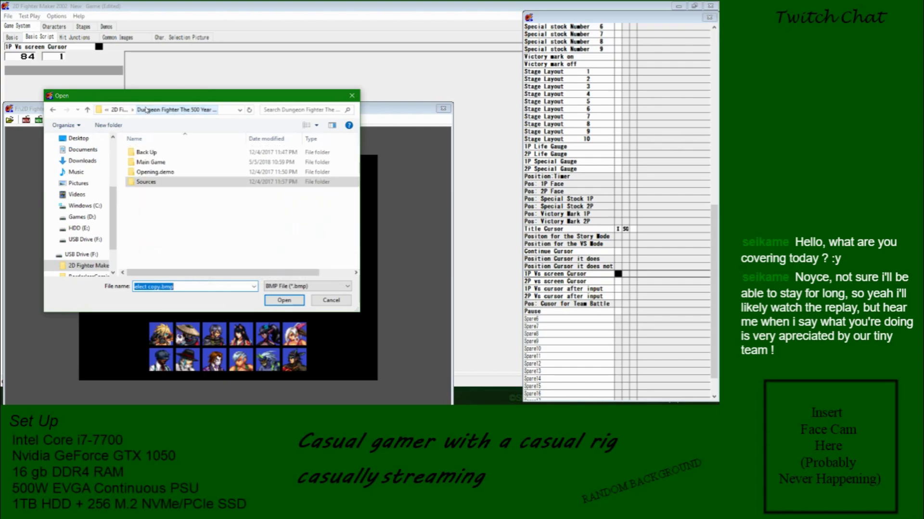
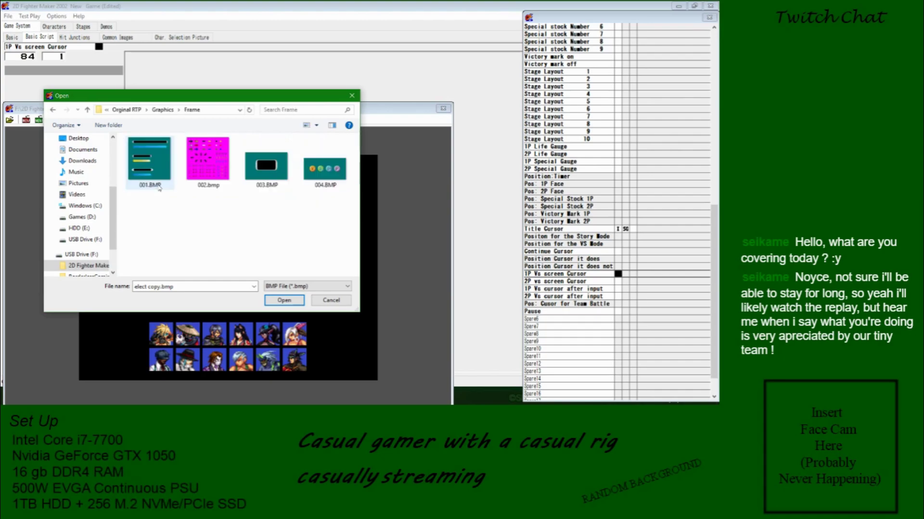
# Step: Browse the Text, Demo, Effect, Character, Objects and Stage01 graphics folders
pyautogui.click(87, 110)
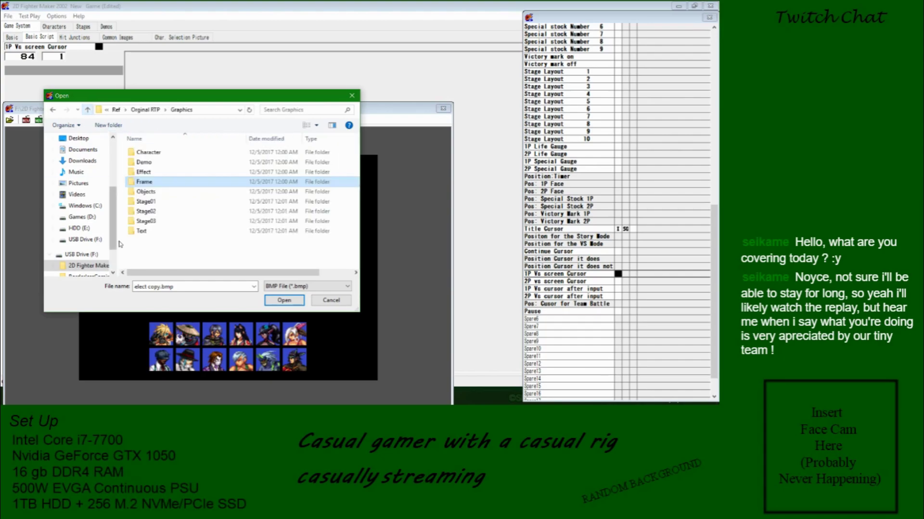
pyautogui.doubleClick(137, 233)
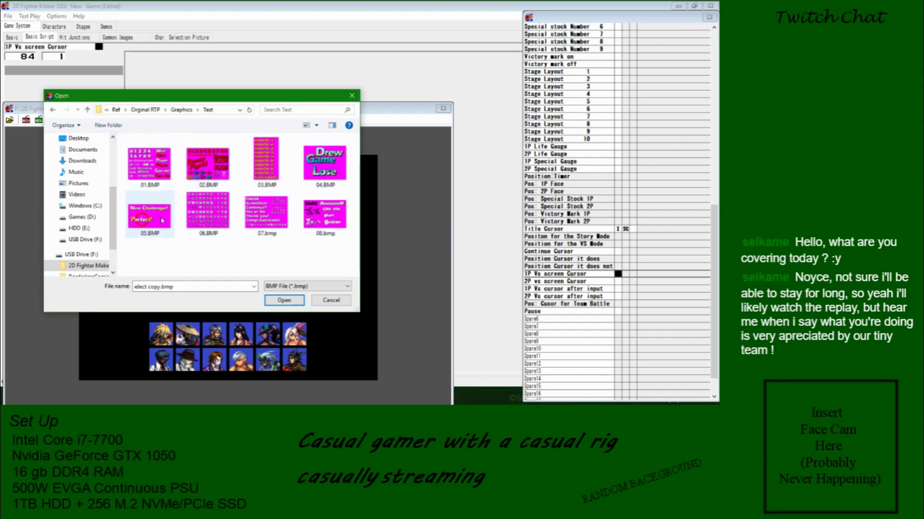
pyautogui.click(87, 110)
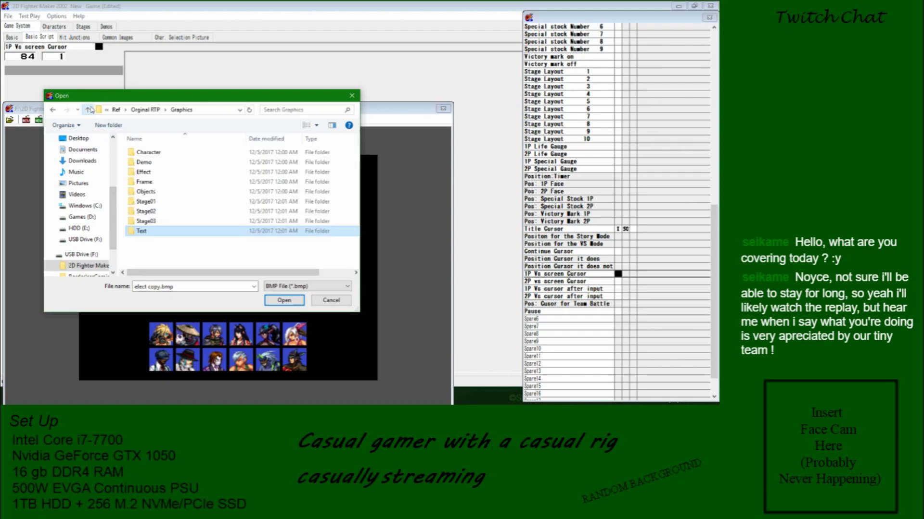
pyautogui.doubleClick(165, 164)
pyautogui.click(87, 110)
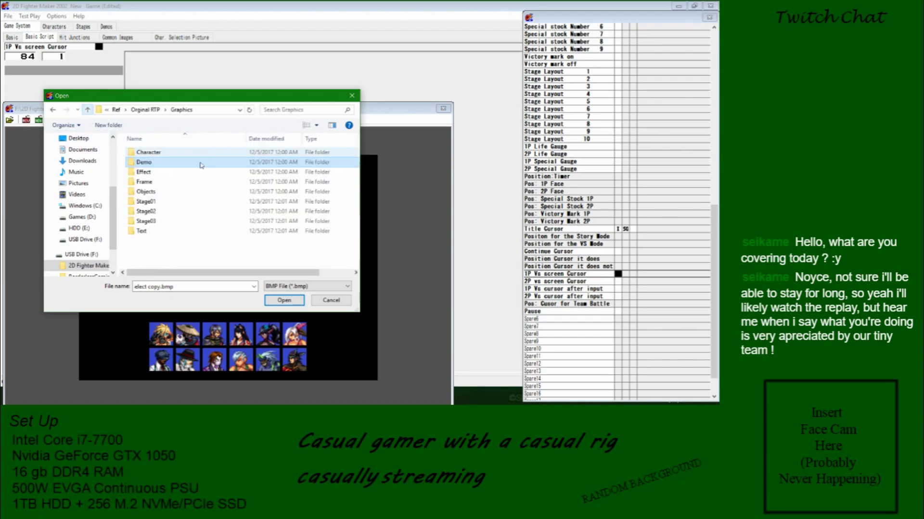
pyautogui.doubleClick(170, 172)
pyautogui.scroll(-5, 289, 182)
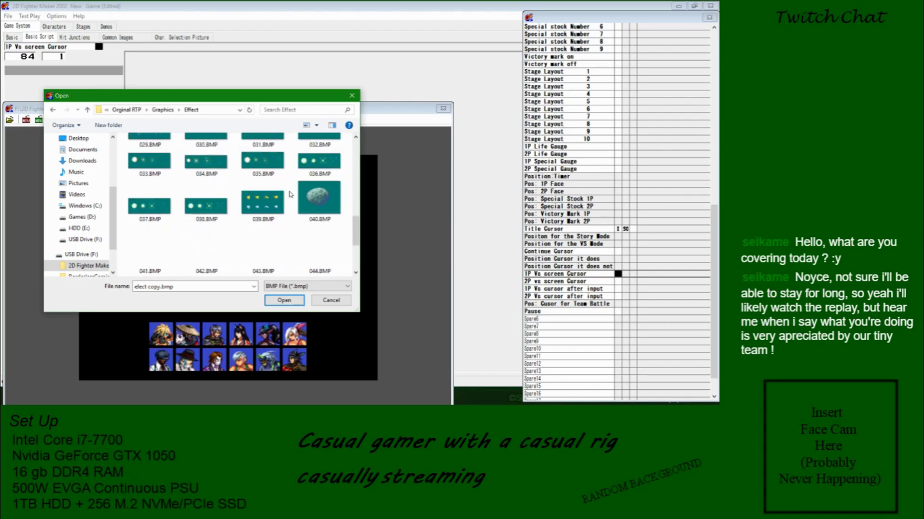
pyautogui.click(87, 110)
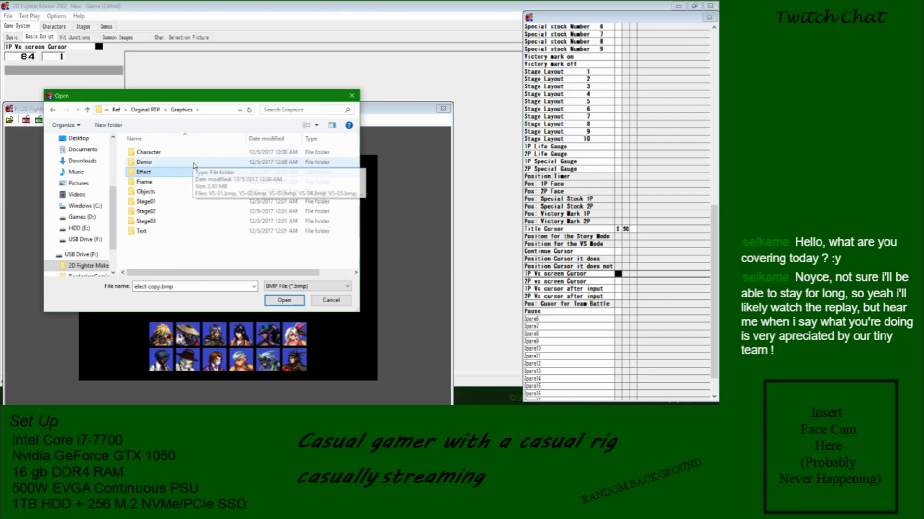
pyautogui.doubleClick(148, 152)
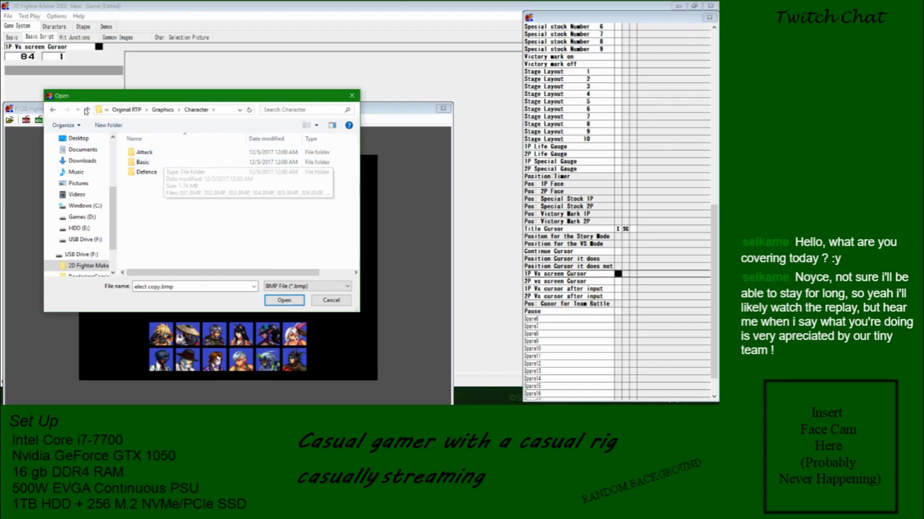
pyautogui.click(87, 110)
pyautogui.doubleClick(168, 190)
pyautogui.scroll(-2, 168, 193)
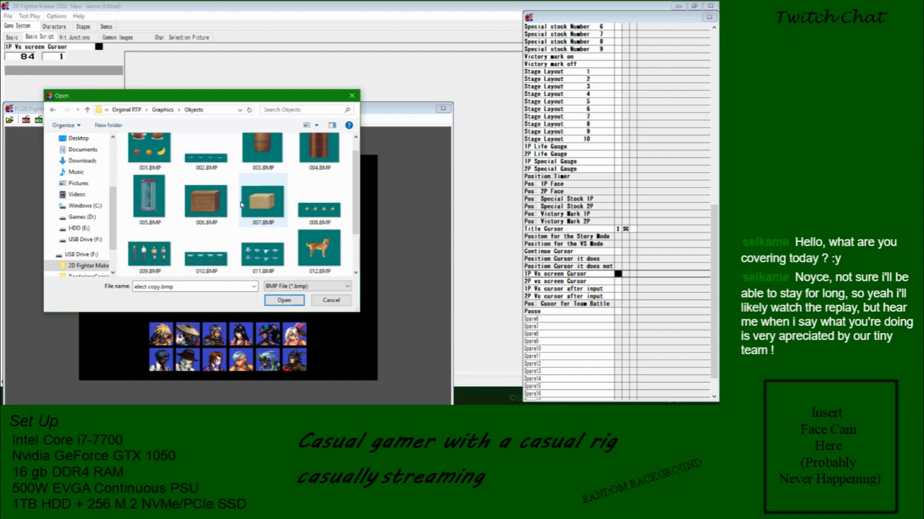
pyautogui.click(87, 110)
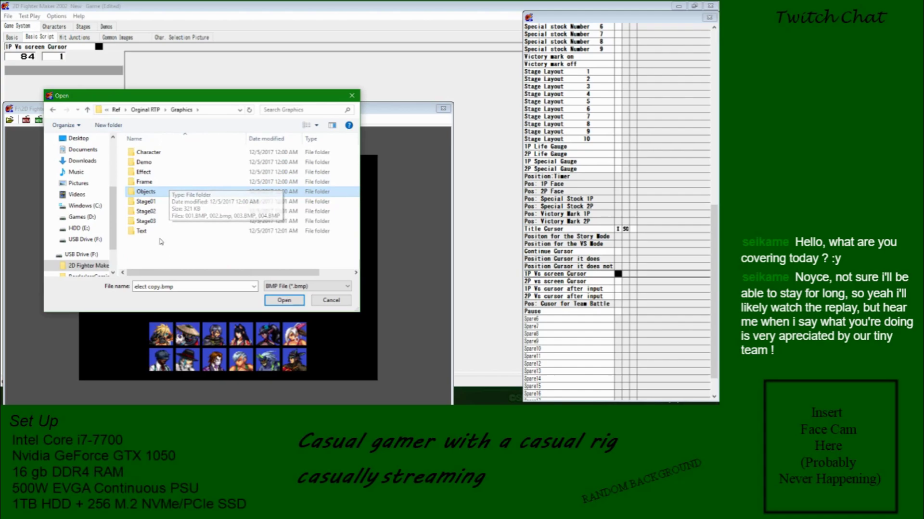
pyautogui.doubleClick(166, 202)
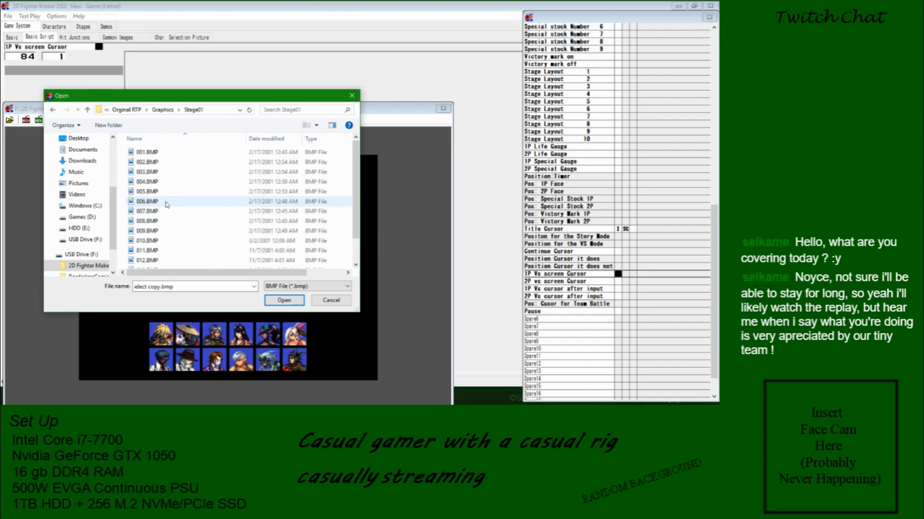
# Step: Show Stage01 as large thumbnails, then look through Character, Demo and Effect again
pyautogui.rightClick(126, 172)
pyautogui.moveTo(164, 182)
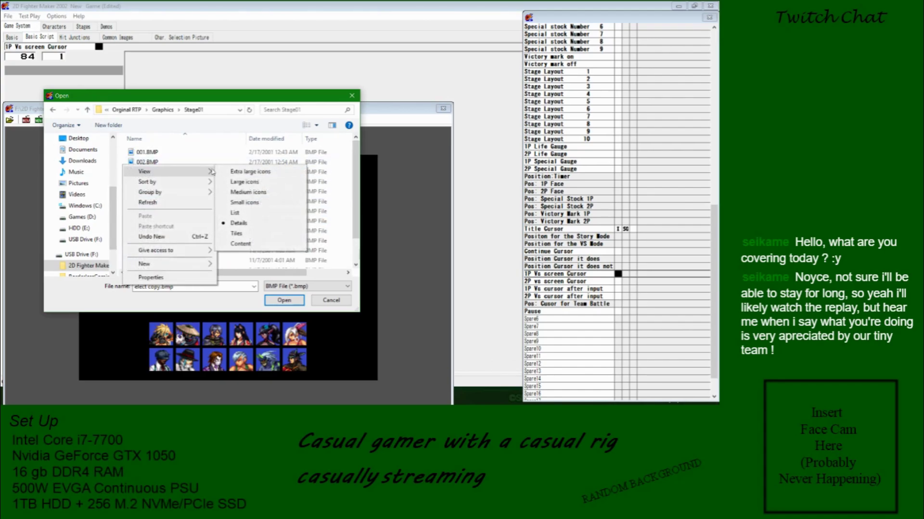
pyautogui.click(237, 187)
pyautogui.click(88, 110)
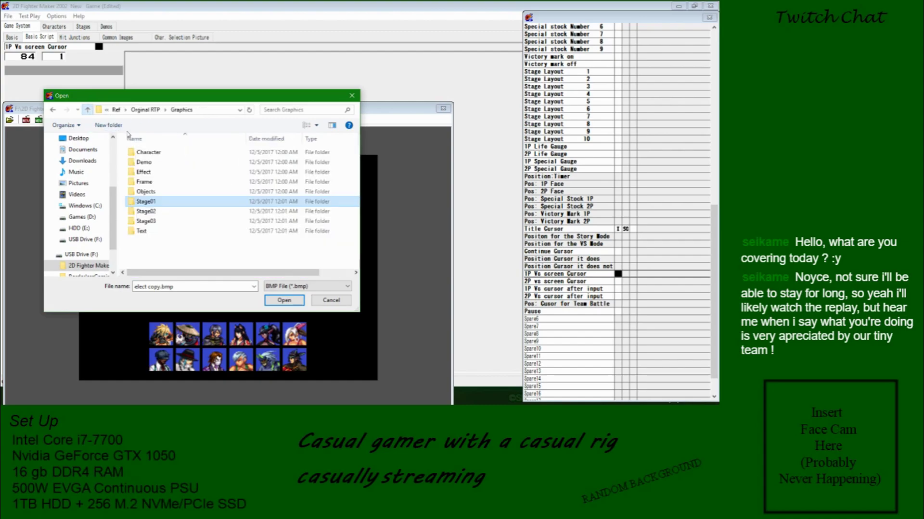
pyautogui.doubleClick(153, 155)
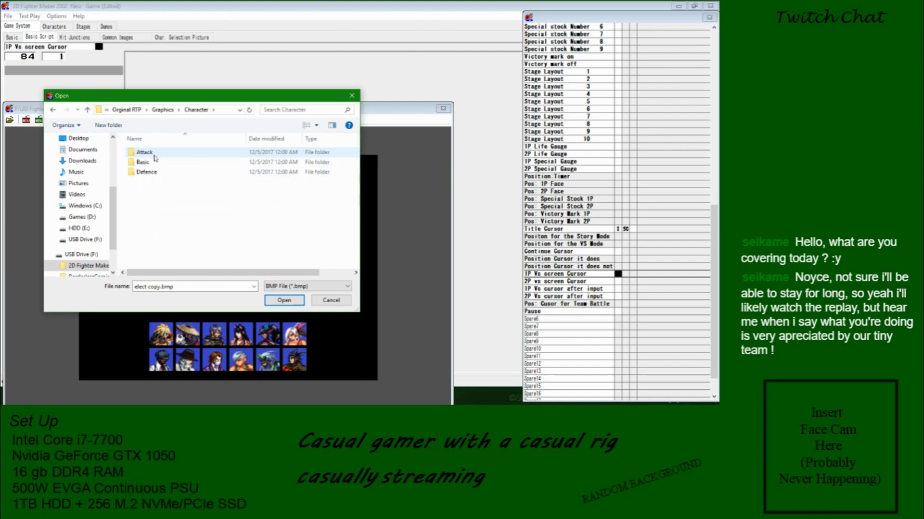
pyautogui.click(87, 111)
pyautogui.click(143, 165)
pyautogui.doubleClick(143, 163)
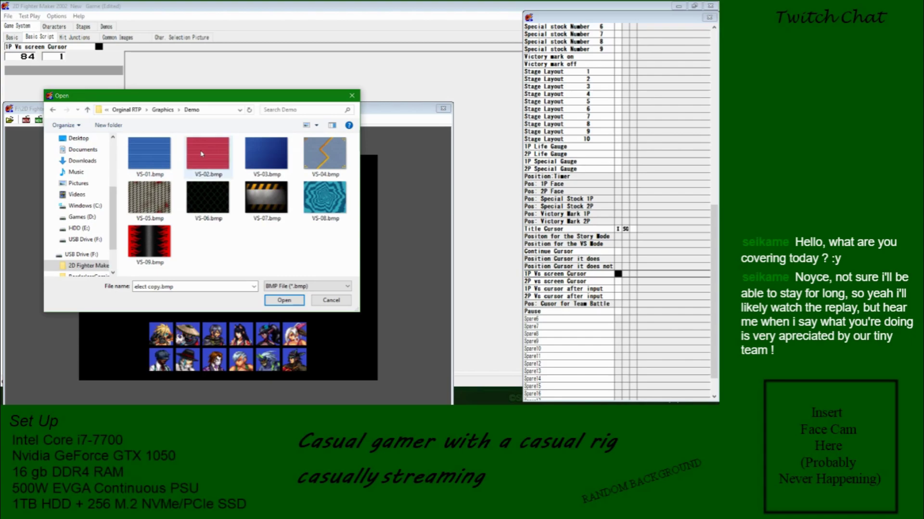
pyautogui.click(87, 111)
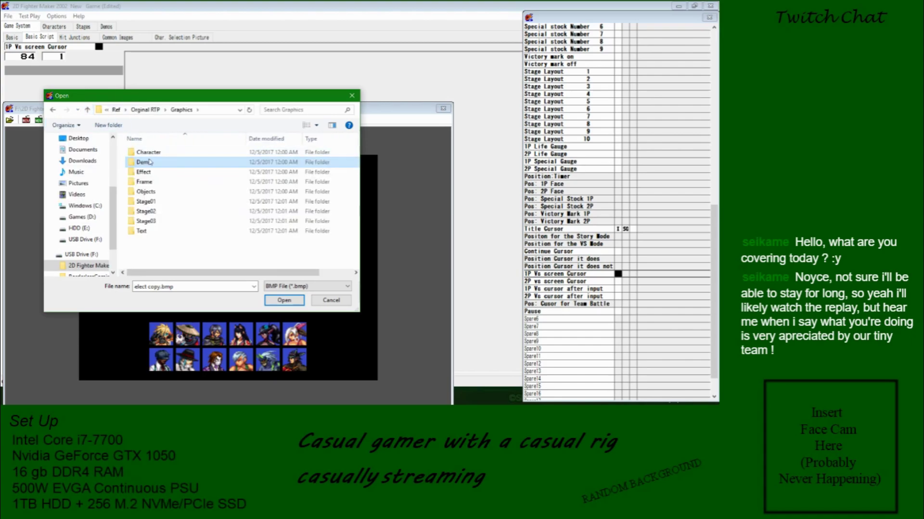
pyautogui.doubleClick(149, 174)
pyautogui.scroll(-5, 292, 191)
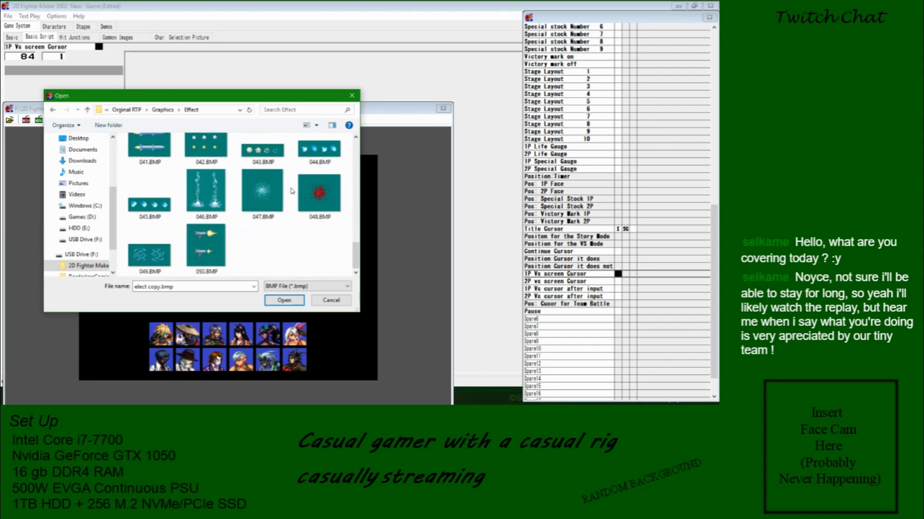
pyautogui.click(88, 110)
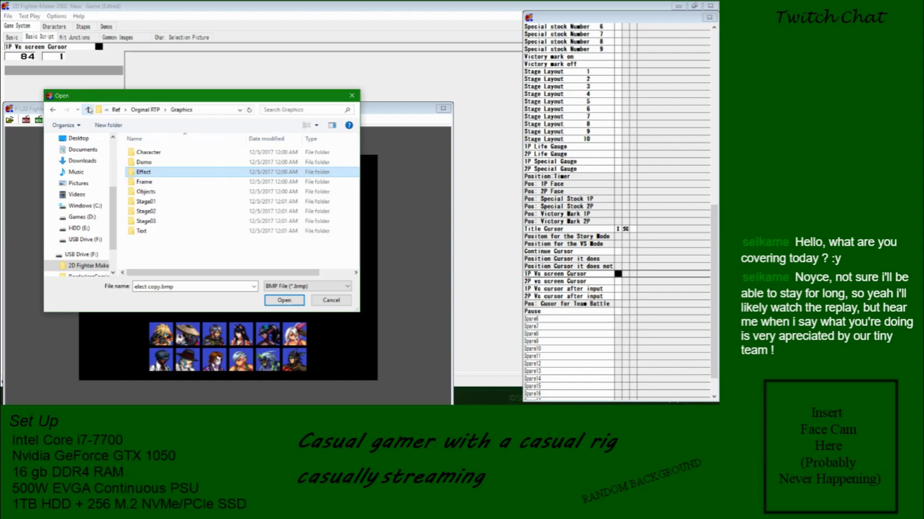
# Step: Revisit the Frame, Objects and Text folders, then open 002.bmp from Frame
pyautogui.doubleClick(153, 182)
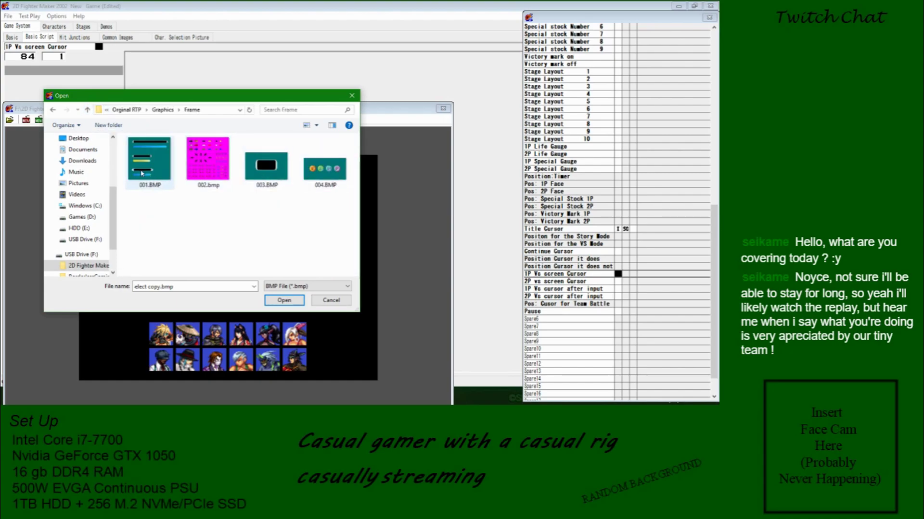
pyautogui.click(78, 111)
pyautogui.click(87, 111)
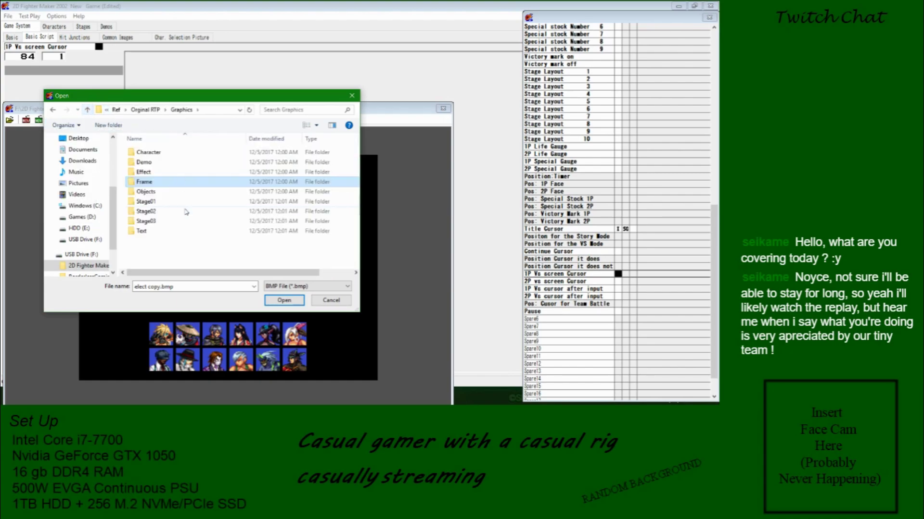
pyautogui.doubleClick(169, 194)
pyautogui.scroll(-3, 252, 192)
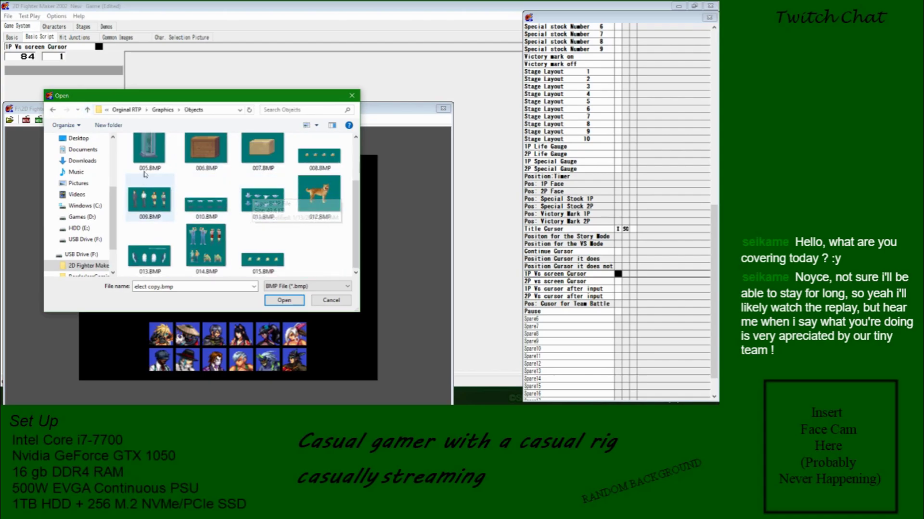
pyautogui.click(87, 110)
pyautogui.doubleClick(155, 231)
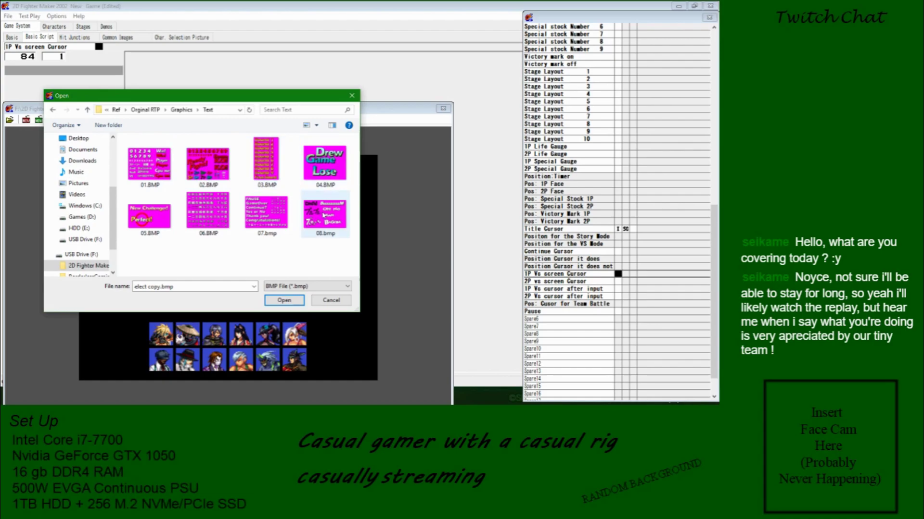
pyautogui.click(87, 110)
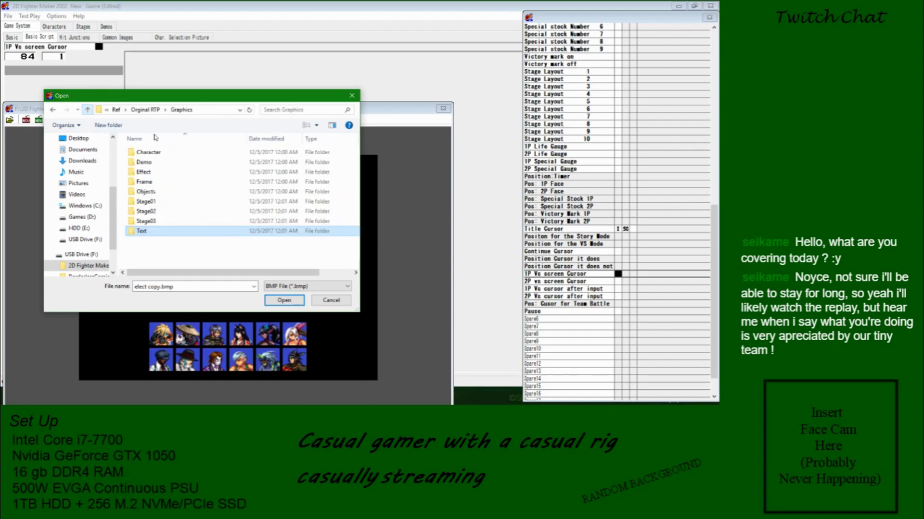
pyautogui.doubleClick(147, 192)
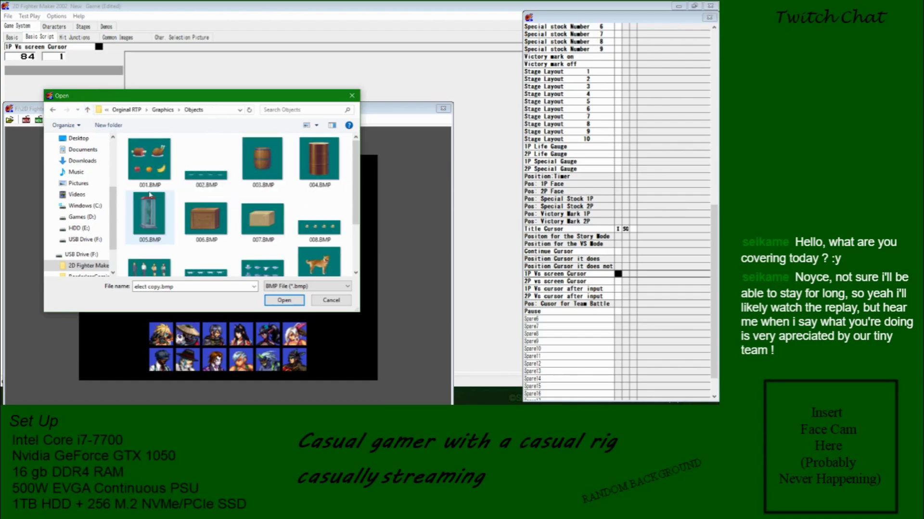
pyautogui.click(87, 110)
pyautogui.doubleClick(154, 231)
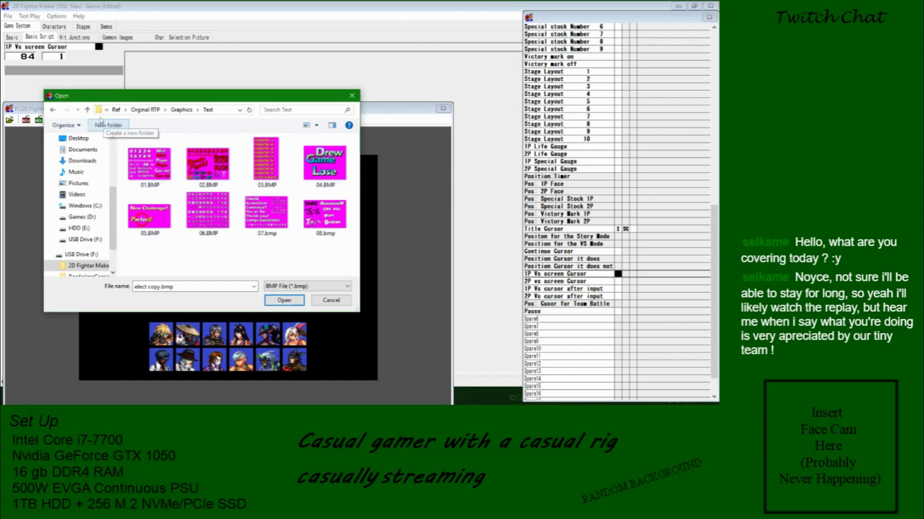
pyautogui.click(87, 110)
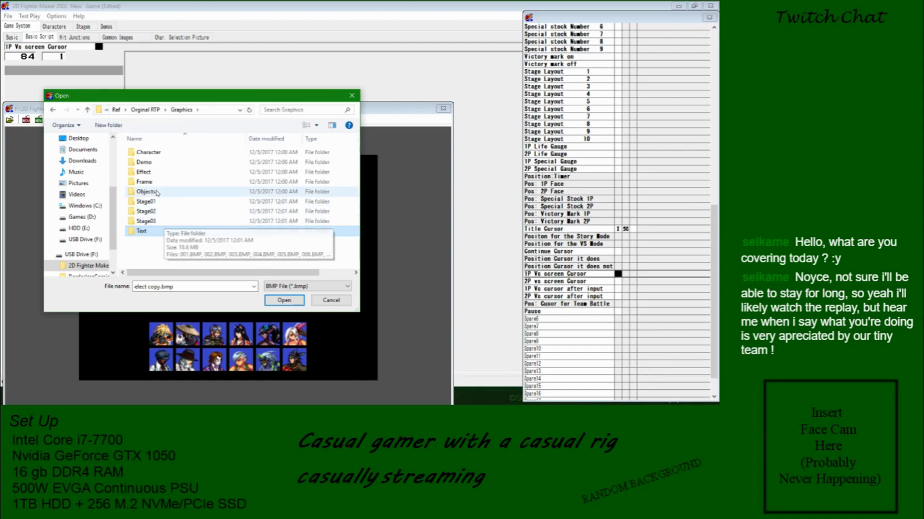
pyautogui.doubleClick(155, 182)
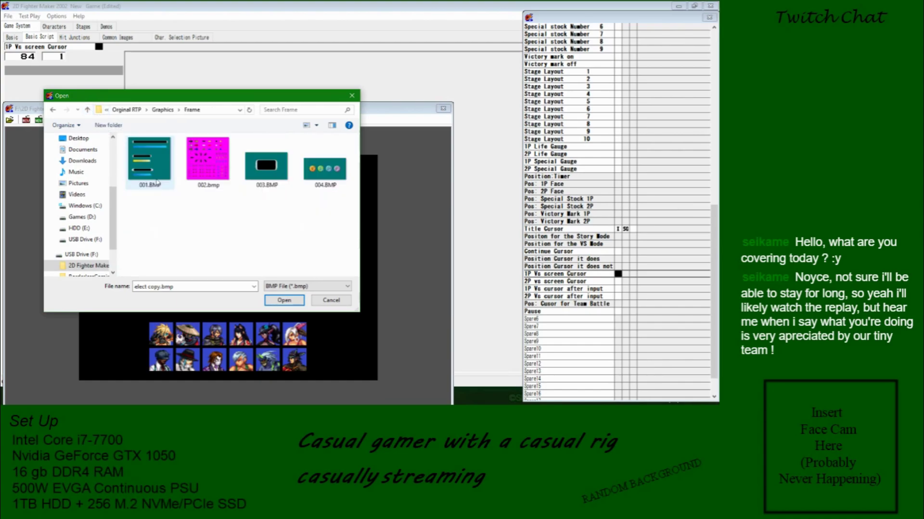
pyautogui.doubleClick(214, 168)
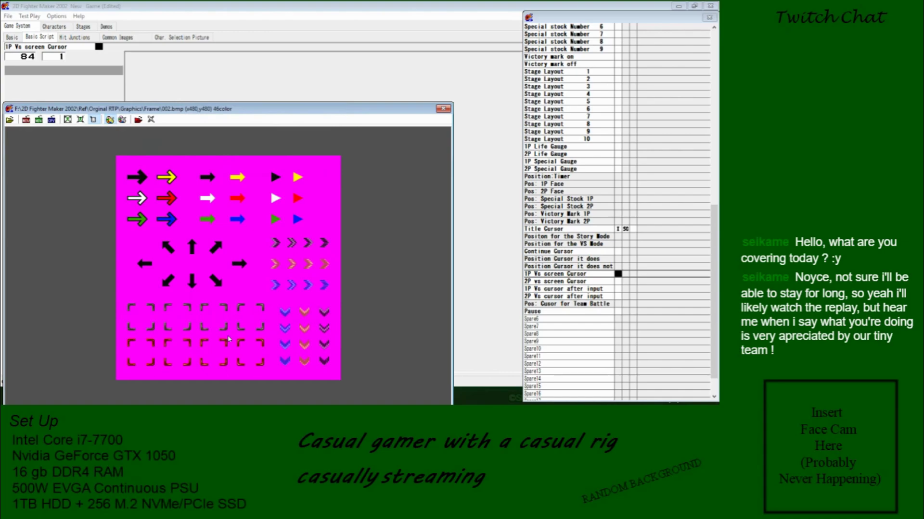
# Step: Add bracket sprites from 002.bmp to the 1P and 2P VS screen Cursor scripts
pyautogui.moveTo(126, 339); pyautogui.dragTo(157, 371)
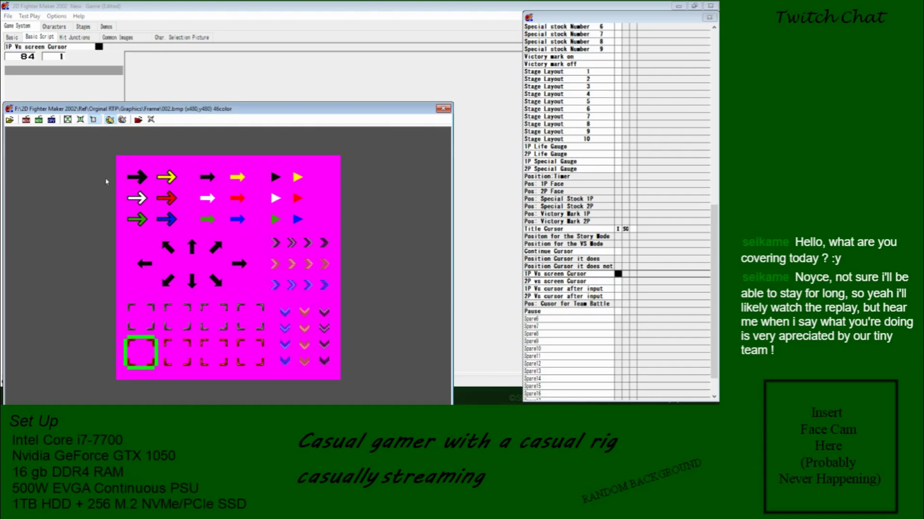
pyautogui.click(26, 119)
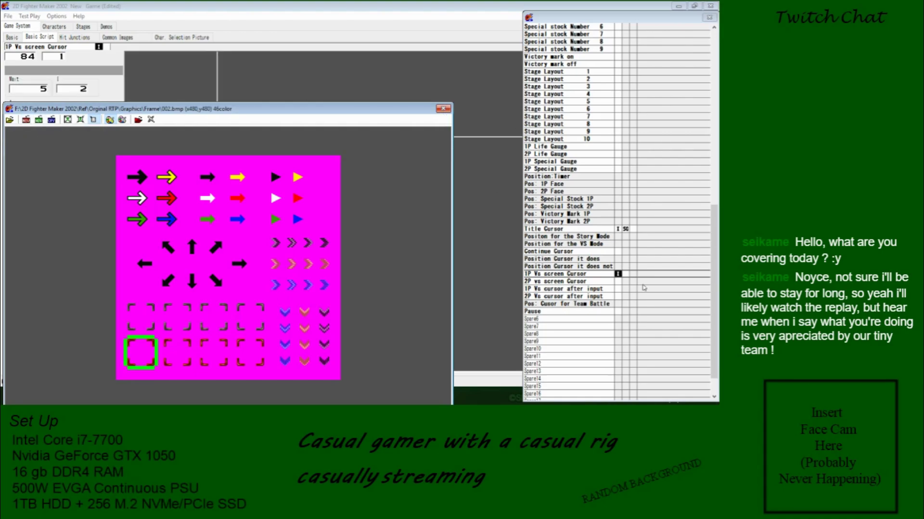
pyautogui.click(618, 281)
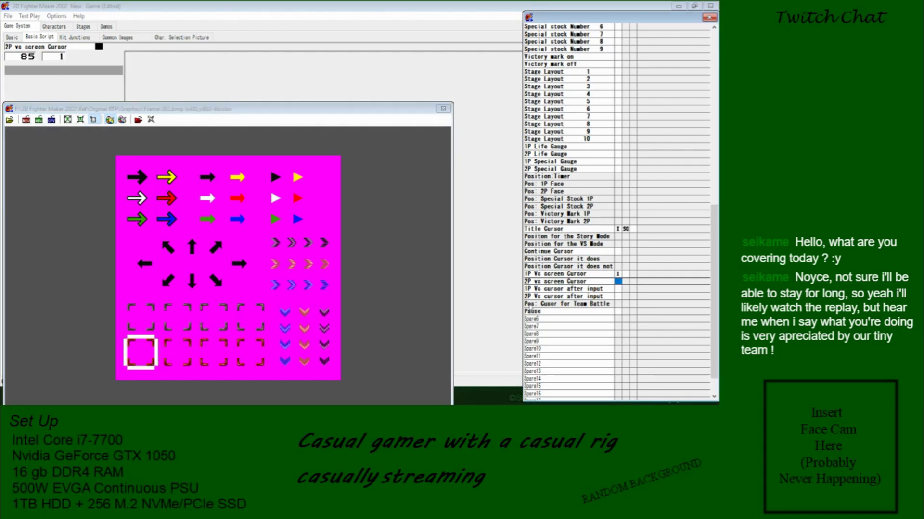
pyautogui.click(126, 307)
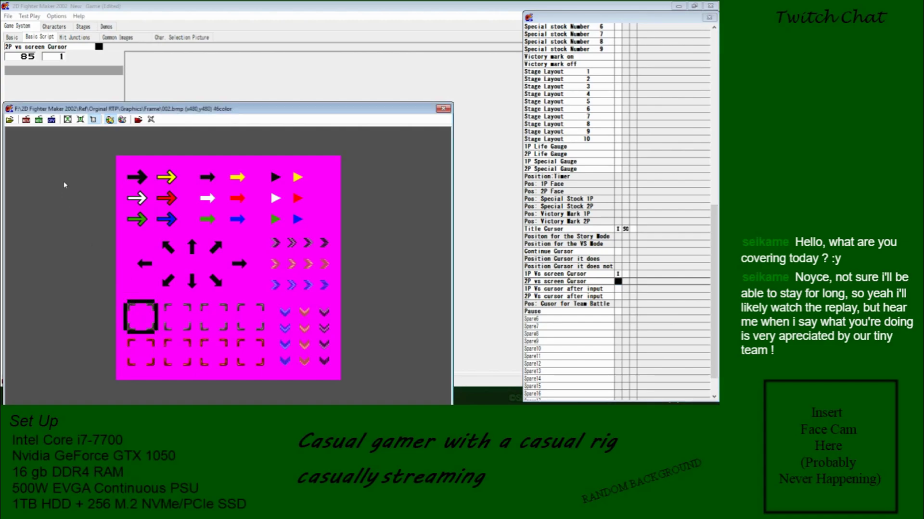
pyautogui.click(27, 121)
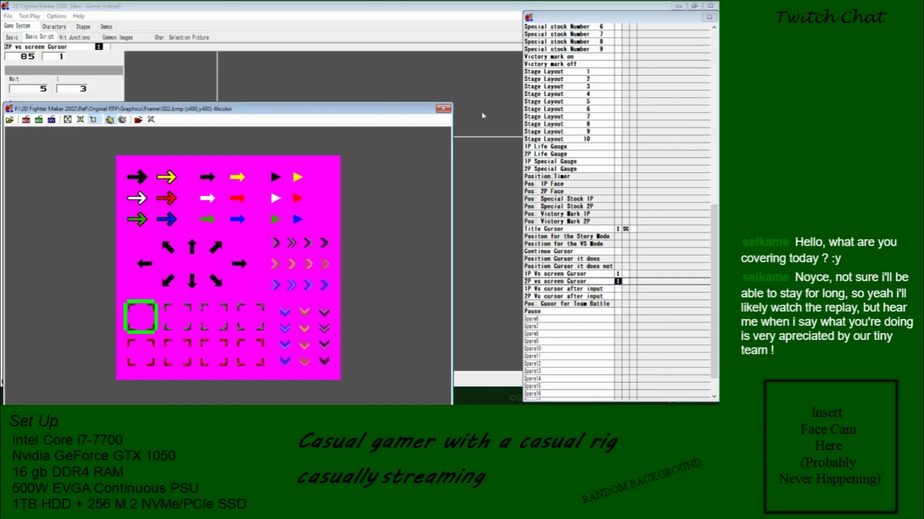
pyautogui.click(617, 290)
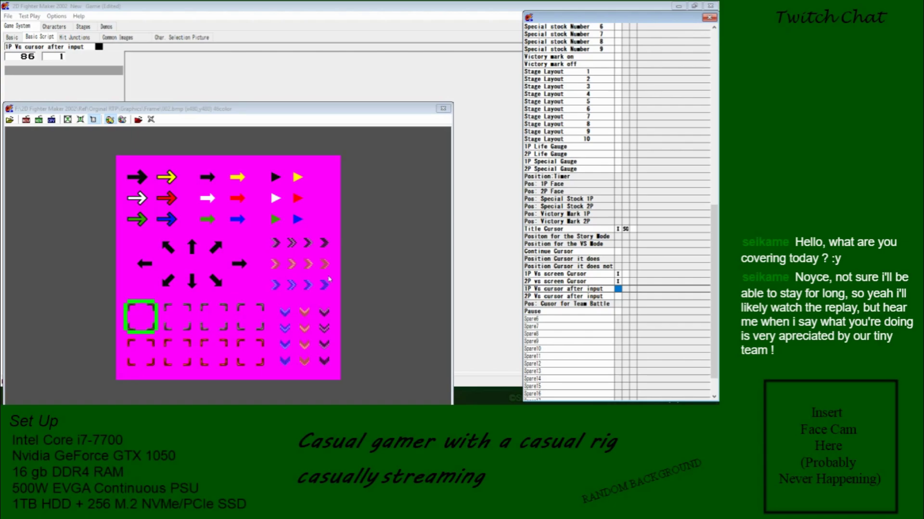
# Step: Close 002.bmp and review images for 1P/2P VS Cursor and after-input entries
pyautogui.click(438, 110)
pyautogui.click(618, 266)
pyautogui.click(620, 274)
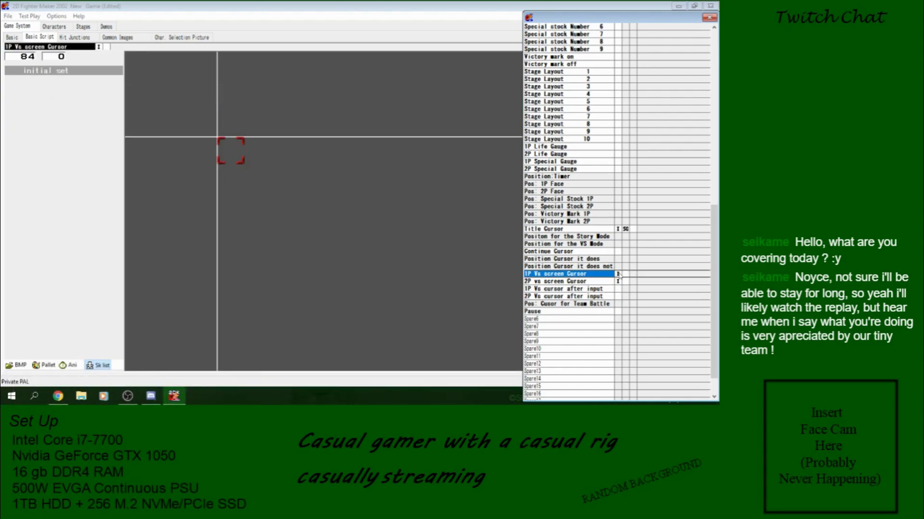
pyautogui.click(619, 297)
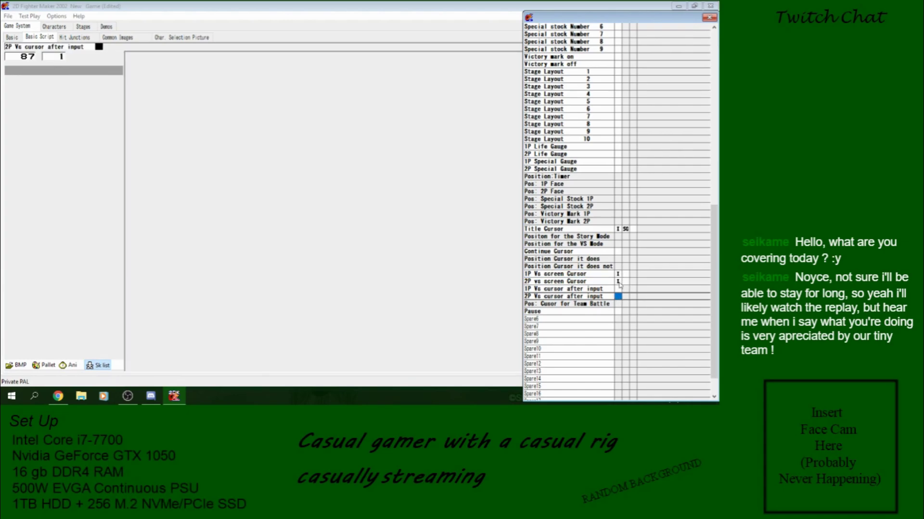
pyautogui.click(622, 274)
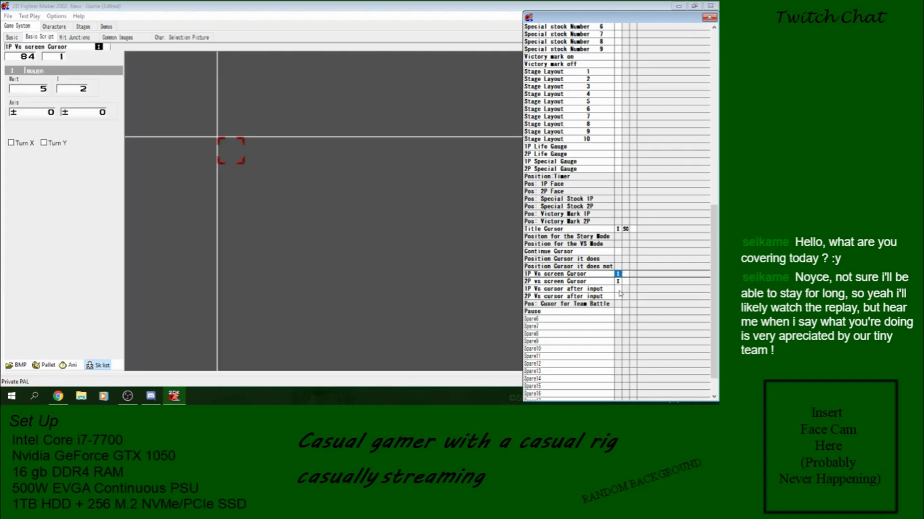
pyautogui.click(620, 289)
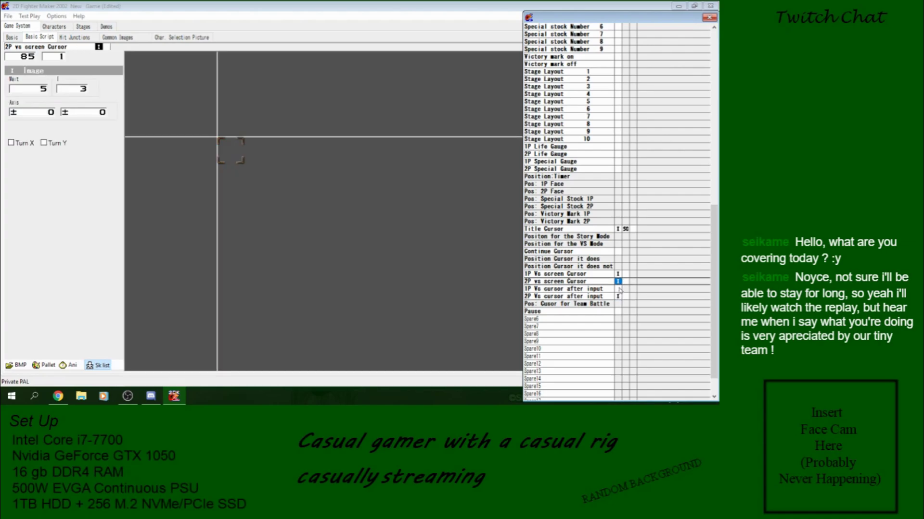
pyautogui.click(620, 274)
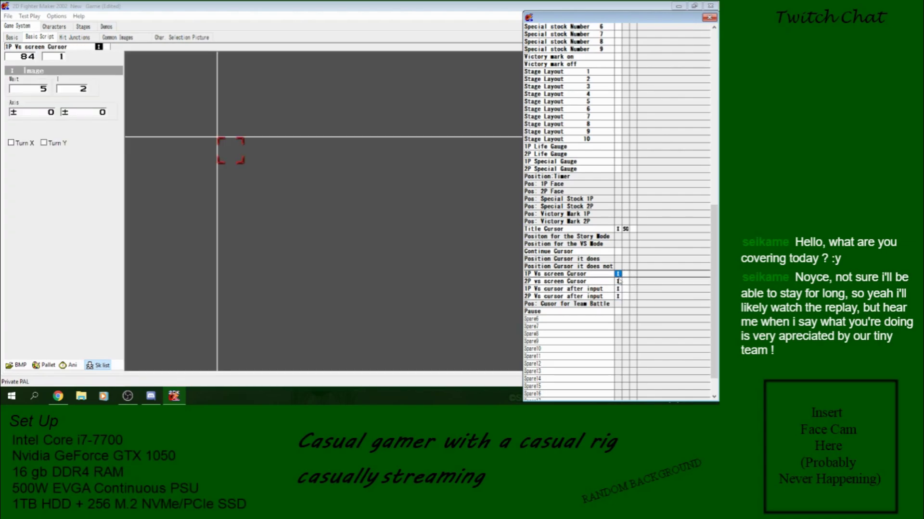
pyautogui.click(619, 289)
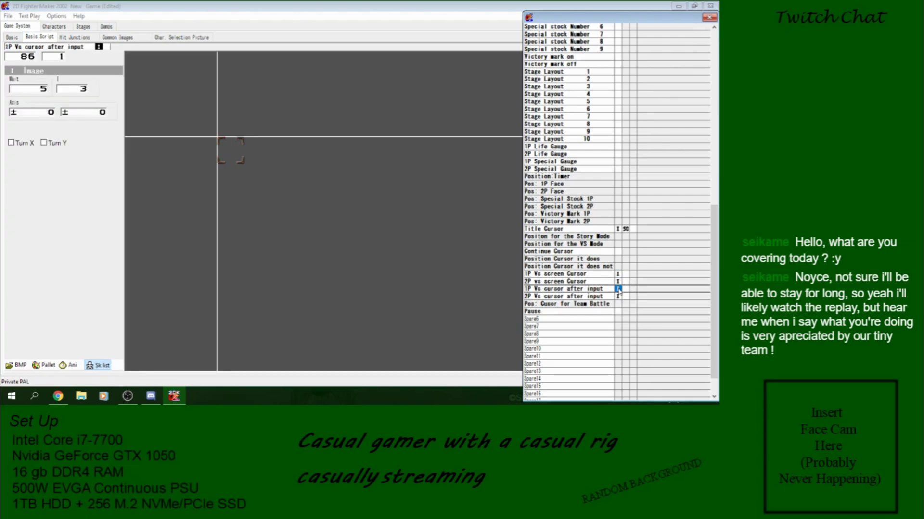
pyautogui.click(618, 282)
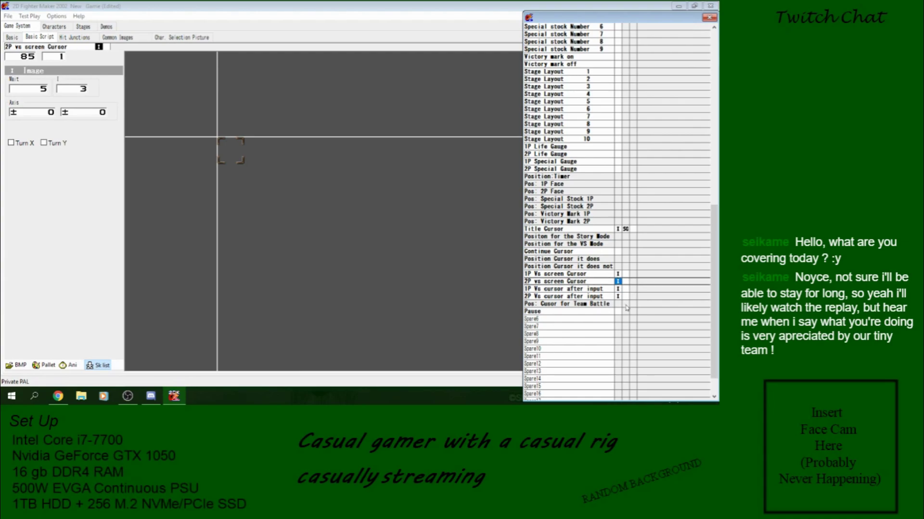
pyautogui.click(618, 297)
# Step: Add a GoTo to the 1P VS screen Cursor script targeting 1P Vs screen Cursor
pyautogui.rightClick(625, 273)
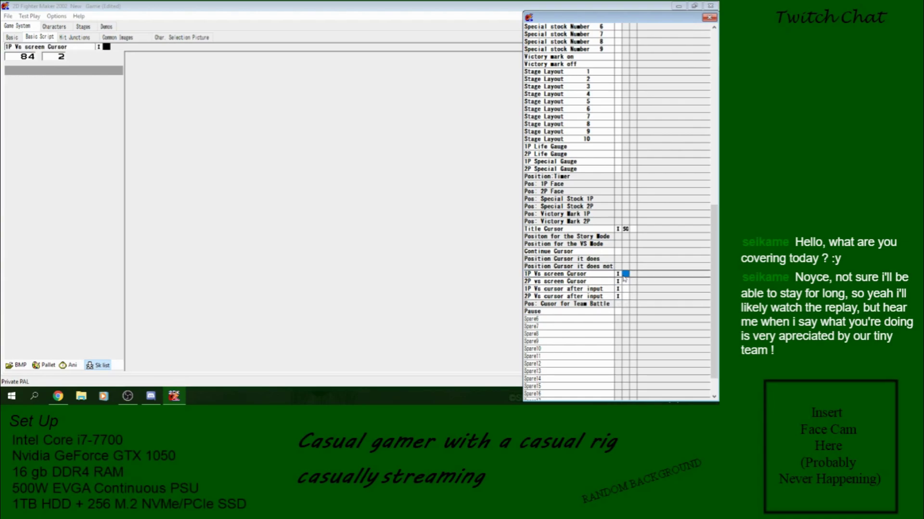
pyautogui.moveTo(664, 332)
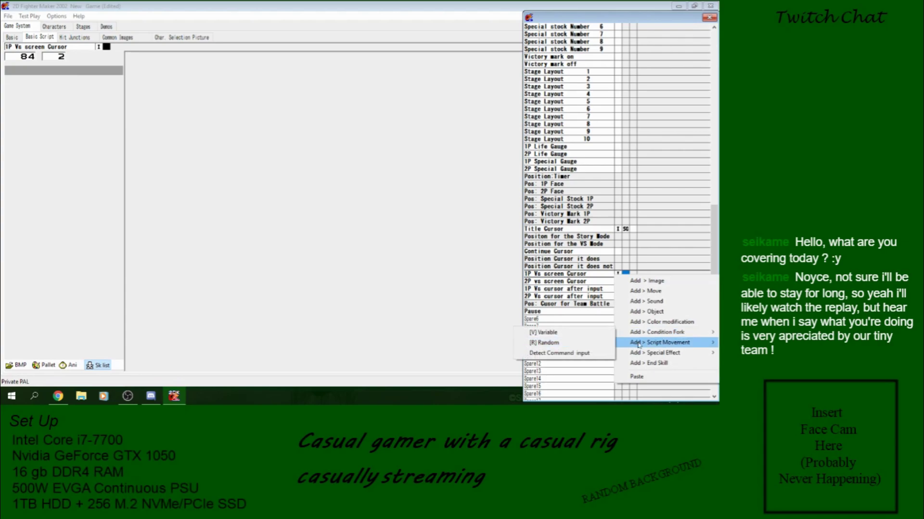
pyautogui.click(553, 342)
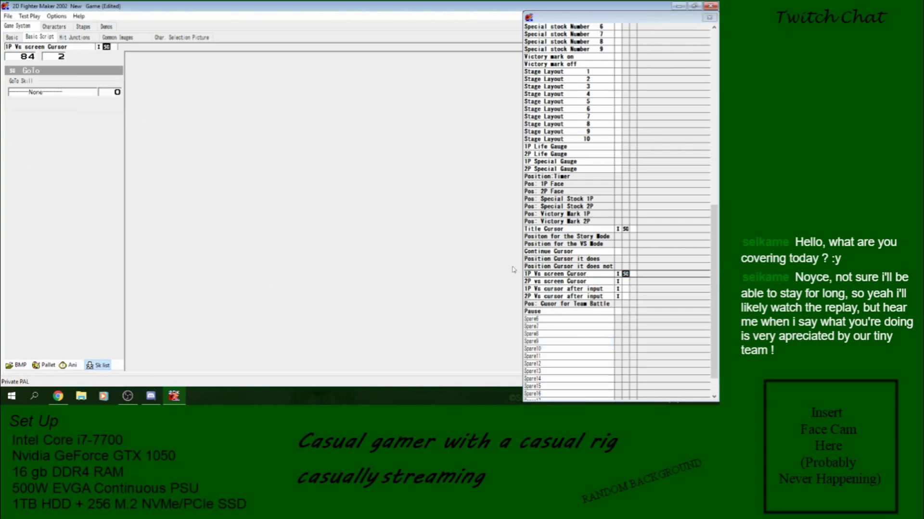
pyautogui.click(53, 92)
pyautogui.scroll(-10, 102, 255)
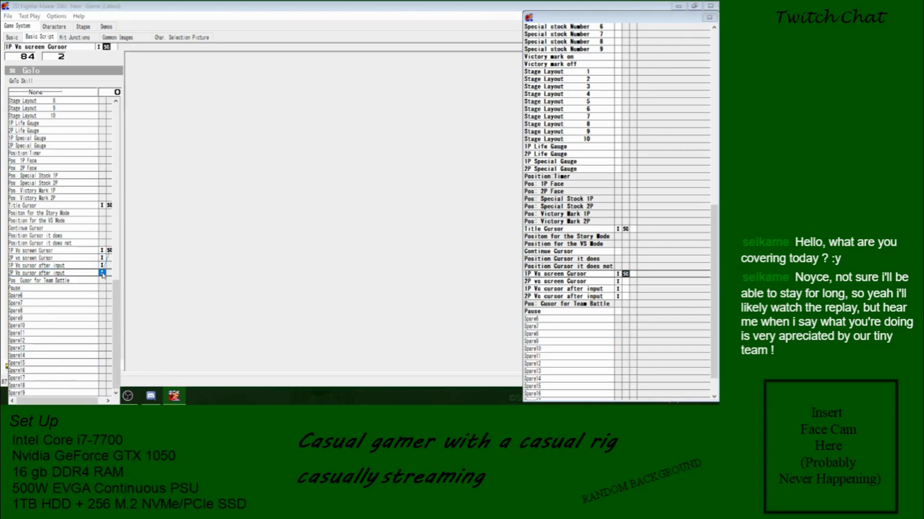
pyautogui.click(102, 251)
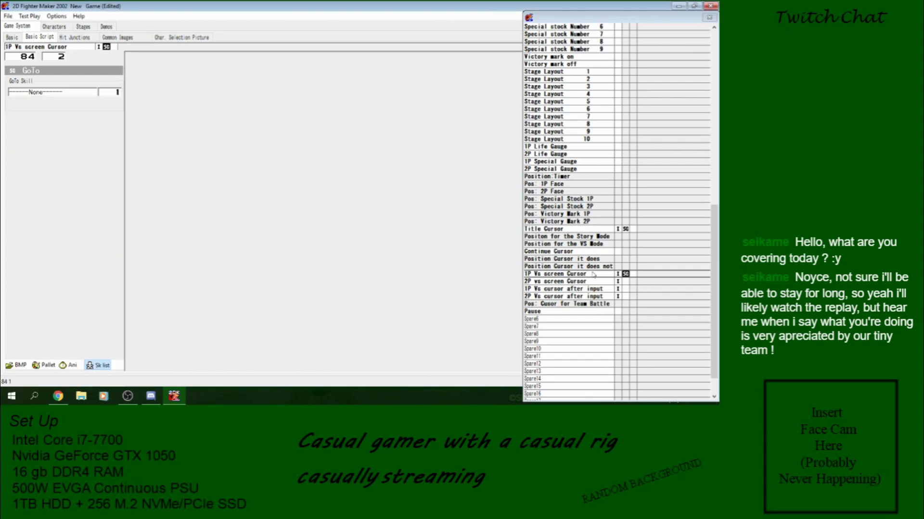
# Step: Add GoTo jumps to the 2P cursor and both after-input entries, checking their targets
pyautogui.click(625, 274)
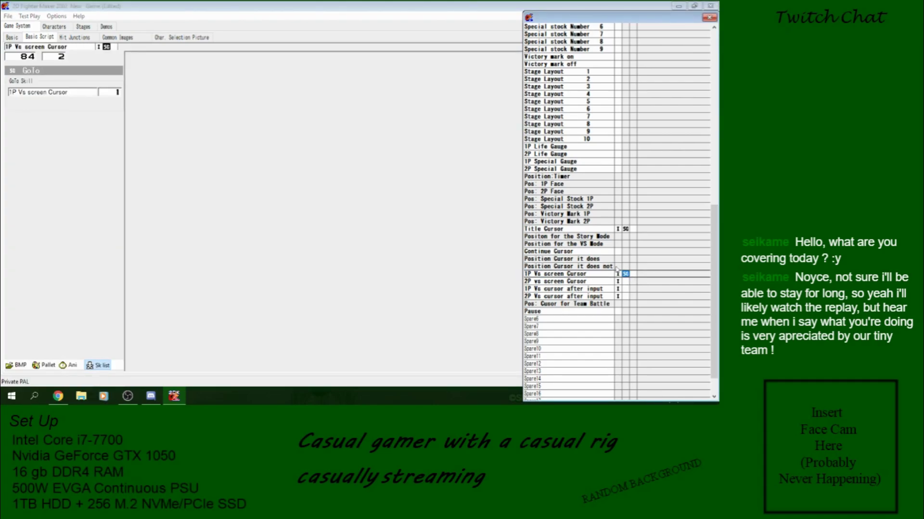
pyautogui.click(625, 282)
pyautogui.click(625, 289)
pyautogui.click(625, 296)
pyautogui.click(625, 281)
pyautogui.click(64, 93)
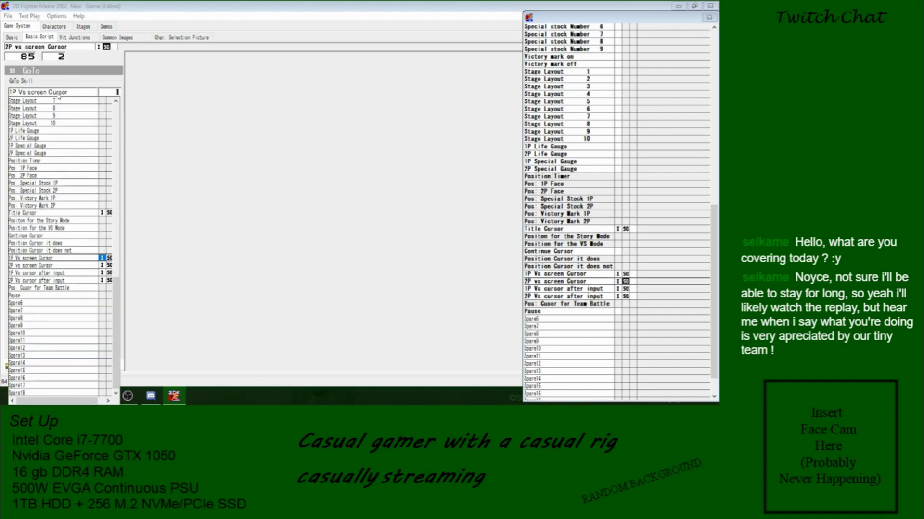
pyautogui.click(625, 289)
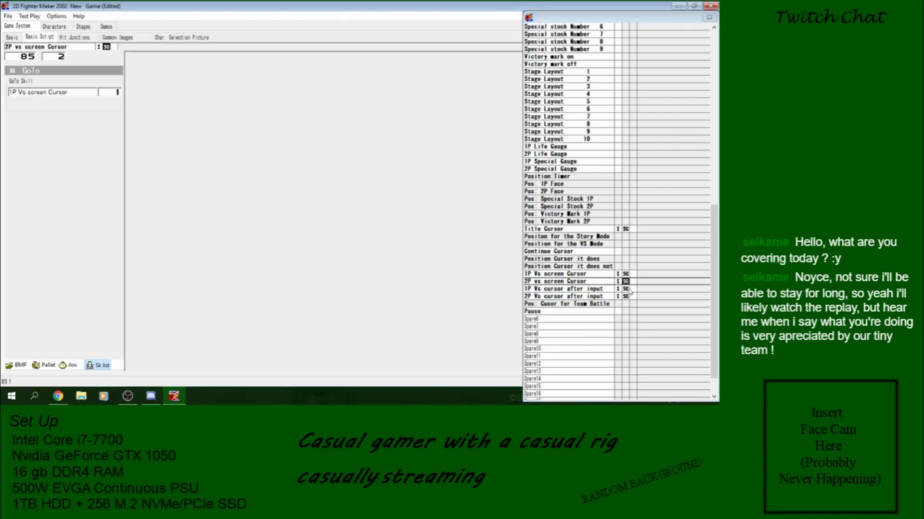
pyautogui.click(50, 93)
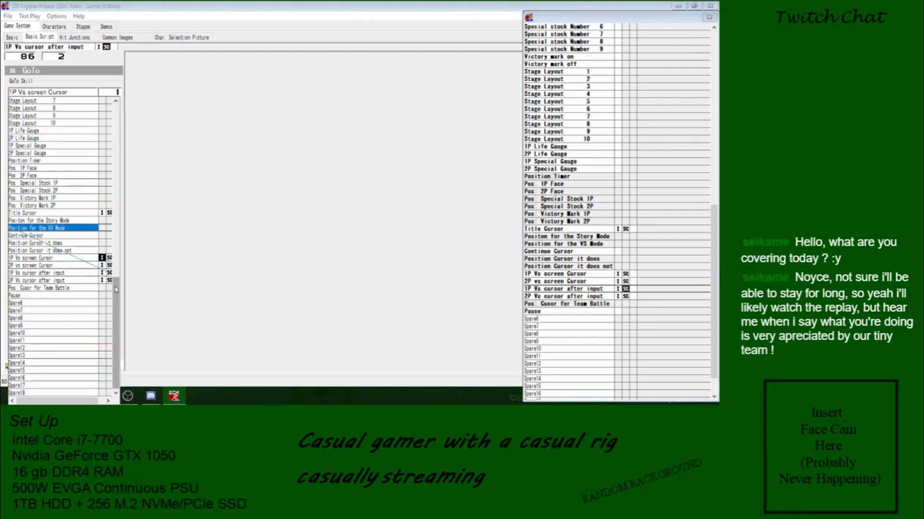
pyautogui.click(103, 258)
pyautogui.click(625, 297)
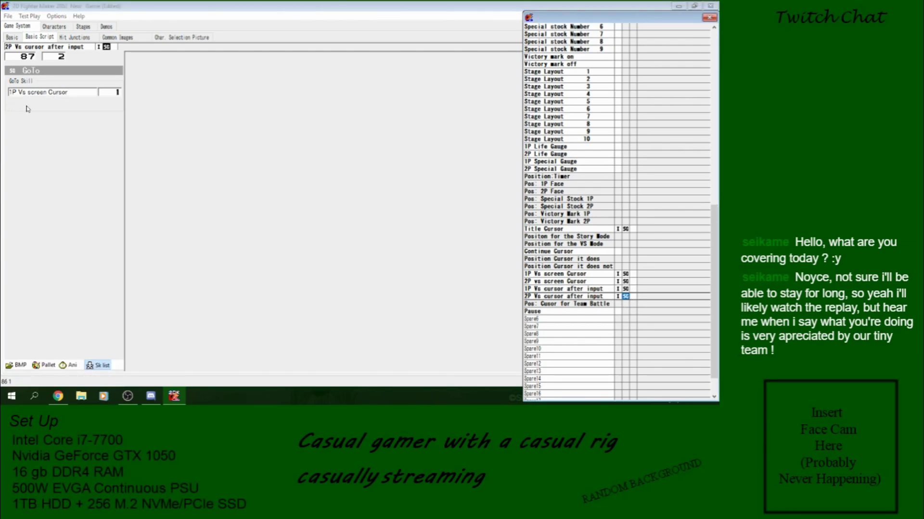
pyautogui.click(30, 92)
pyautogui.click(116, 280)
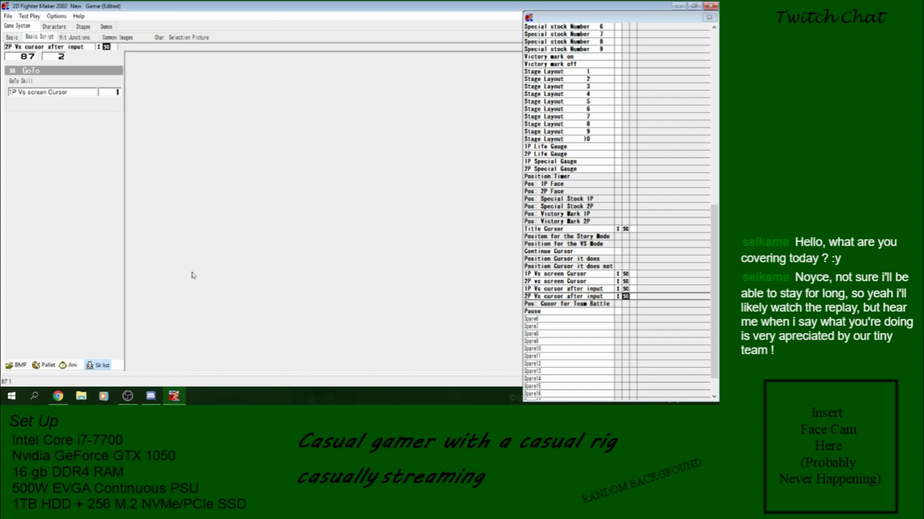
# Step: Save the game project and bring up the Char. Selection Picture settings
pyautogui.click(594, 275)
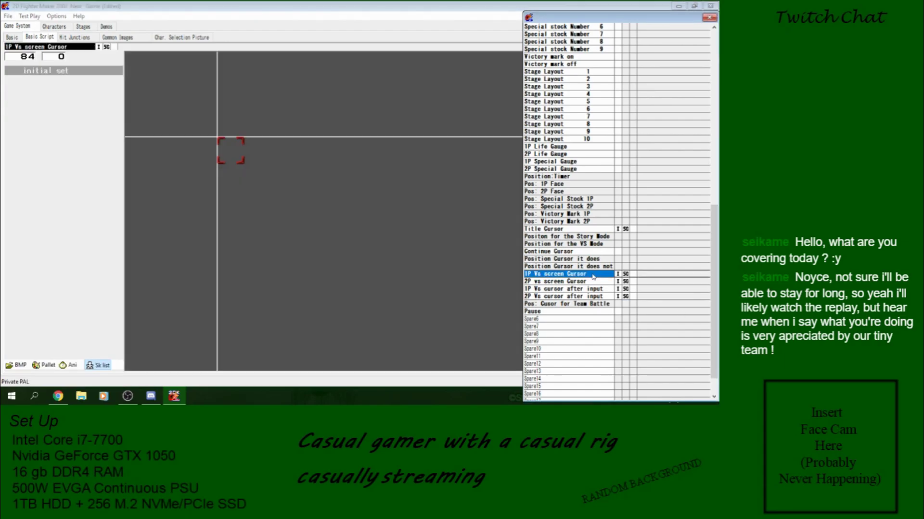
pyautogui.click(8, 16)
pyautogui.click(20, 52)
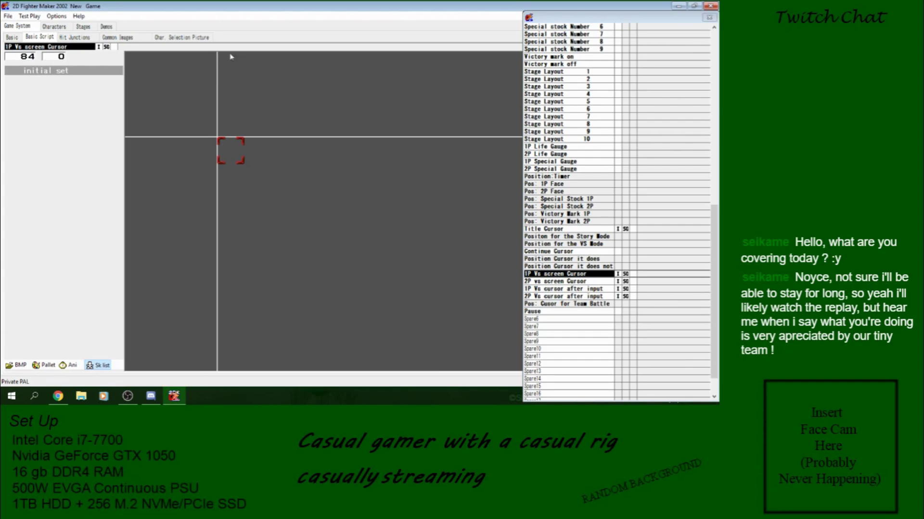
pyautogui.click(178, 38)
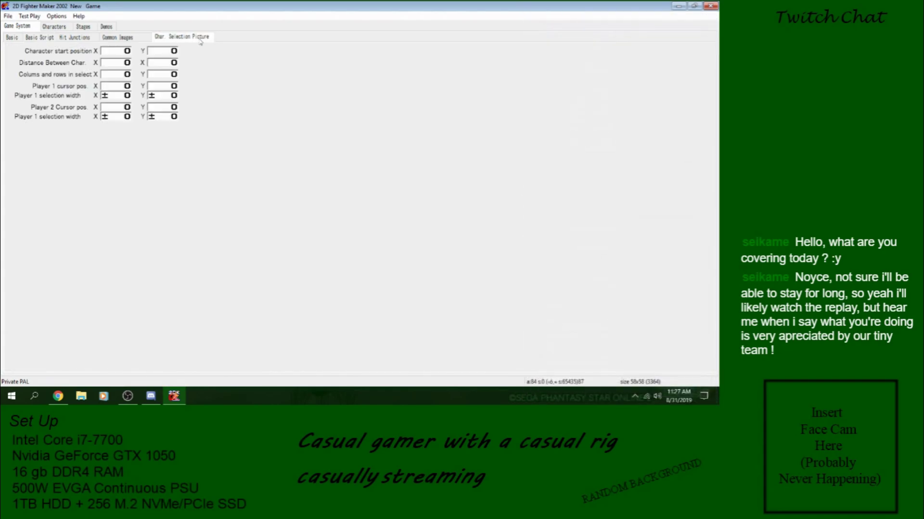
# Step: Set character start position to 300, 300 and spacing to 55, 57, then save
pyautogui.doubleClick(111, 53)
pyautogui.tripleClick(162, 53)
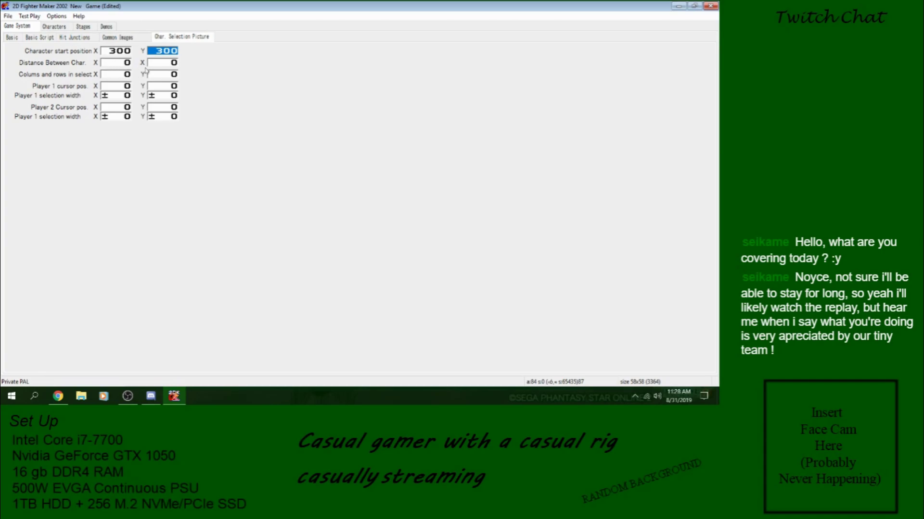
pyautogui.click(119, 67)
pyautogui.write('30')
pyautogui.click(119, 67)
pyautogui.click(169, 67)
pyautogui.scroll(1, 169, 66)
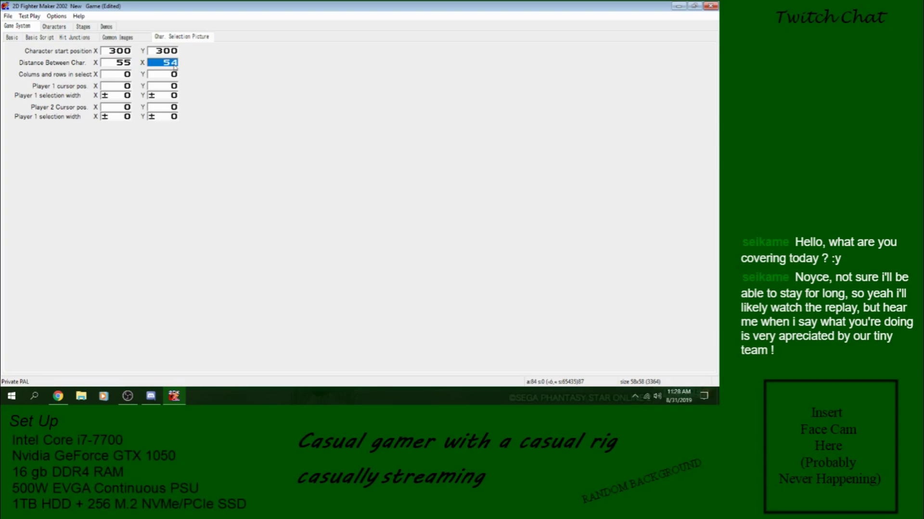
pyautogui.click(8, 16)
pyautogui.click(24, 57)
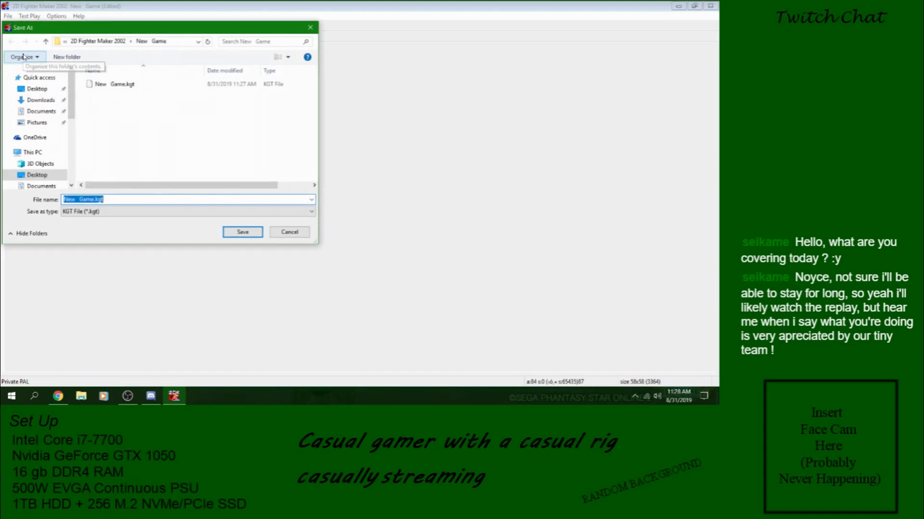
pyautogui.click(291, 232)
pyautogui.click(7, 15)
pyautogui.click(31, 50)
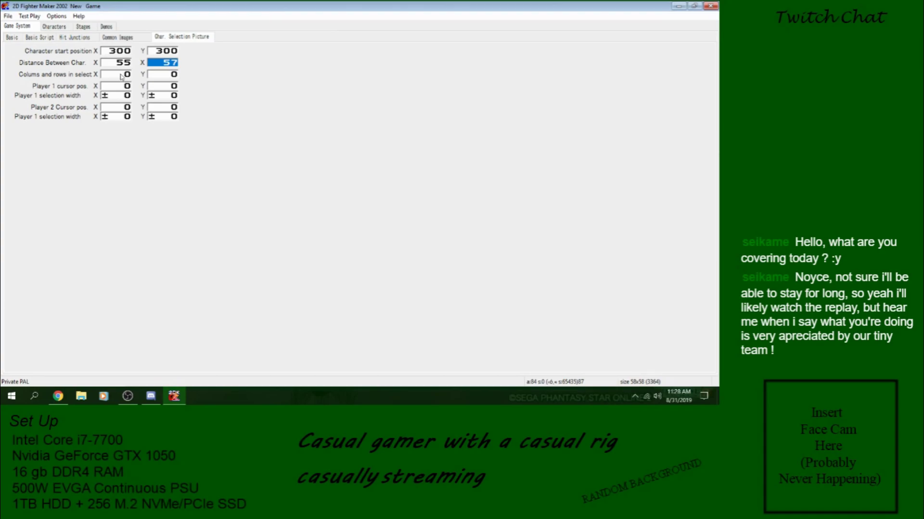
# Step: Set the select grid to 2 columns by 6 rows and save the project
pyautogui.click(126, 74)
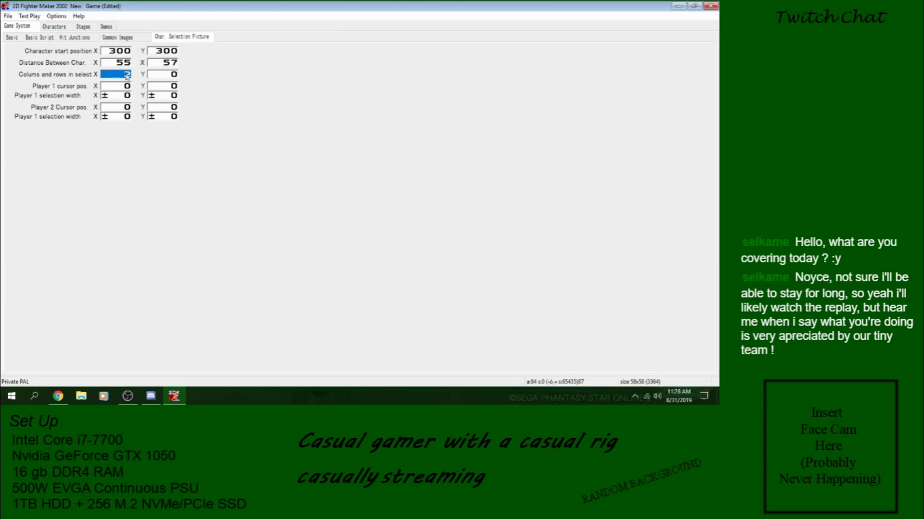
pyautogui.click(176, 76)
pyautogui.write('2')
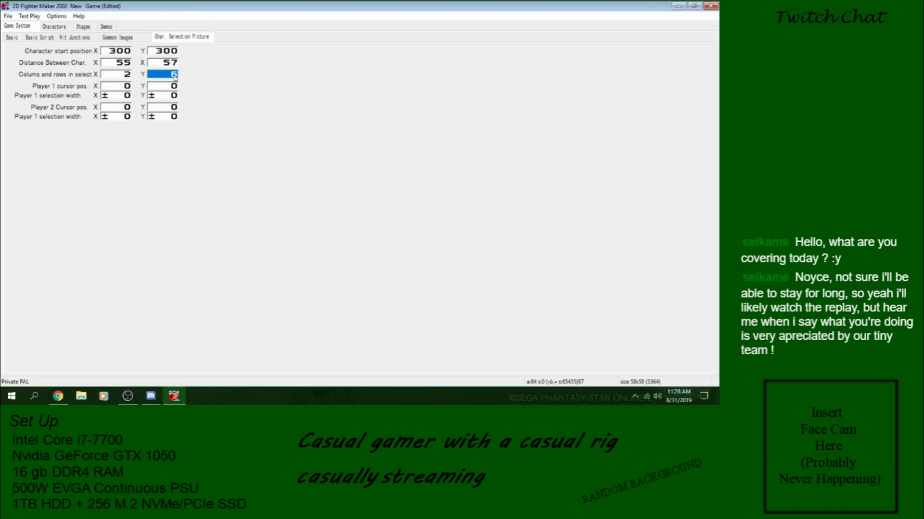
pyautogui.click(6, 17)
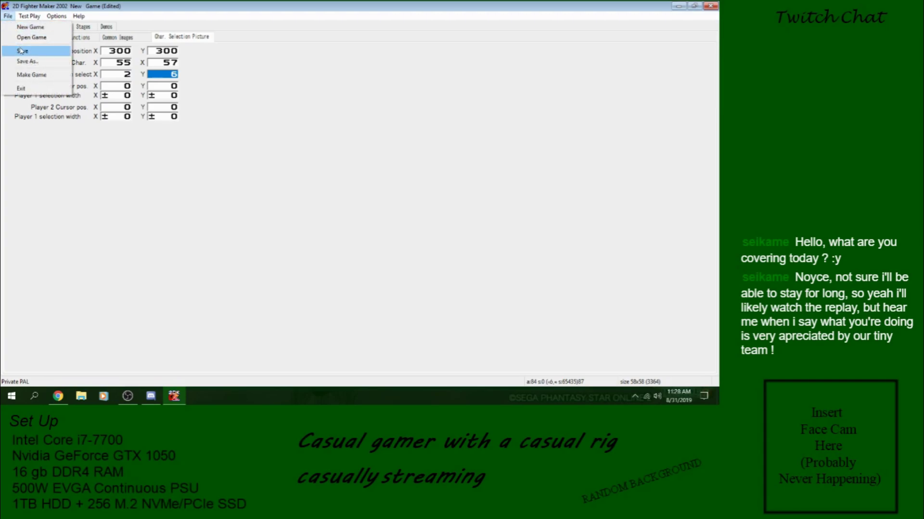
pyautogui.click(20, 50)
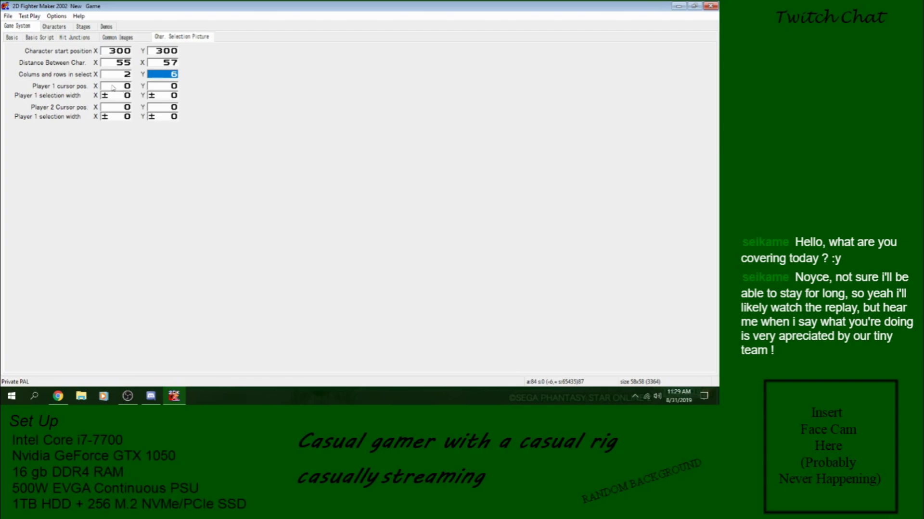
# Step: Set Title to Main Menu and 1P, VS single and VS team to Character Select
pyautogui.click(23, 16)
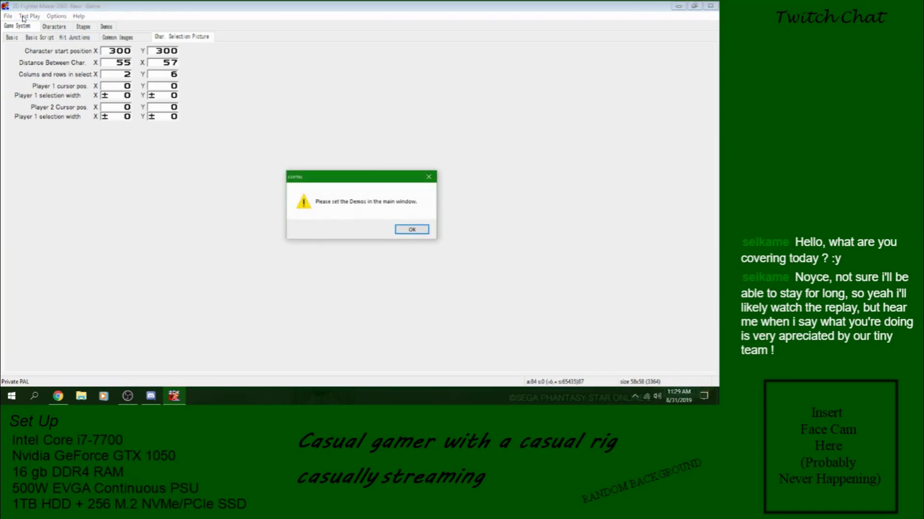
pyautogui.click(413, 227)
pyautogui.click(12, 37)
pyautogui.click(133, 120)
pyautogui.click(129, 135)
pyautogui.click(133, 130)
pyautogui.click(130, 149)
pyautogui.click(130, 143)
pyautogui.click(130, 162)
pyautogui.click(131, 151)
pyautogui.click(132, 172)
# Step: Save the project and launch a test play starting from the title
pyautogui.click(51, 27)
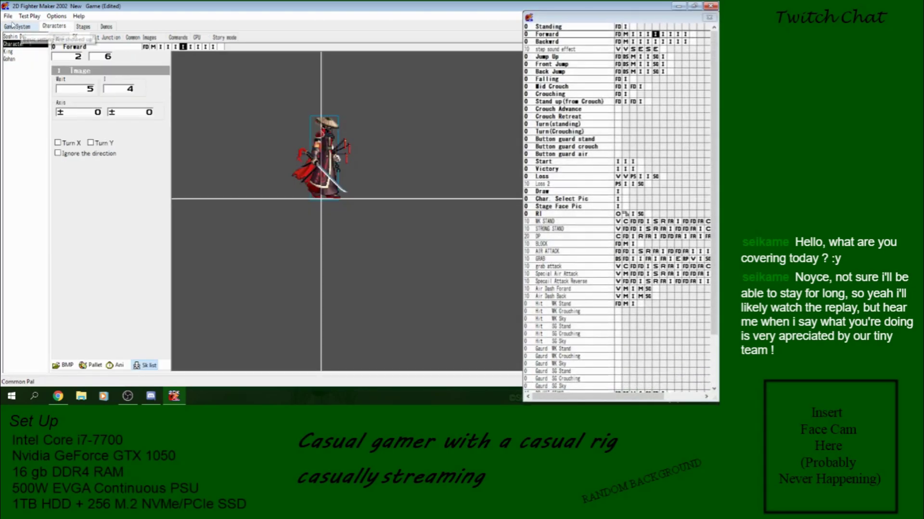
pyautogui.click(17, 26)
pyautogui.click(43, 37)
pyautogui.click(8, 16)
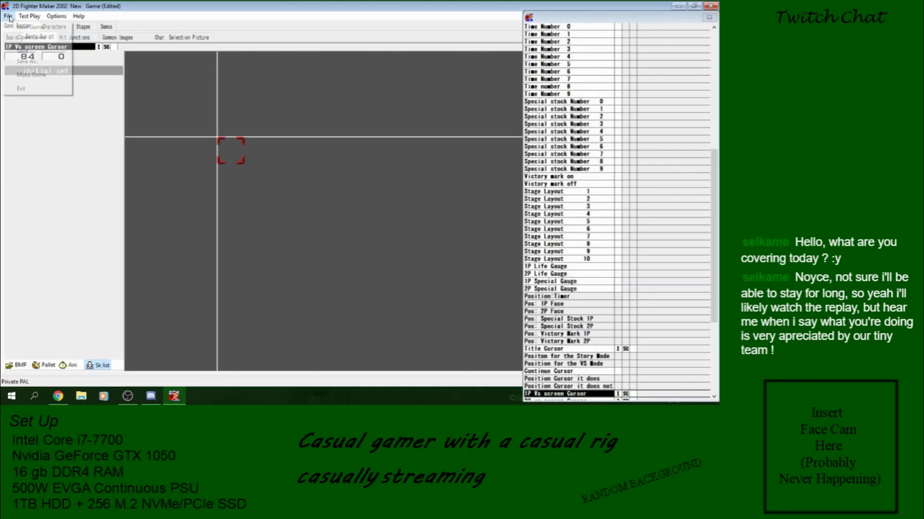
pyautogui.click(21, 51)
pyautogui.click(30, 17)
pyautogui.click(163, 110)
pyautogui.click(163, 110)
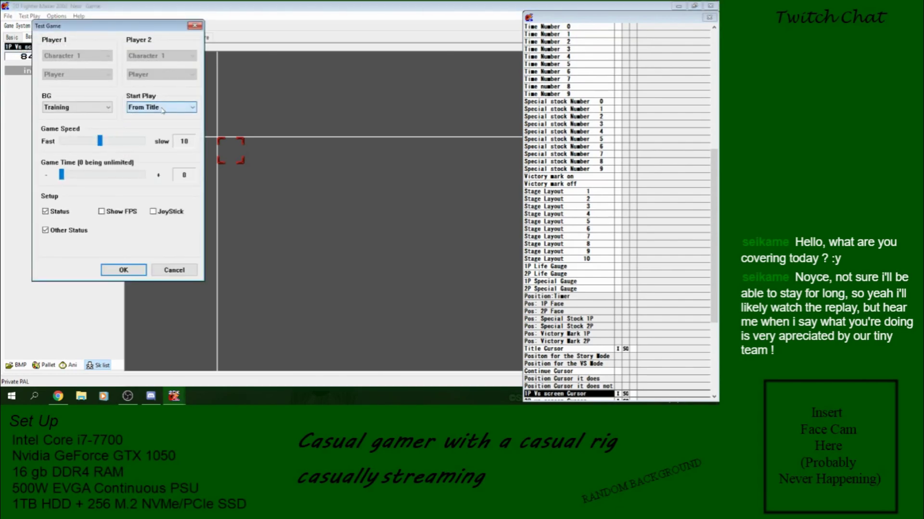
pyautogui.click(113, 269)
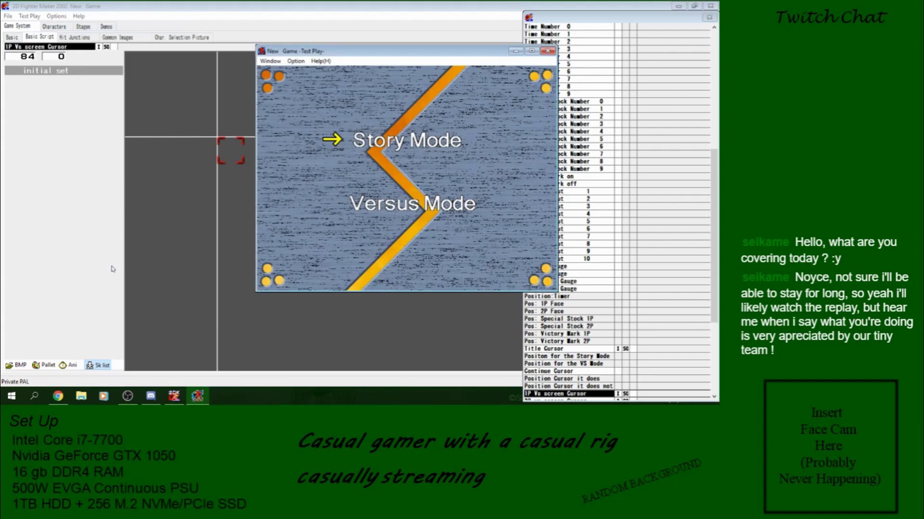
# Step: Enter Versus Mode, move the select cursor to the next portrait, then close test play
pyautogui.press('Down')
pyautogui.press('z')
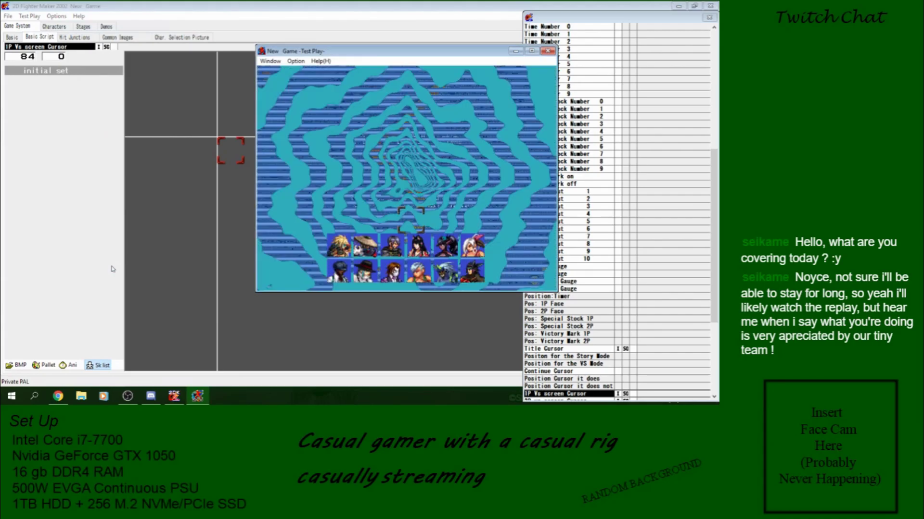
pyautogui.press('Right')
pyautogui.click(548, 51)
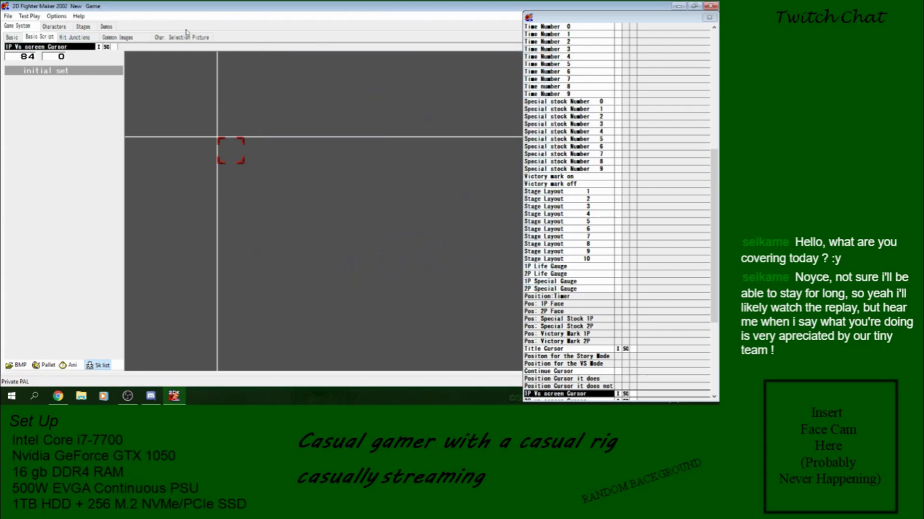
# Step: Set the select grid to 6 columns by 2 rows starting at 100, 200, and save
pyautogui.click(187, 36)
pyautogui.click(128, 76)
pyautogui.doubleClick(174, 74)
pyautogui.write('300')
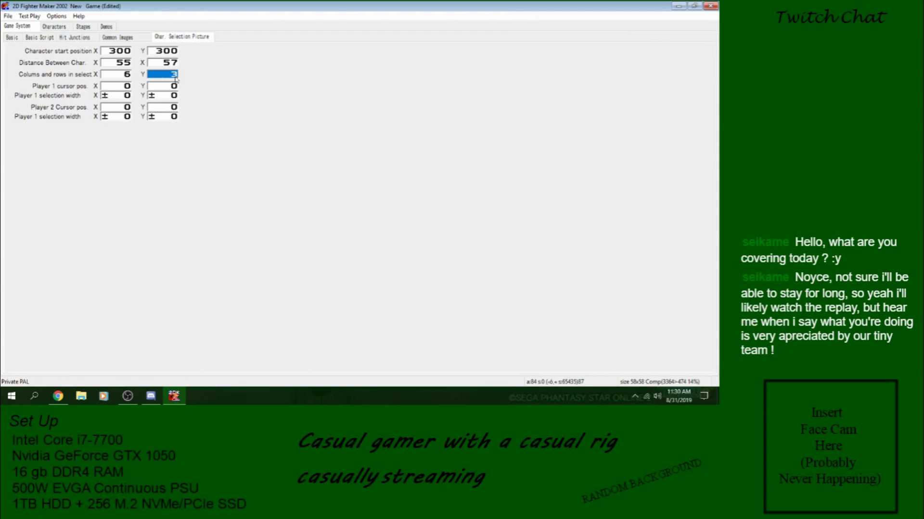
pyautogui.doubleClick(114, 52)
pyautogui.write('1')
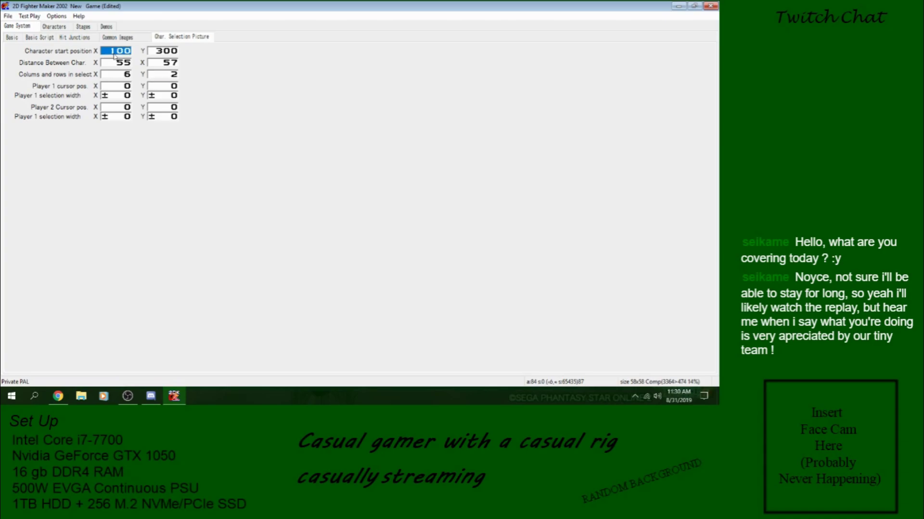
pyautogui.click(159, 54)
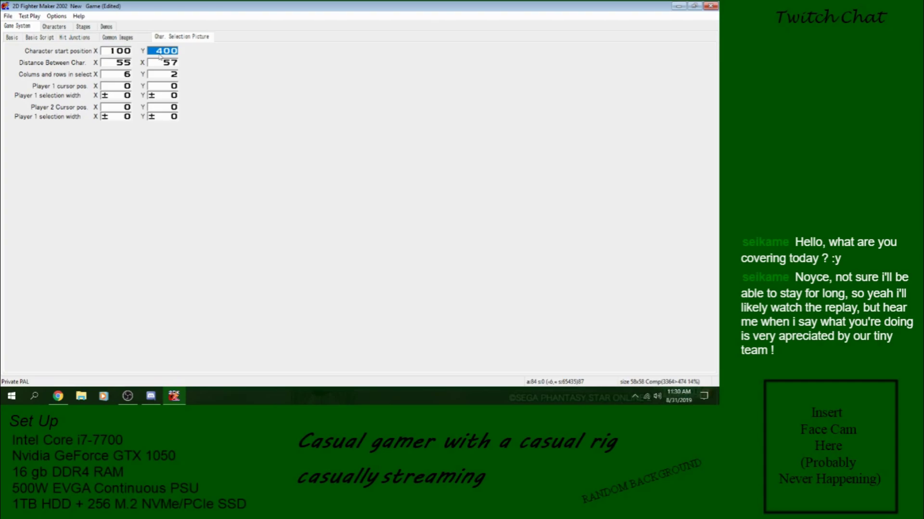
pyautogui.write('2')
pyautogui.click(9, 16)
pyautogui.click(19, 50)
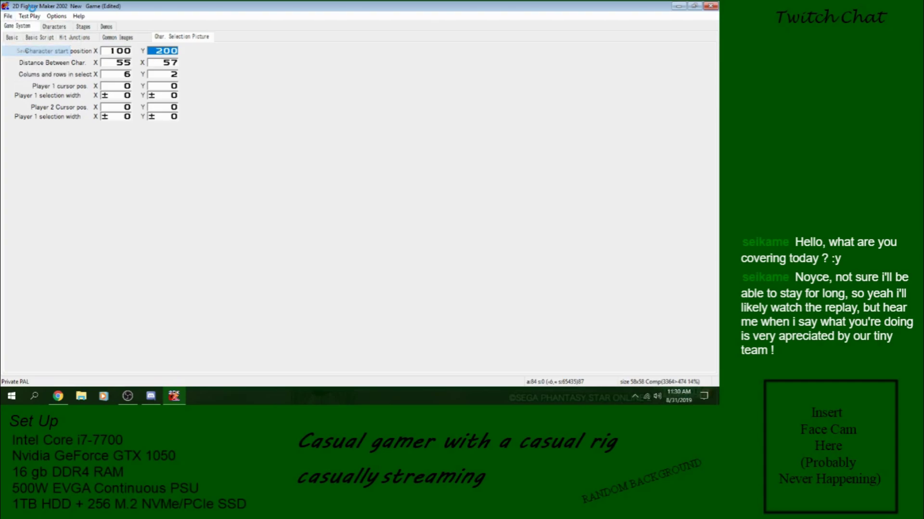
# Step: Test-play to view the 6-by-2 select grid, then set character start Y to 400
pyautogui.click(29, 16)
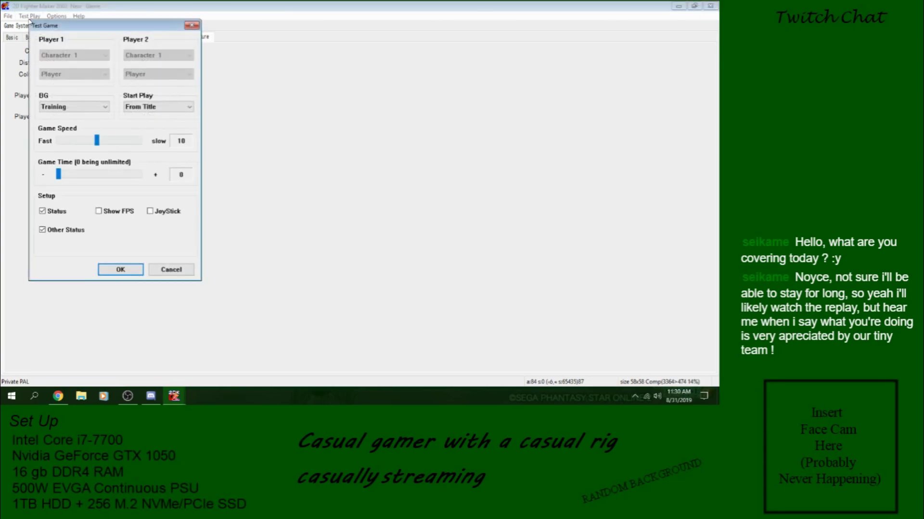
pyautogui.click(120, 265)
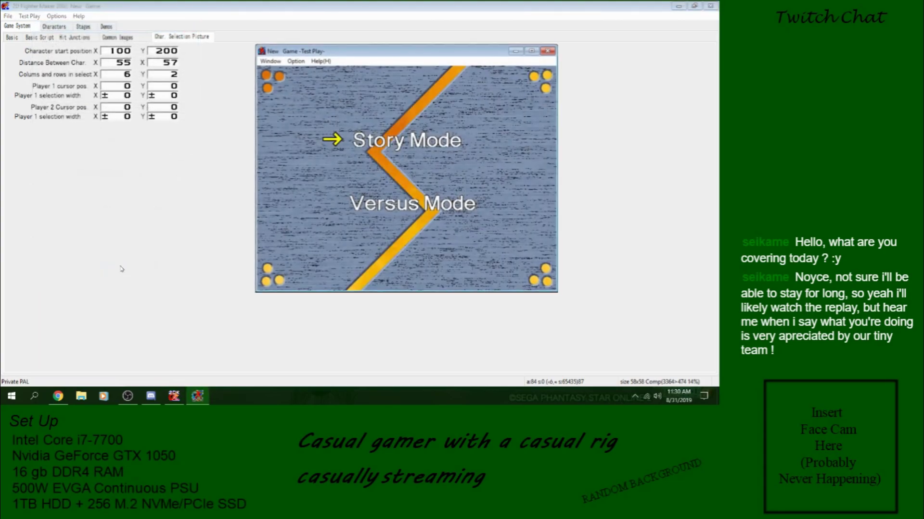
pyautogui.press('z')
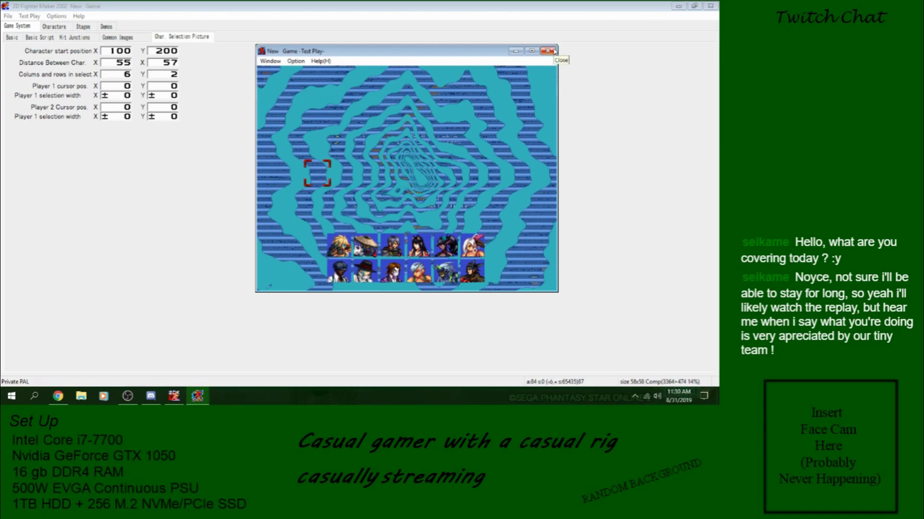
pyautogui.click(554, 50)
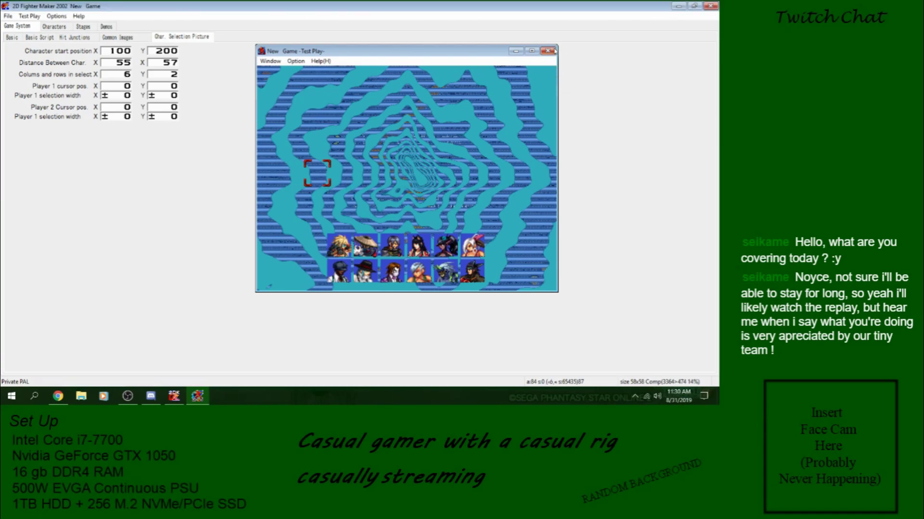
pyautogui.doubleClick(160, 53)
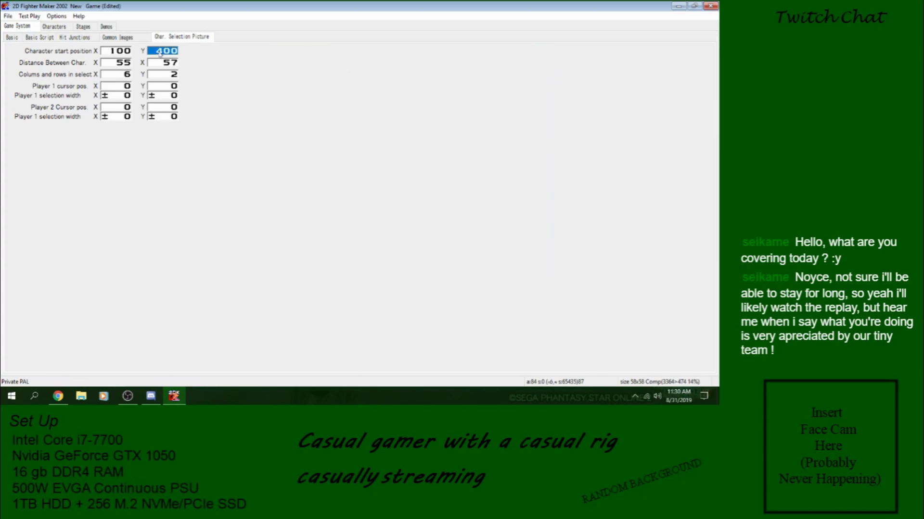
# Step: Set the grid start X to 130, save, and preview character select in Versus Mode test play
pyautogui.click(120, 51)
pyautogui.scroll(3, 121, 55)
pyautogui.click(8, 16)
pyautogui.click(20, 51)
pyautogui.click(29, 16)
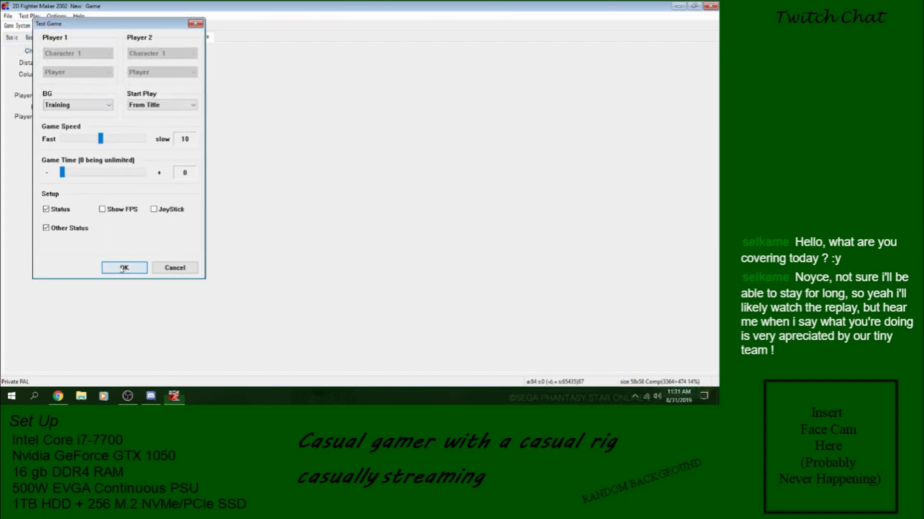
pyautogui.click(121, 267)
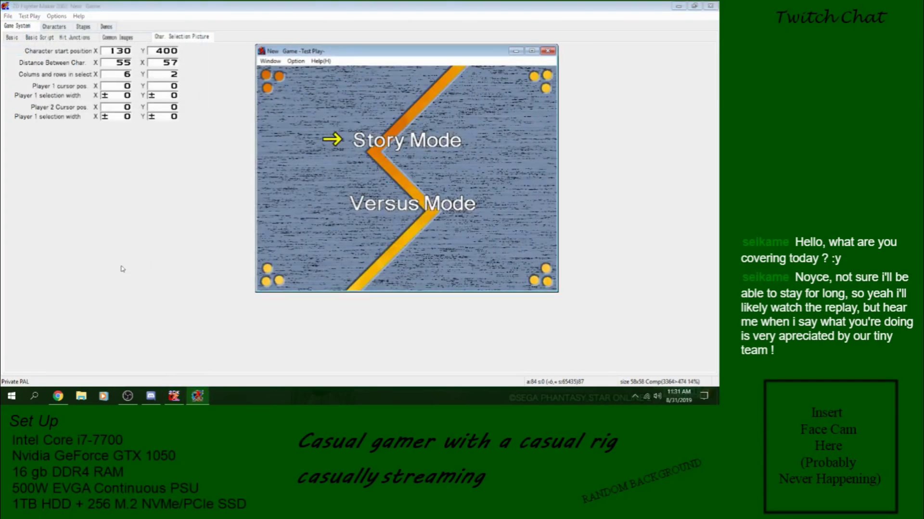
pyautogui.press('Down')
pyautogui.press('z')
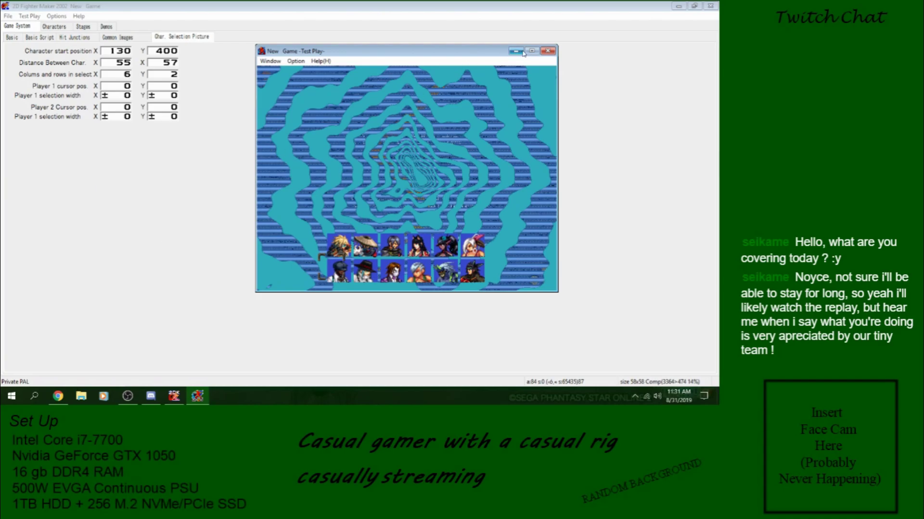
pyautogui.click(548, 51)
# Step: Change grid start Y to 380 and X to 160, save, and test-play the character select
pyautogui.click(166, 50)
pyautogui.write('380')
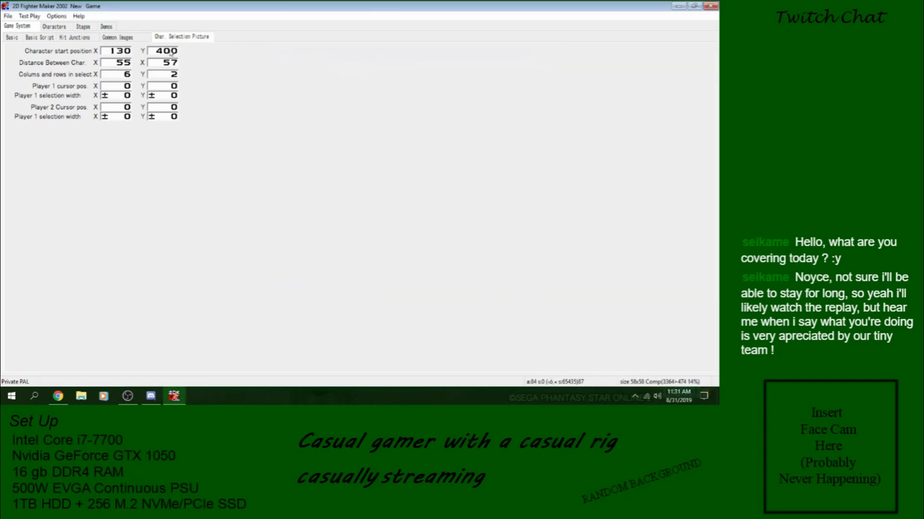
pyautogui.tripleClick(119, 52)
pyautogui.click(8, 16)
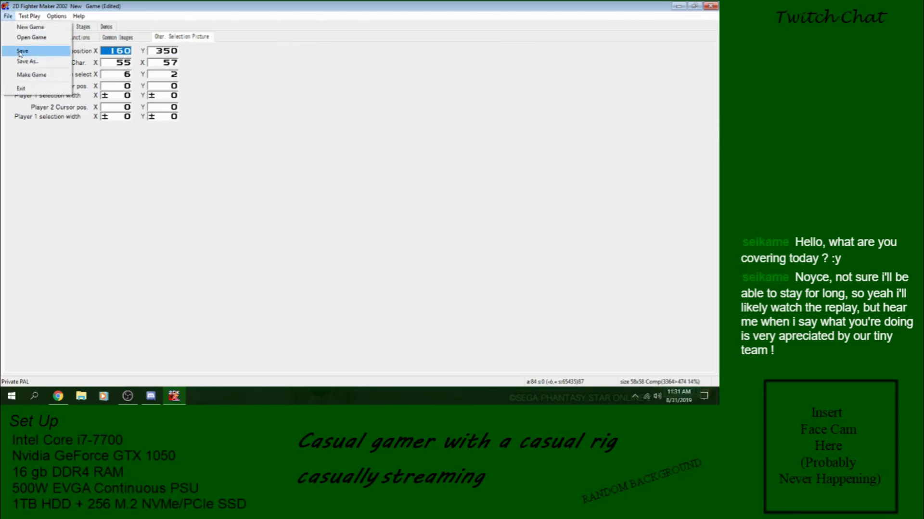
pyautogui.click(21, 50)
pyautogui.click(32, 16)
pyautogui.click(114, 271)
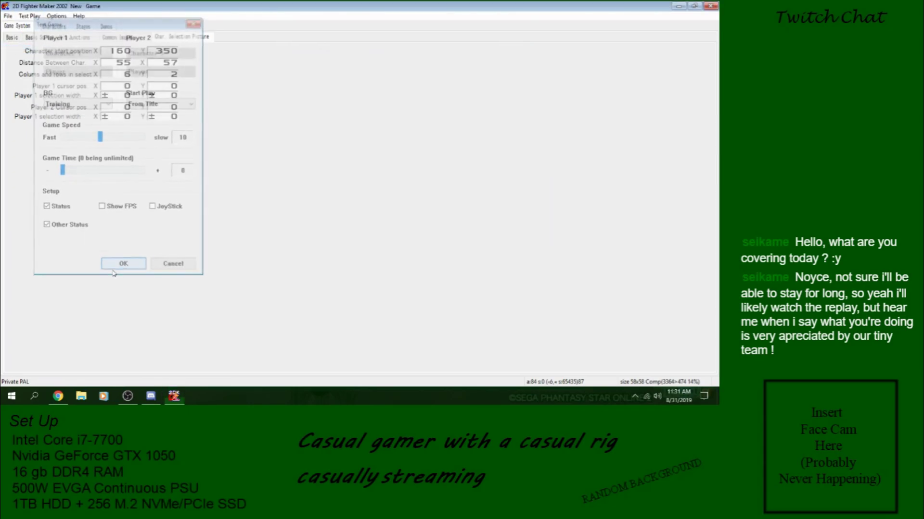
pyautogui.press('z')
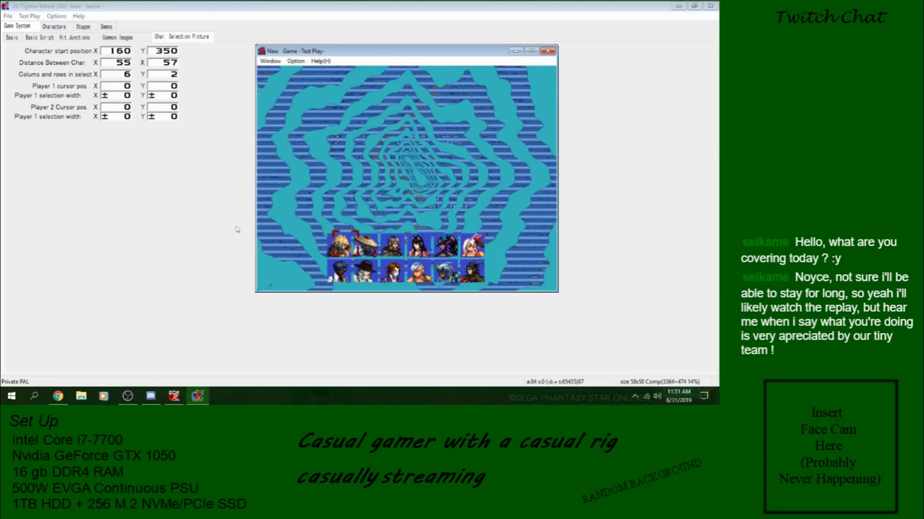
pyautogui.click(548, 51)
# Step: Set the grid start position Y to 360
pyautogui.click(171, 53)
pyautogui.press('BackSpace')
pyautogui.write('6')
pyautogui.press('Return')
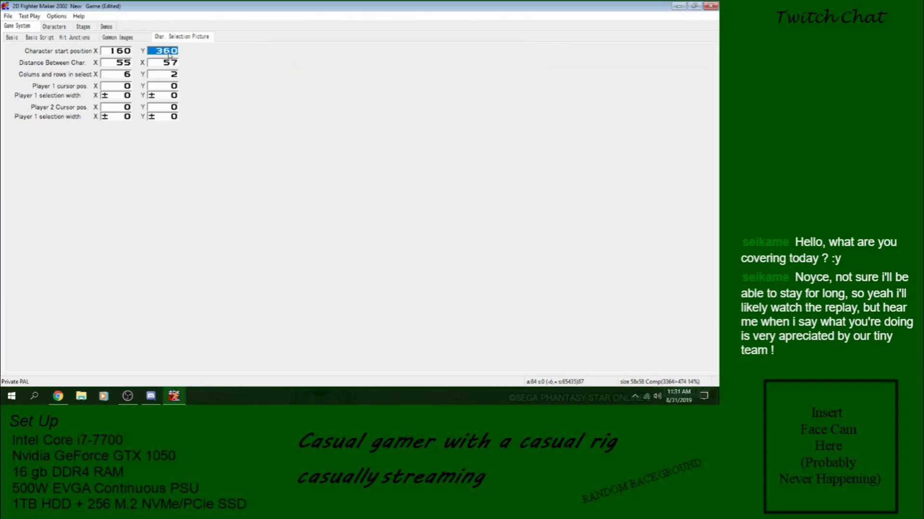
# Step: Lower the grid start X to 140, save, and test-play the character select
pyautogui.rightClick(122, 52)
pyautogui.scroll(-1, 122, 53)
pyautogui.click(7, 15)
pyautogui.click(21, 50)
pyautogui.click(32, 17)
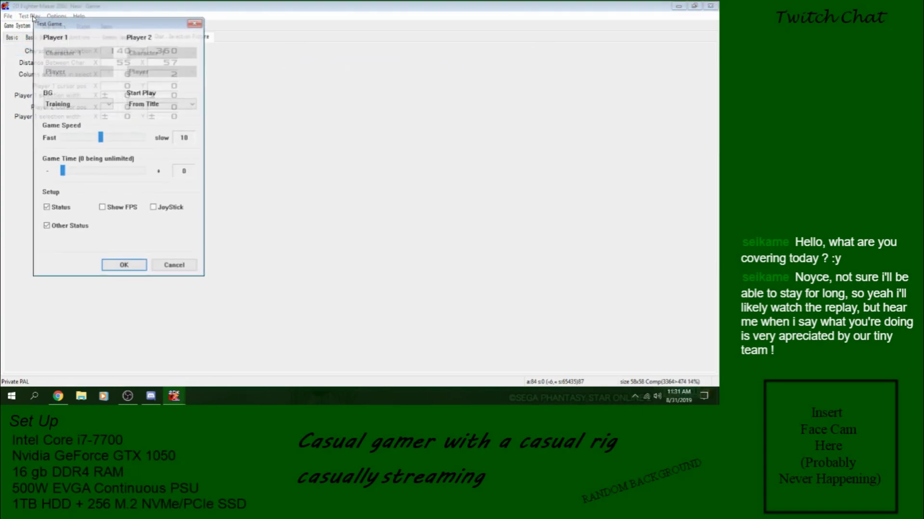
pyautogui.click(112, 268)
pyautogui.press('Down')
pyautogui.press('Return')
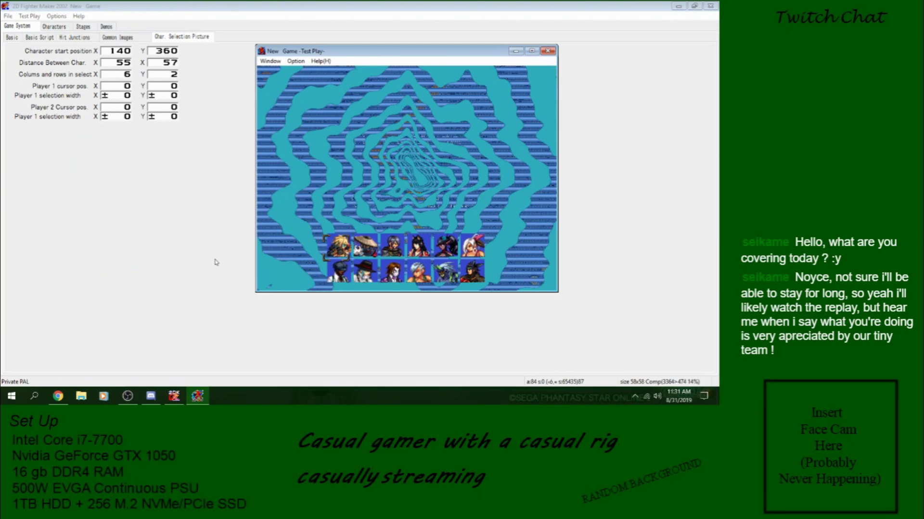
pyautogui.click(547, 50)
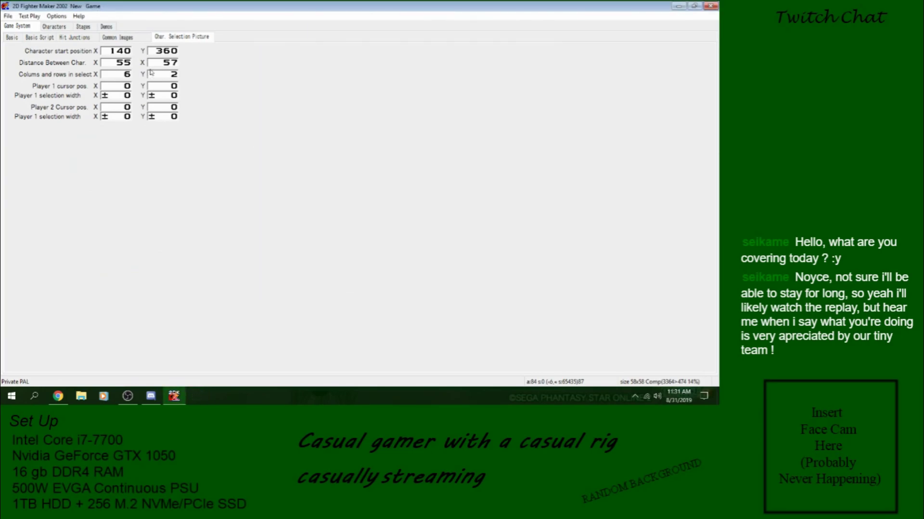
# Step: Adjust the grid start X to 150, save, and test-play the character select again
pyautogui.scroll(1, 123, 54)
pyautogui.scroll(-1, 168, 52)
pyautogui.click(8, 15)
pyautogui.click(20, 51)
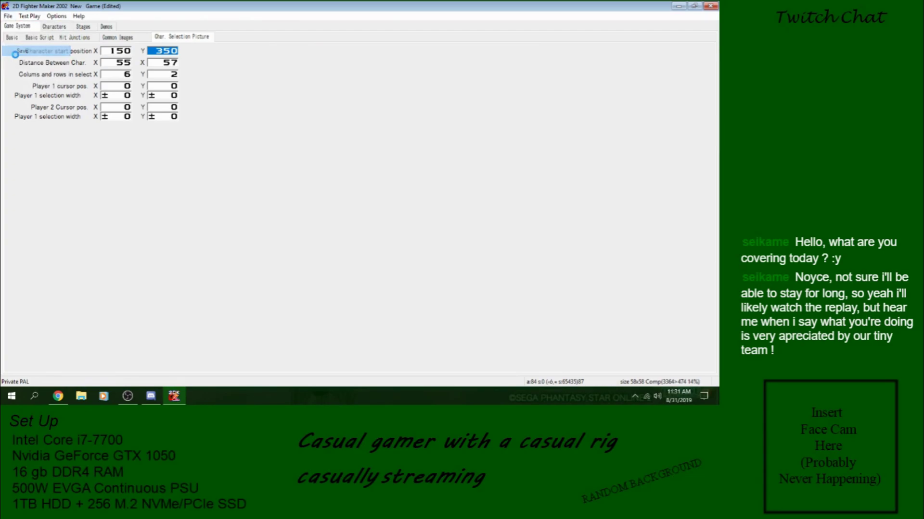
pyautogui.click(29, 16)
pyautogui.click(121, 268)
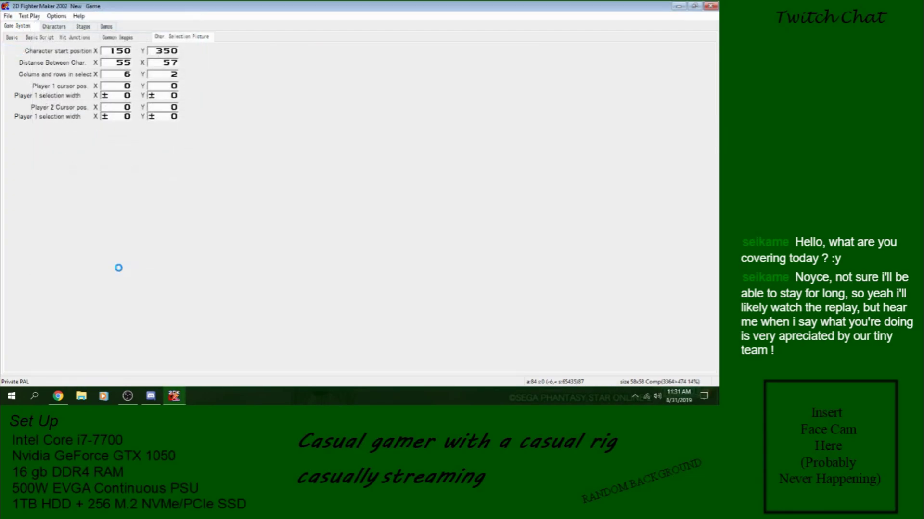
pyautogui.press('Down')
pyautogui.press('z')
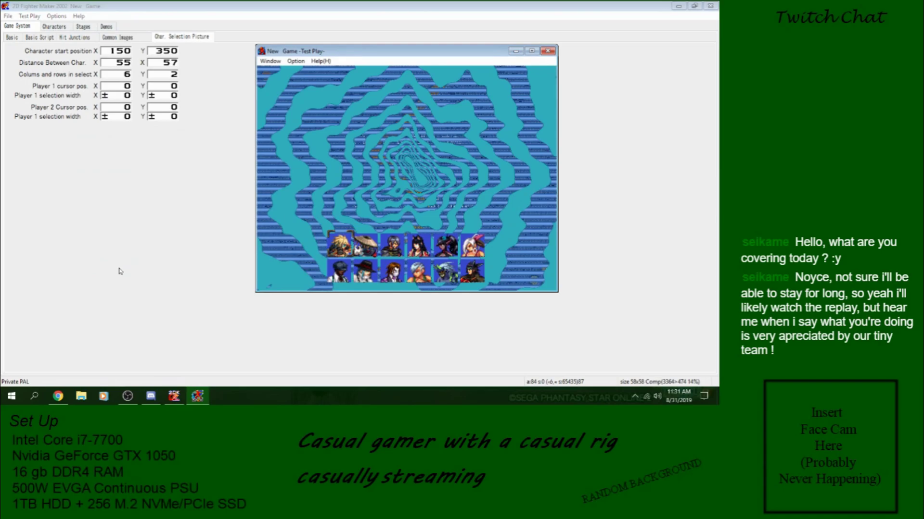
pyautogui.click(548, 51)
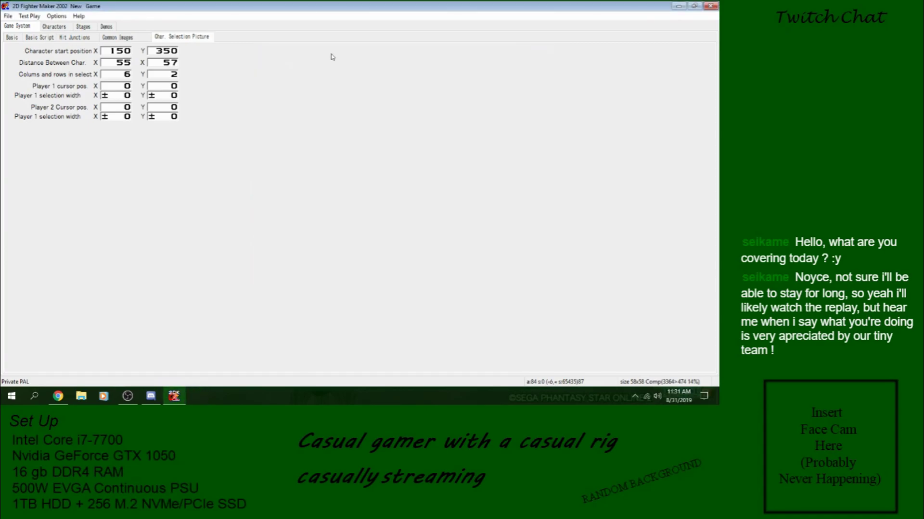
# Step: Set the grid start position to 146 by 354 and save the project
pyautogui.moveTo(129, 52); pyautogui.dragTo(127, 50)
pyautogui.scroll(-1, 128, 52)
pyautogui.moveTo(175, 50); pyautogui.dragTo(176, 51)
pyautogui.click(7, 17)
pyautogui.click(19, 51)
# Step: Test-play the character select, moving the cursor across both portrait rows
pyautogui.click(29, 16)
pyautogui.click(119, 265)
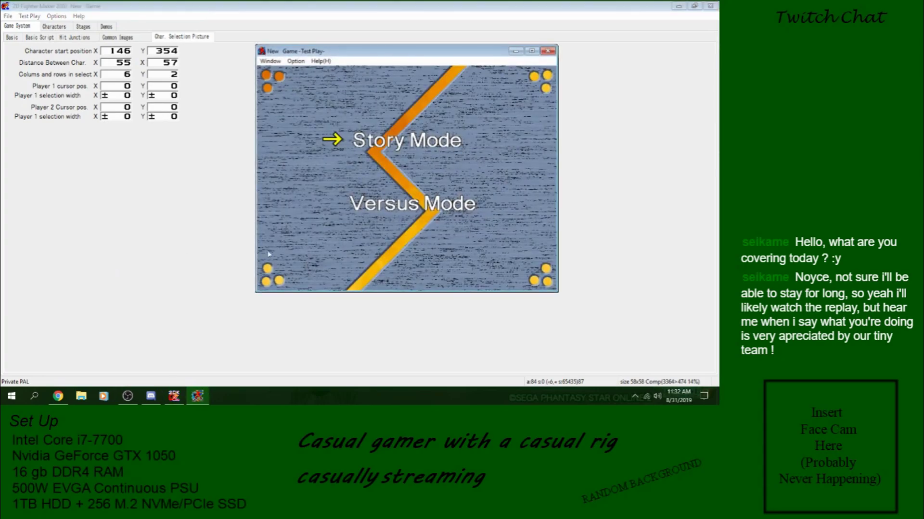
pyautogui.press('z')
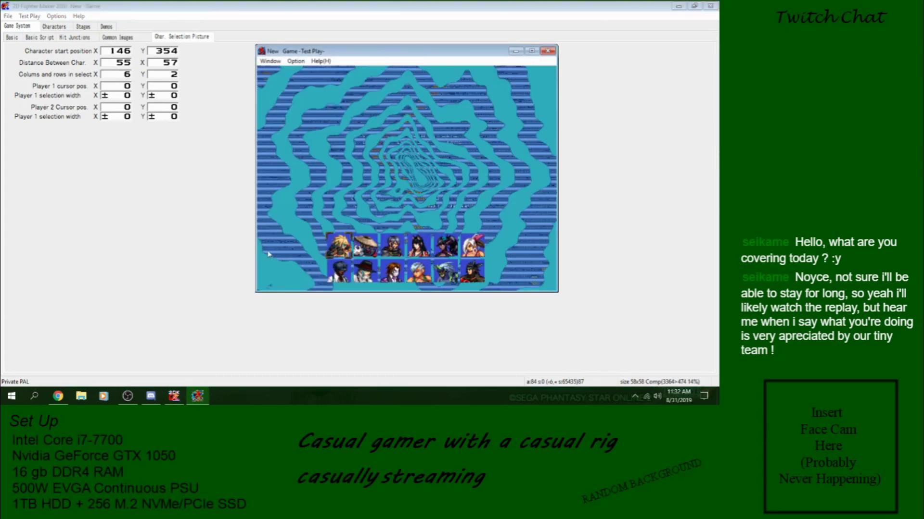
pyautogui.press('Right')
pyautogui.press('Right')
pyautogui.press('Right')
pyautogui.press('Right')
pyautogui.press('Left')
pyautogui.press('Left')
pyautogui.press('Left')
pyautogui.press('Left')
pyautogui.press('Left')
pyautogui.press('Right')
pyautogui.press('Right')
pyautogui.press('Right')
pyautogui.press('Right')
pyautogui.press('Right')
pyautogui.press('Left')
pyautogui.press('Left')
pyautogui.press('Left')
pyautogui.press('Left')
pyautogui.press('Left')
pyautogui.press('Left')
pyautogui.press('Right')
pyautogui.press('Right')
pyautogui.press('Down')
pyautogui.press('Left')
pyautogui.press('Right')
pyautogui.press('Right')
pyautogui.press('Right')
pyautogui.press('Right')
pyautogui.press('Right')
pyautogui.press('Left')
pyautogui.press('Left')
pyautogui.press('Left')
pyautogui.press('Left')
pyautogui.press('Left')
pyautogui.press('Up')
pyautogui.click(548, 51)
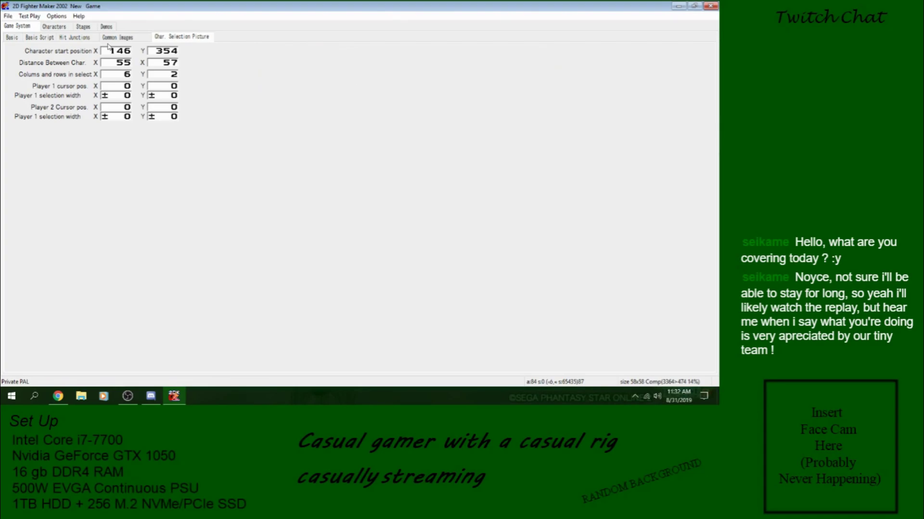
# Step: Widen the horizontal portrait spacing to 60, save, and test-play the character select
pyautogui.click(28, 17)
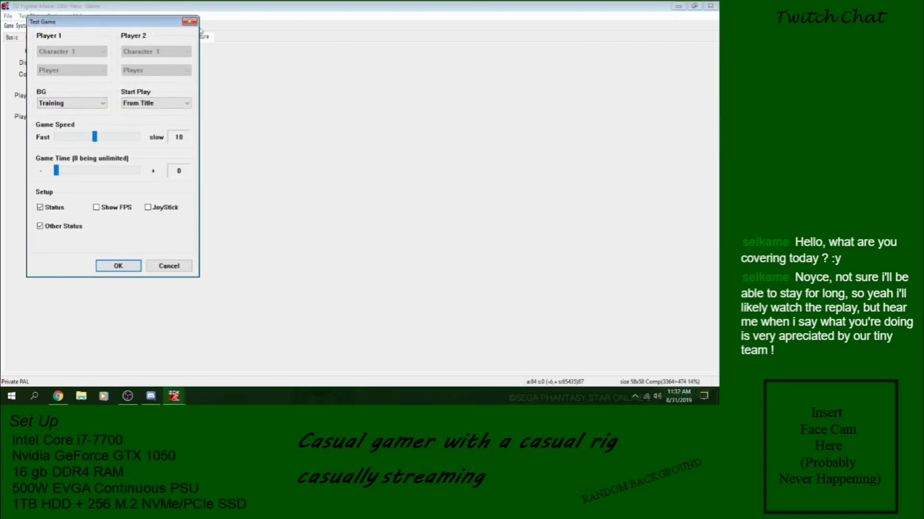
pyautogui.click(190, 22)
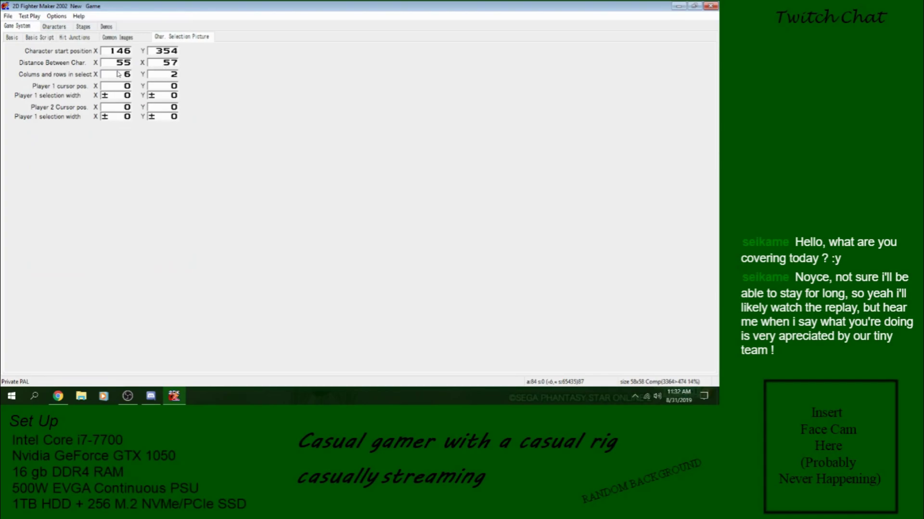
pyautogui.moveTo(128, 65); pyautogui.dragTo(128, 64)
pyautogui.scroll(1, 129, 67)
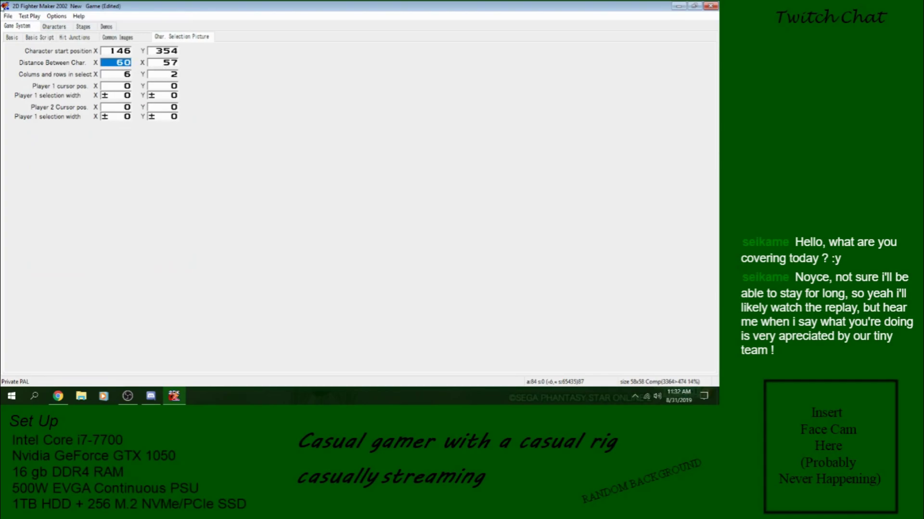
pyautogui.click(7, 16)
pyautogui.click(22, 50)
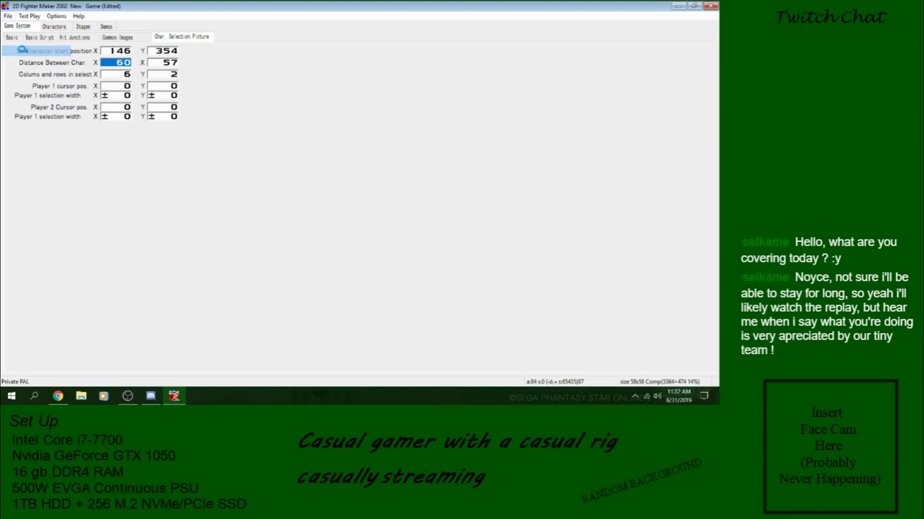
pyautogui.click(29, 16)
pyautogui.click(127, 265)
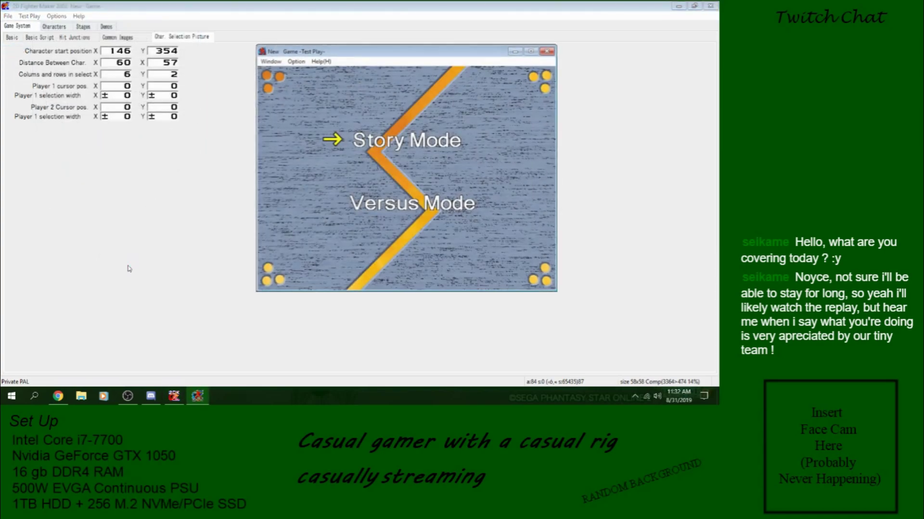
pyautogui.press('Down')
pyautogui.press('z')
pyautogui.press('Right')
pyautogui.press('Right')
pyautogui.press('Right')
pyautogui.press('Right')
pyautogui.press('Right')
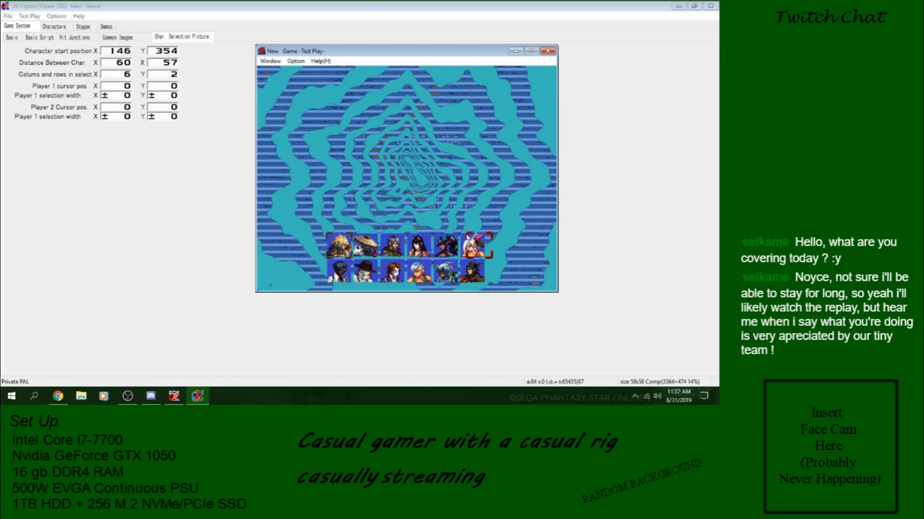
pyautogui.click(547, 51)
# Step: Reduce the horizontal portrait spacing back to 57, save, and start a test play
pyautogui.rightClick(129, 63)
pyautogui.rightClick(129, 63)
pyautogui.rightClick(129, 63)
pyautogui.click(8, 17)
pyautogui.click(23, 50)
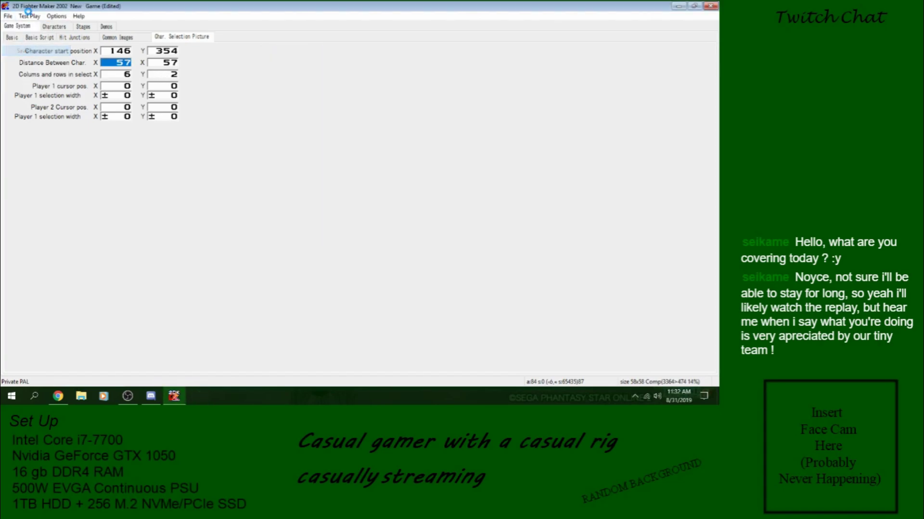
pyautogui.click(29, 16)
pyautogui.click(113, 267)
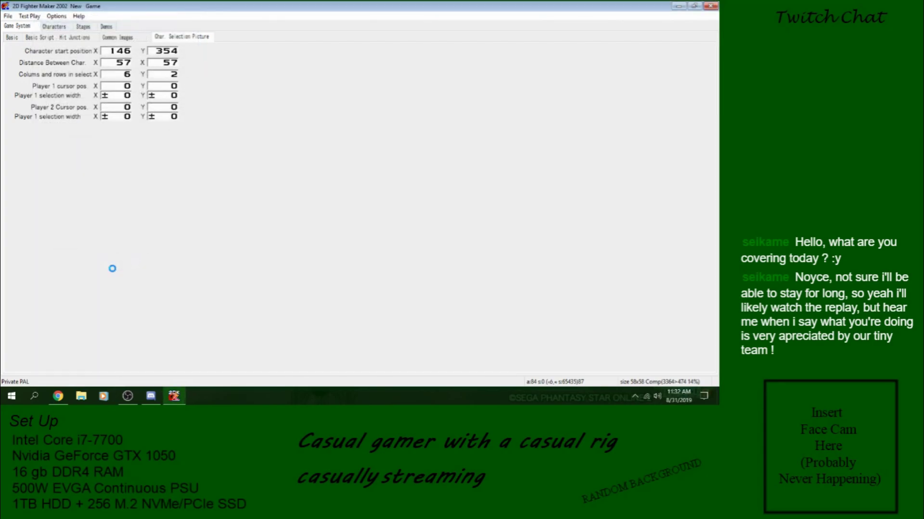
# Step: Move the select cursor around both rows of the portrait grid in character select
pyautogui.press('Down')
pyautogui.press('z')
pyautogui.press('Right')
pyautogui.press('Right')
pyautogui.press('Right')
pyautogui.press('Right')
pyautogui.press('Left')
pyautogui.press('Left')
pyautogui.press('Left')
pyautogui.press('Left')
pyautogui.press('Right')
pyautogui.press('Right')
pyautogui.press('Right')
pyautogui.press('Right')
pyautogui.press('Left')
pyautogui.press('Left')
pyautogui.press('Left')
pyautogui.press('Left')
pyautogui.press('Left')
pyautogui.press('Down')
pyautogui.press('Right')
pyautogui.press('Right')
pyautogui.press('Right')
pyautogui.press('Right')
pyautogui.press('Right')
pyautogui.press('Up')
pyautogui.press('Left')
pyautogui.press('Left')
pyautogui.press('Left')
pyautogui.press('Left')
pyautogui.press('Left')
pyautogui.press('Down')
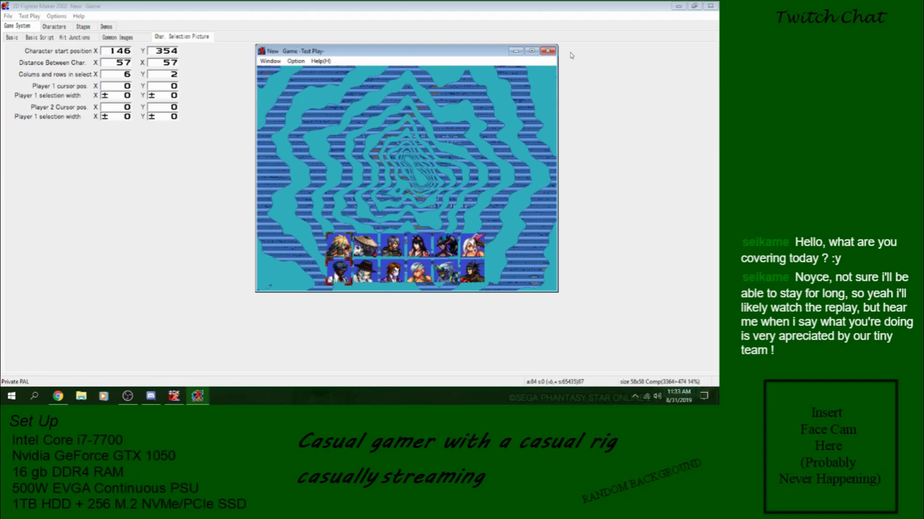
pyautogui.click(548, 51)
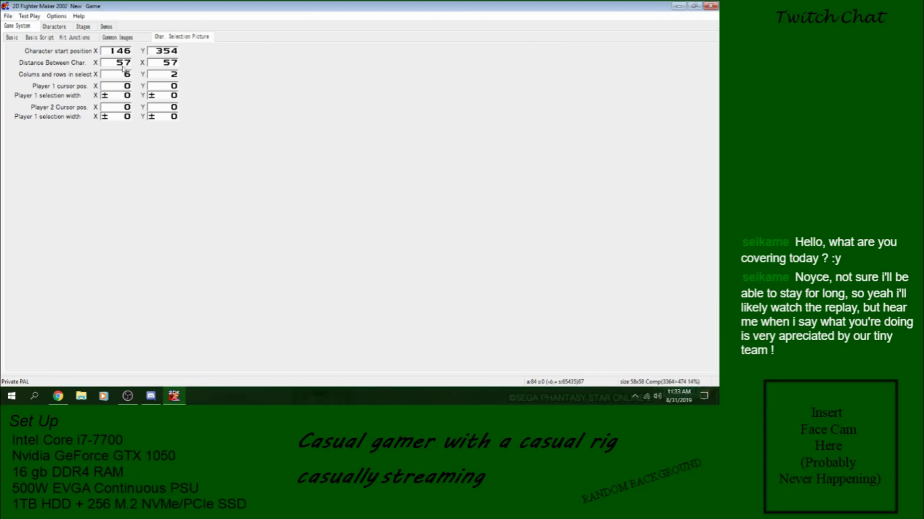
# Step: Set the horizontal portrait spacing to 67, save, and test-play the top row
pyautogui.click(8, 16)
pyautogui.click(22, 51)
pyautogui.click(120, 64)
pyautogui.click(8, 16)
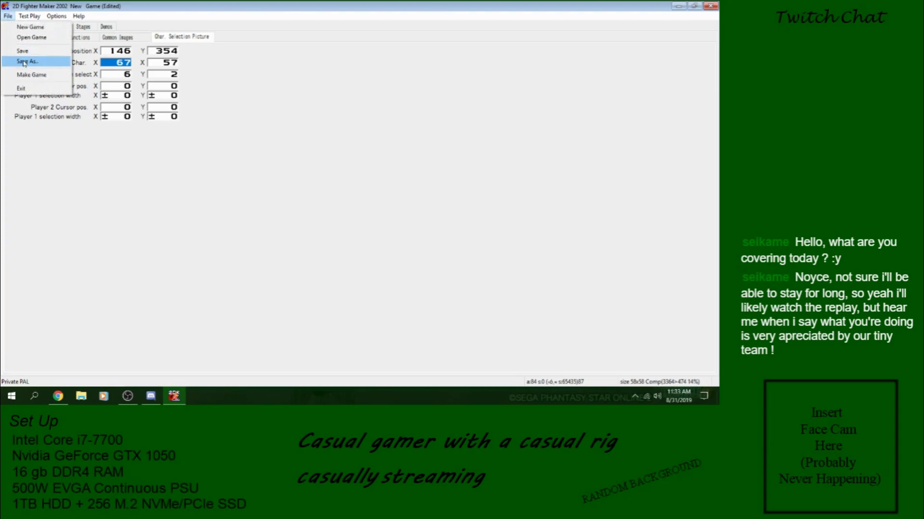
pyautogui.click(23, 51)
pyautogui.click(29, 16)
pyautogui.click(29, 25)
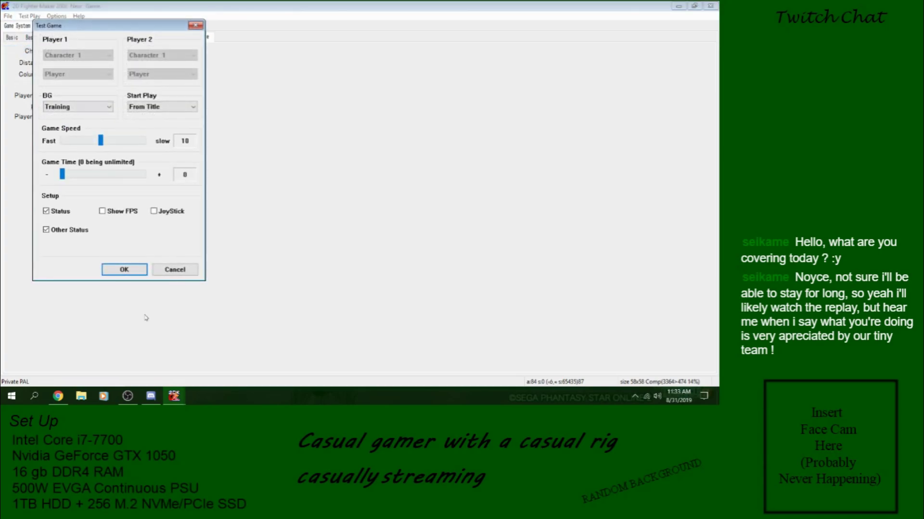
pyautogui.click(124, 270)
pyautogui.press('Down')
pyautogui.press('z')
pyautogui.press('Right')
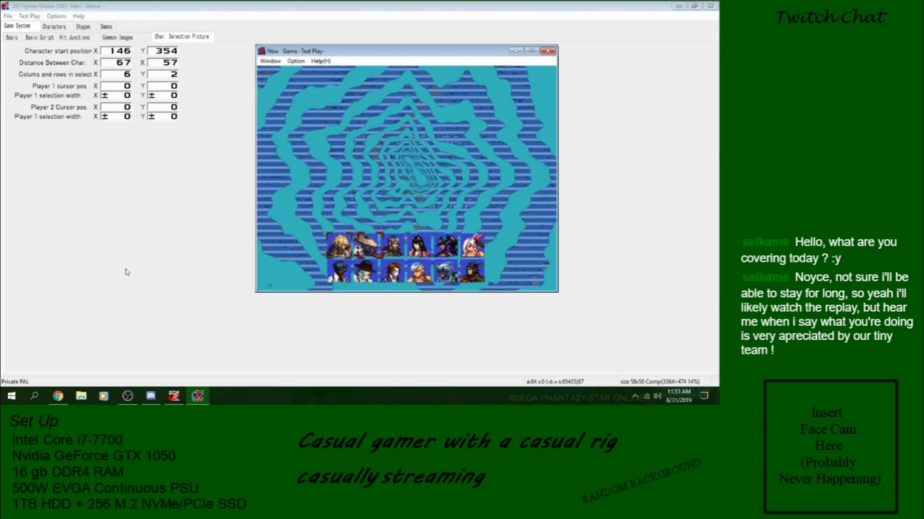
pyautogui.press('Right')
pyautogui.press('Right')
pyautogui.press('Right')
pyautogui.press('Right')
pyautogui.press('Right')
# Step: Return the horizontal portrait spacing to 57 and save the project
pyautogui.click(547, 51)
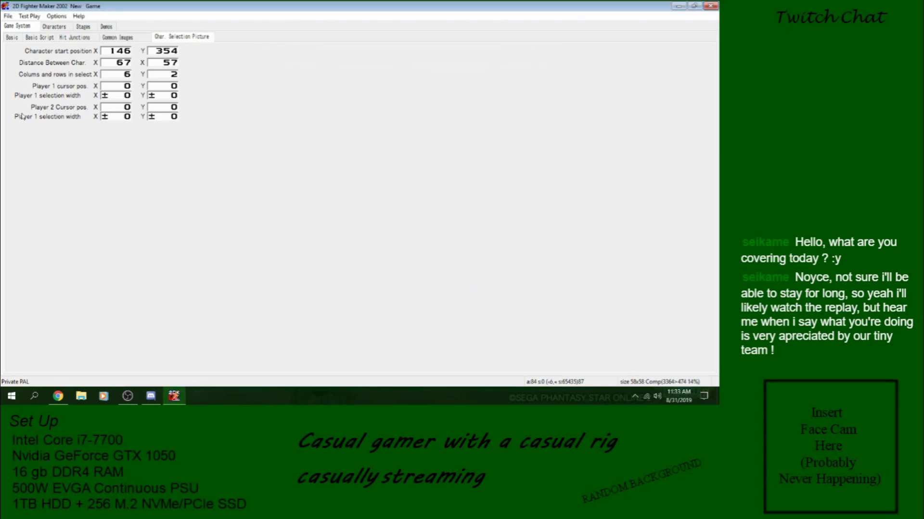
pyautogui.rightClick(118, 65)
pyautogui.click(8, 17)
pyautogui.click(15, 51)
# Step: Enter 100 as Player 2's cursor X position and save the project
pyautogui.click(115, 107)
pyautogui.write('100')
pyautogui.press('Return')
pyautogui.click(8, 16)
pyautogui.click(32, 51)
# Step: Test-play the character select, moving the cursor across both portrait rows
pyautogui.click(29, 16)
pyautogui.click(34, 24)
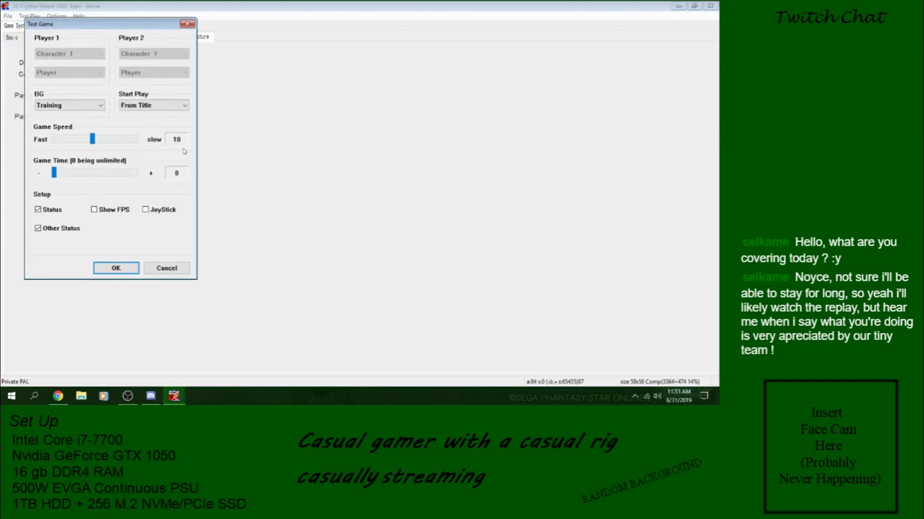
pyautogui.click(124, 269)
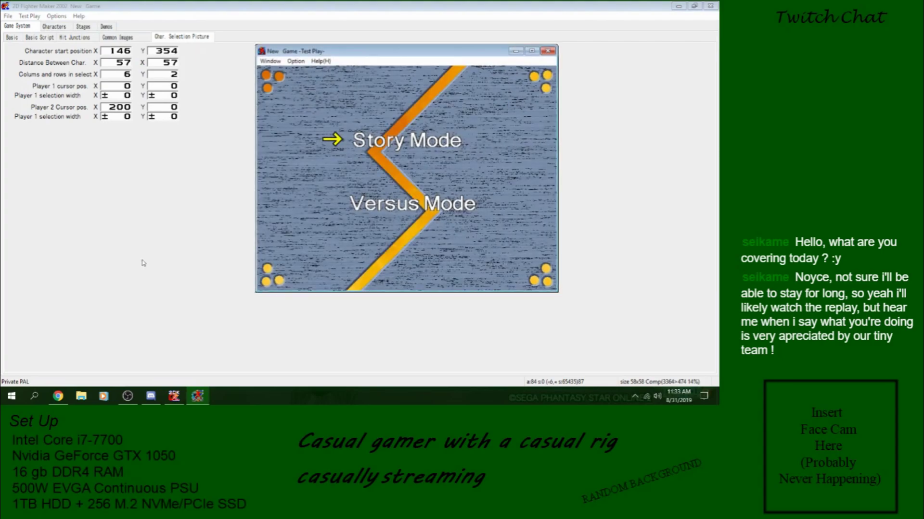
pyautogui.press('Down')
pyautogui.press('z')
pyautogui.press('Right')
pyautogui.press('Right')
pyautogui.press('Right')
pyautogui.press('Right')
pyautogui.press('Right')
pyautogui.press('Down')
pyautogui.press('Left')
pyautogui.press('Left')
pyautogui.press('Left')
pyautogui.press('Left')
pyautogui.press('Left')
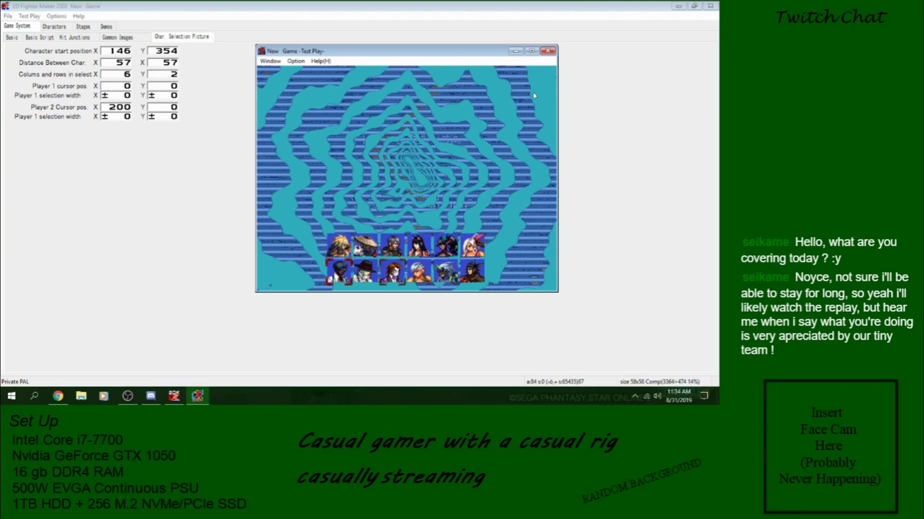
pyautogui.click(548, 51)
# Step: Set Player 2's cursor X position to 0 and save the game
pyautogui.click(111, 110)
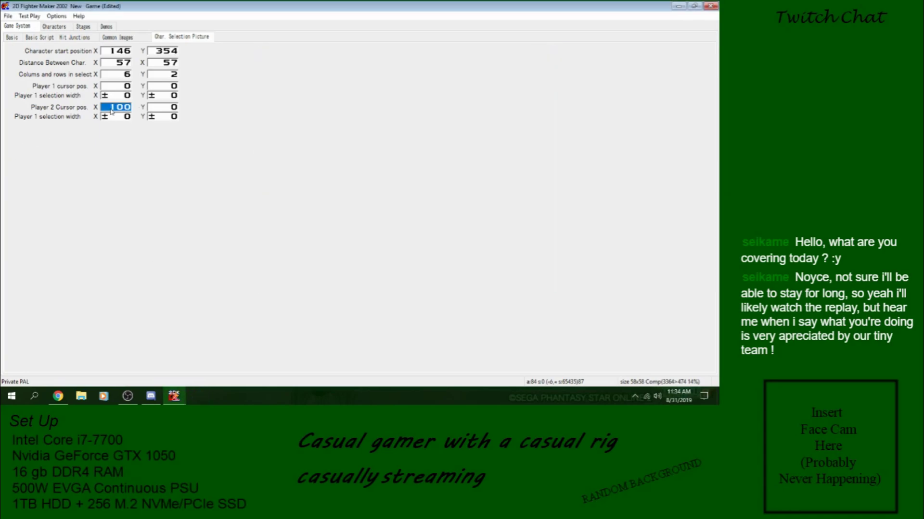
pyautogui.click(9, 16)
pyautogui.click(22, 50)
# Step: In Basic Script, step through the cursor scripts from 1P Vs Cursor to the 2P after-input cursor
pyautogui.click(42, 38)
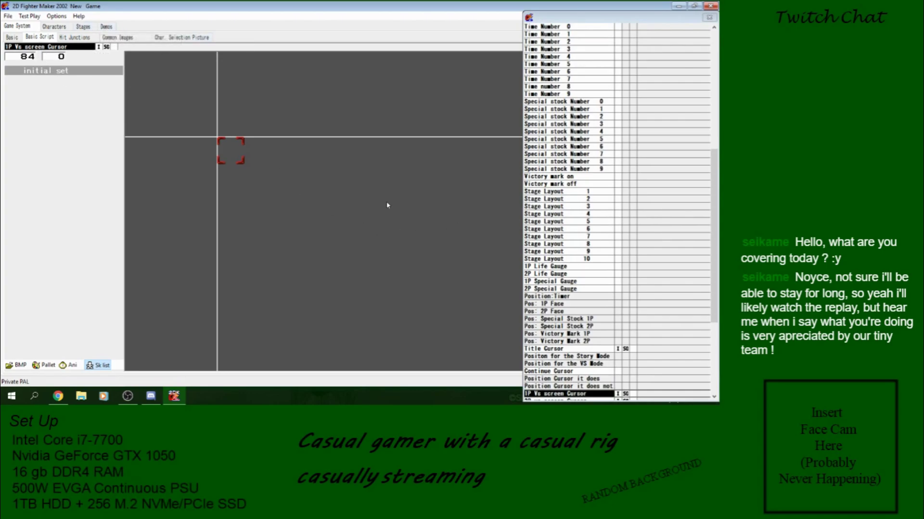
pyautogui.click(617, 300)
pyautogui.scroll(-6, 602, 288)
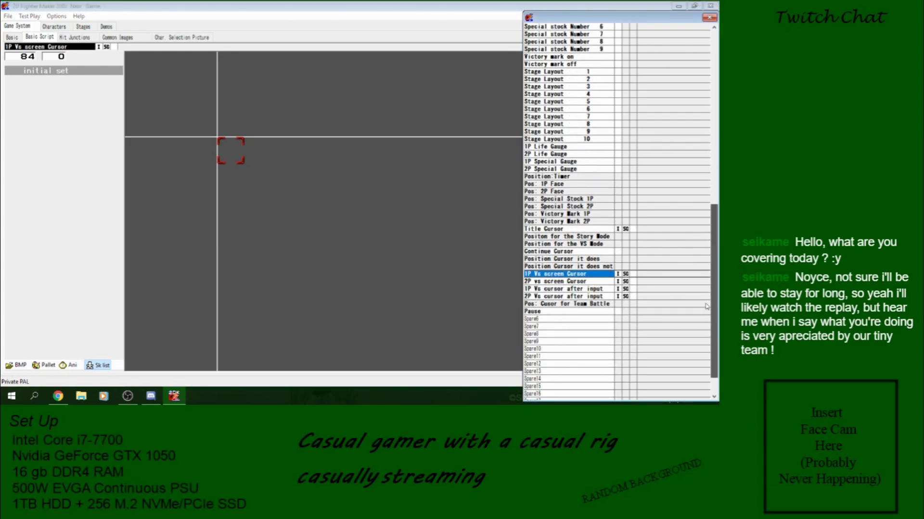
pyautogui.click(618, 214)
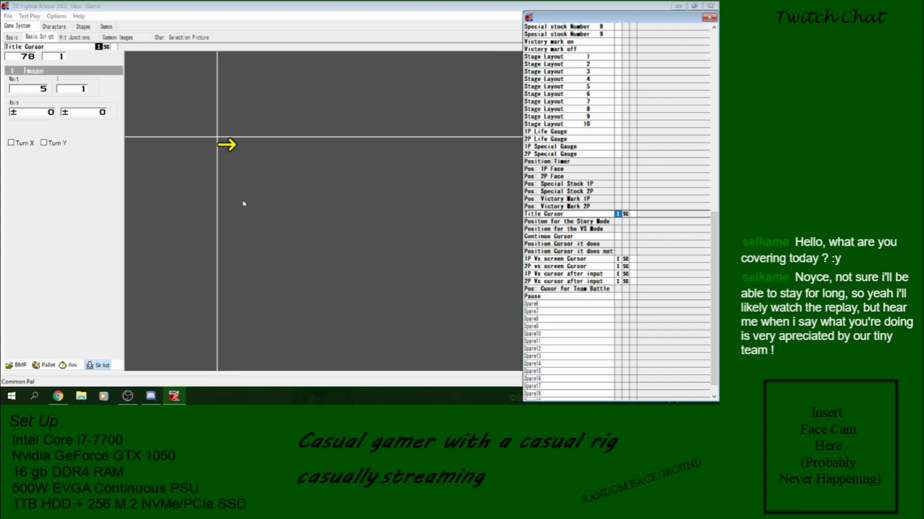
pyautogui.click(618, 266)
pyautogui.click(617, 274)
pyautogui.click(618, 281)
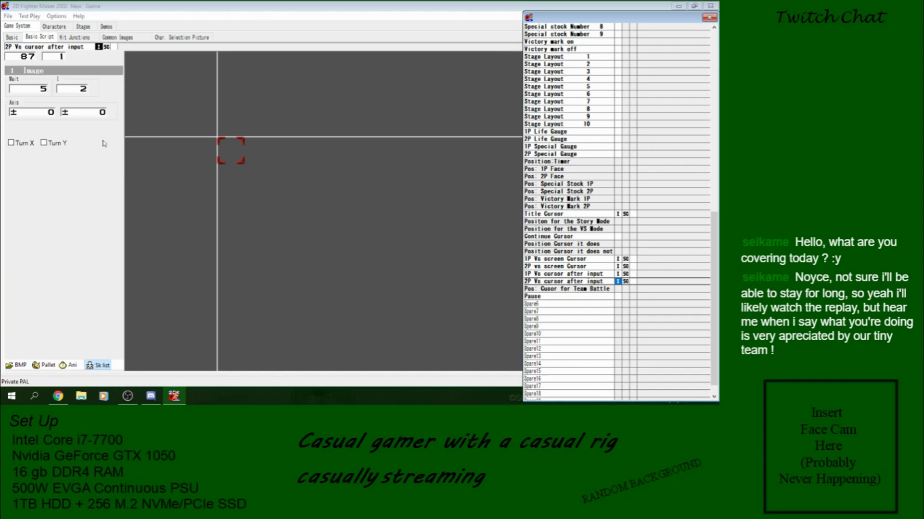
# Step: Try different Axis X offsets for the 2P after-input cursor bracket, then reset X to 0
pyautogui.click(42, 114)
pyautogui.click(43, 114)
pyautogui.click(42, 113)
pyautogui.click(42, 113)
pyautogui.rightClick(42, 114)
pyautogui.rightClick(43, 114)
pyautogui.rightClick(42, 114)
pyautogui.rightClick(42, 114)
pyautogui.rightClick(42, 114)
pyautogui.rightClick(43, 114)
pyautogui.rightClick(43, 114)
pyautogui.moveTo(208, 168); pyautogui.dragTo(208, 159)
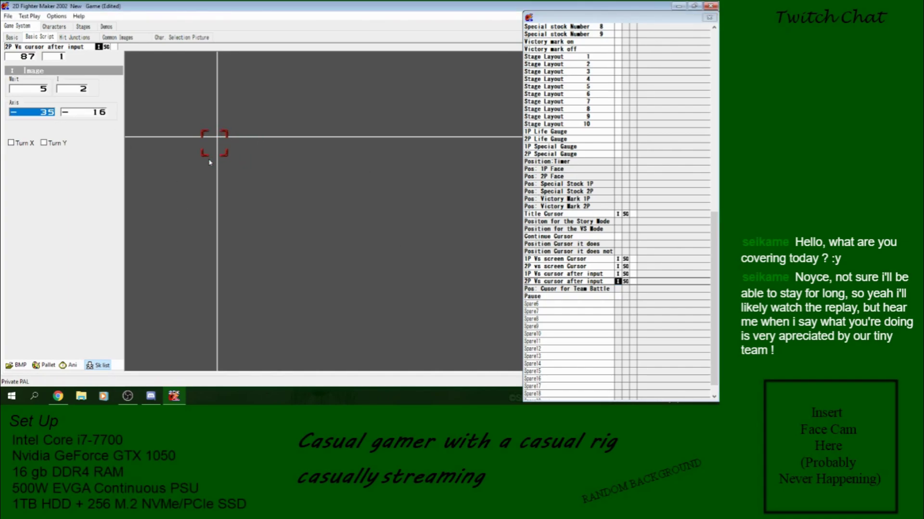
pyautogui.rightClick(43, 116)
pyautogui.rightClick(44, 116)
pyautogui.click(44, 115)
pyautogui.write('4')
pyautogui.click(51, 117)
pyautogui.click(50, 117)
pyautogui.click(51, 117)
# Step: Return the bracket's Axis Y offset to 0 and go back to the 1P Vs screen Cursor script
pyautogui.rightClick(101, 115)
pyautogui.click(94, 116)
pyautogui.click(93, 115)
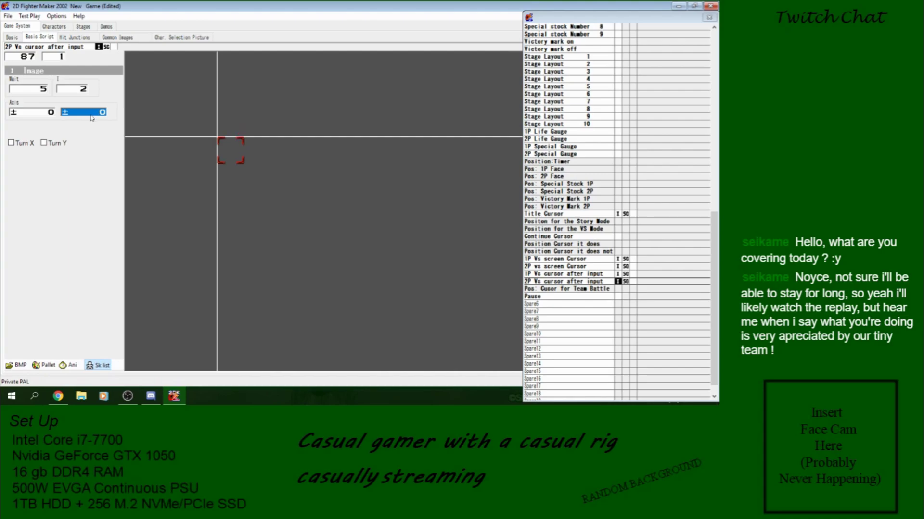
pyautogui.click(618, 276)
pyautogui.click(616, 268)
pyautogui.click(598, 260)
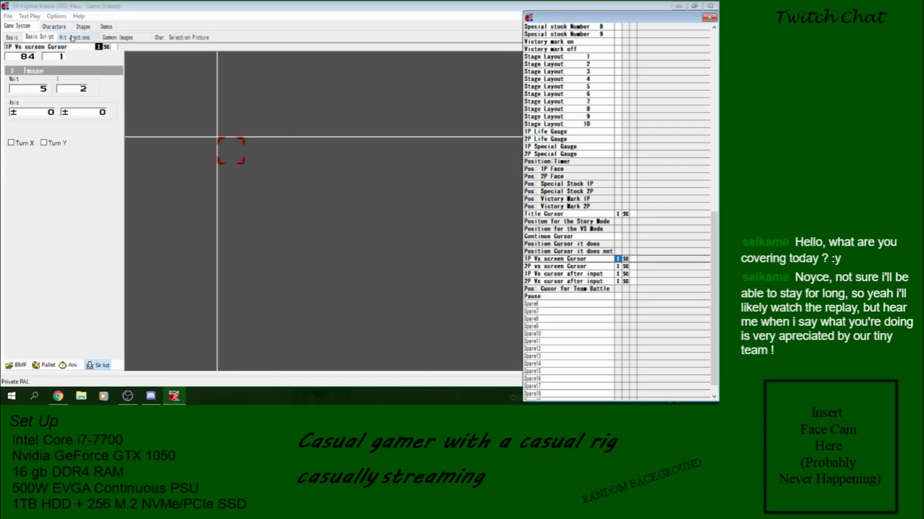
# Step: Save the game from the Character Selection settings
pyautogui.click(161, 38)
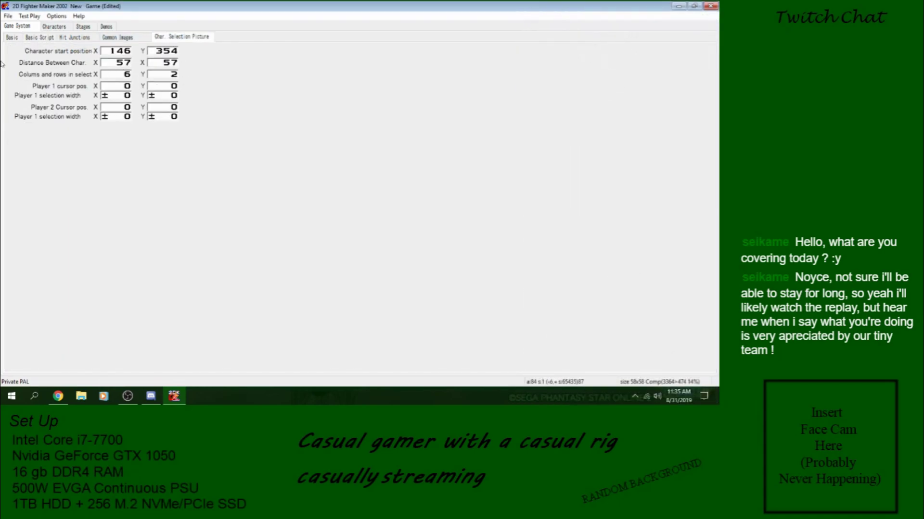
pyautogui.click(8, 17)
pyautogui.click(20, 50)
# Step: Review the Character Select demo's System Images and Character Grid layers and its image frame
pyautogui.click(106, 27)
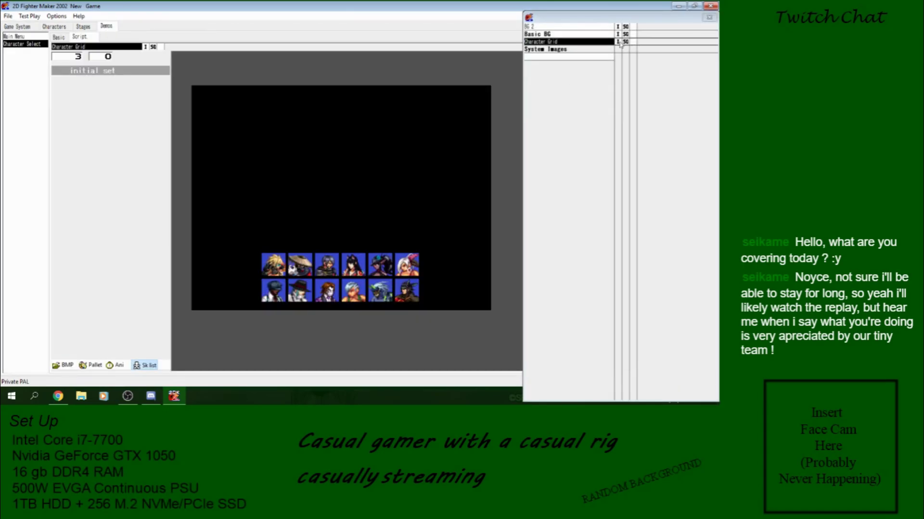
pyautogui.click(589, 51)
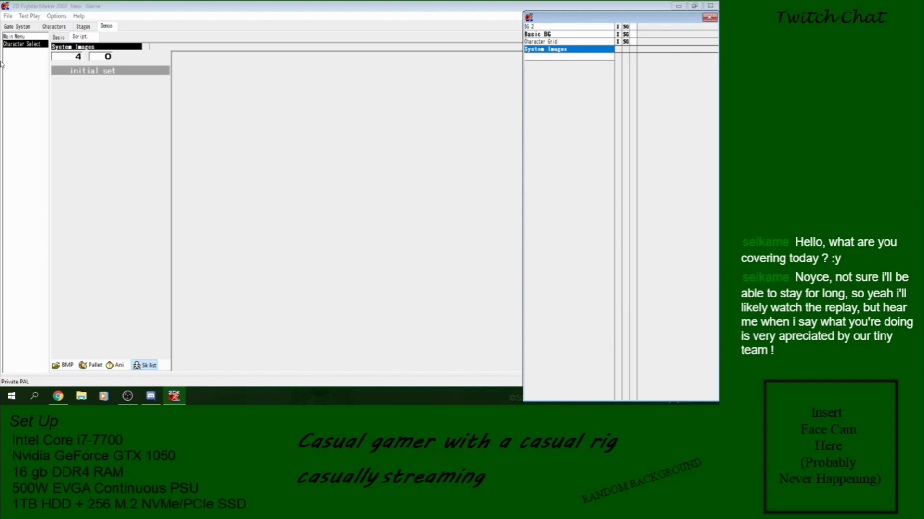
pyautogui.click(29, 28)
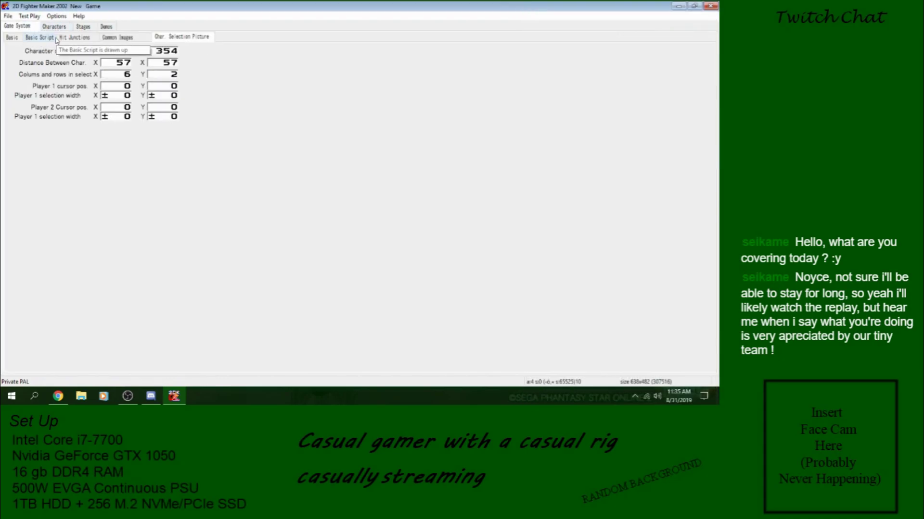
pyautogui.click(106, 26)
pyautogui.click(618, 42)
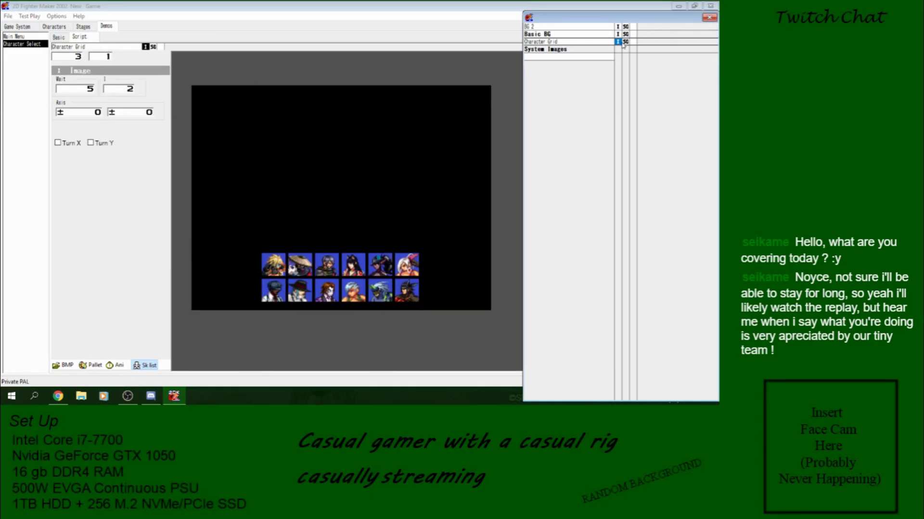
# Step: Review the Main Menu demo's Select, System Images and Basic BG layers and its basic settings
pyautogui.click(14, 37)
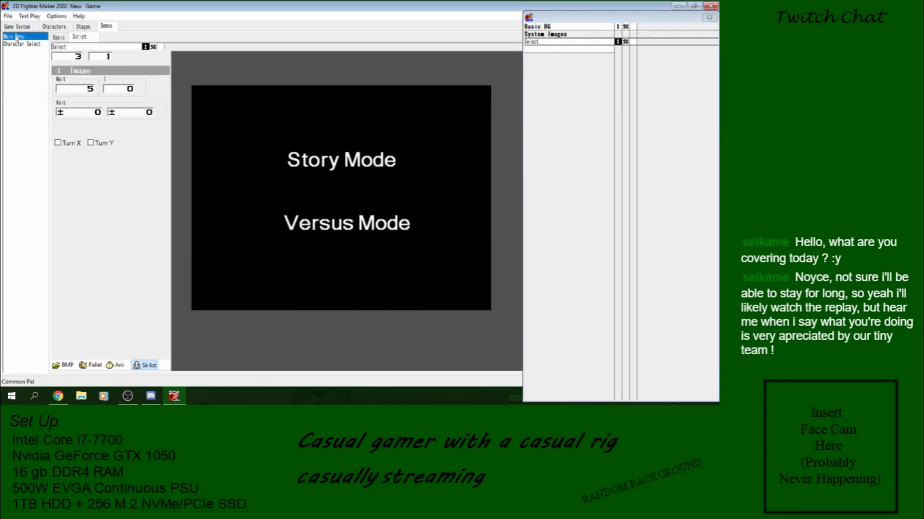
pyautogui.click(617, 42)
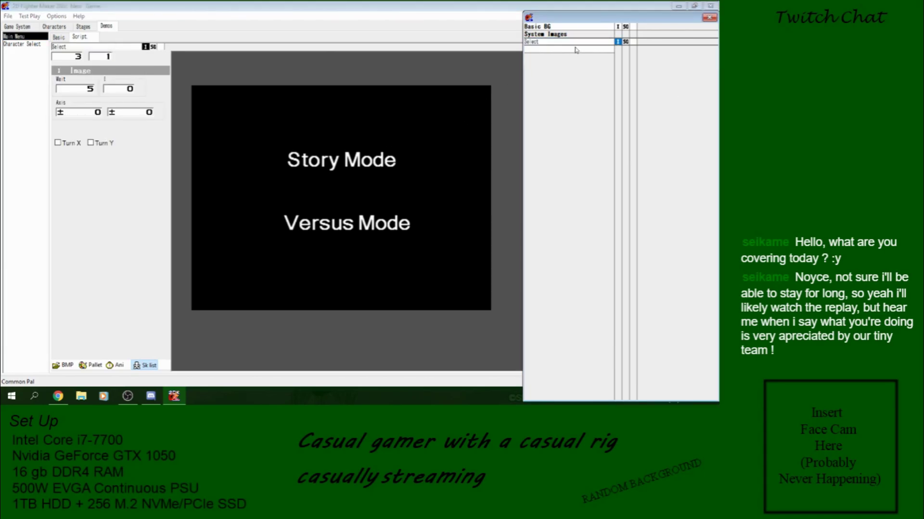
pyautogui.click(609, 43)
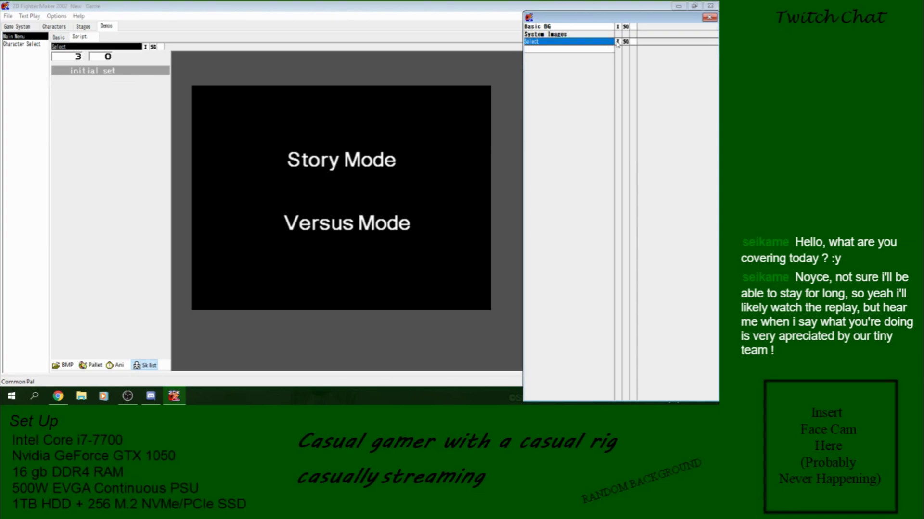
pyautogui.click(618, 42)
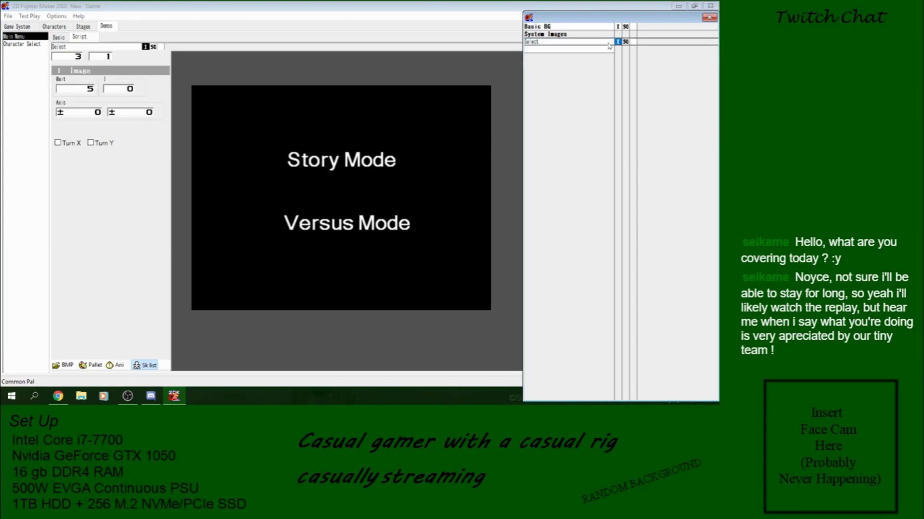
pyautogui.click(618, 28)
pyautogui.click(607, 35)
pyautogui.click(607, 27)
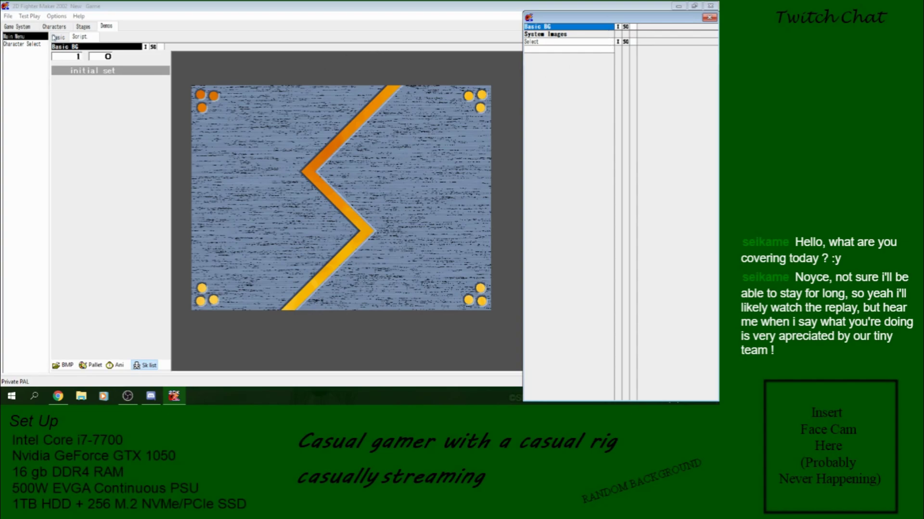
pyautogui.click(58, 37)
pyautogui.click(79, 37)
# Step: Move through the Characters tab to the Game System Basic settings
pyautogui.click(57, 27)
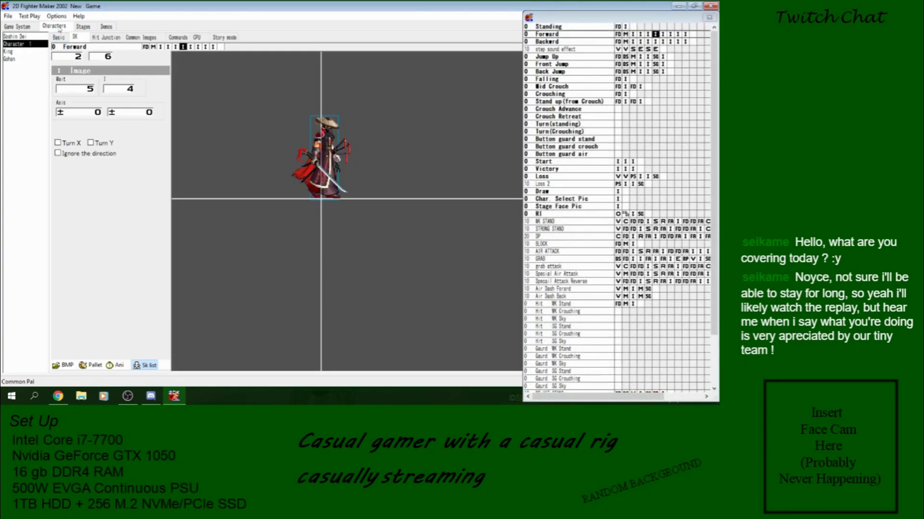
pyautogui.click(16, 27)
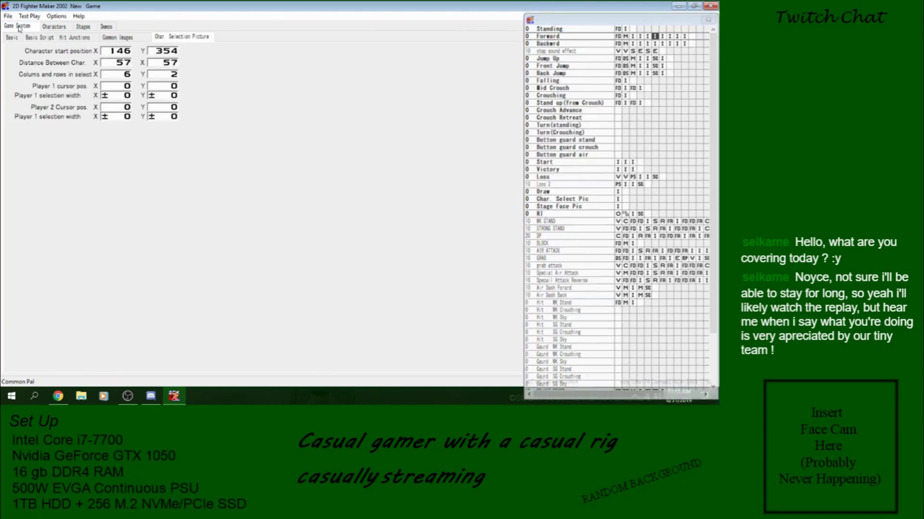
pyautogui.click(12, 37)
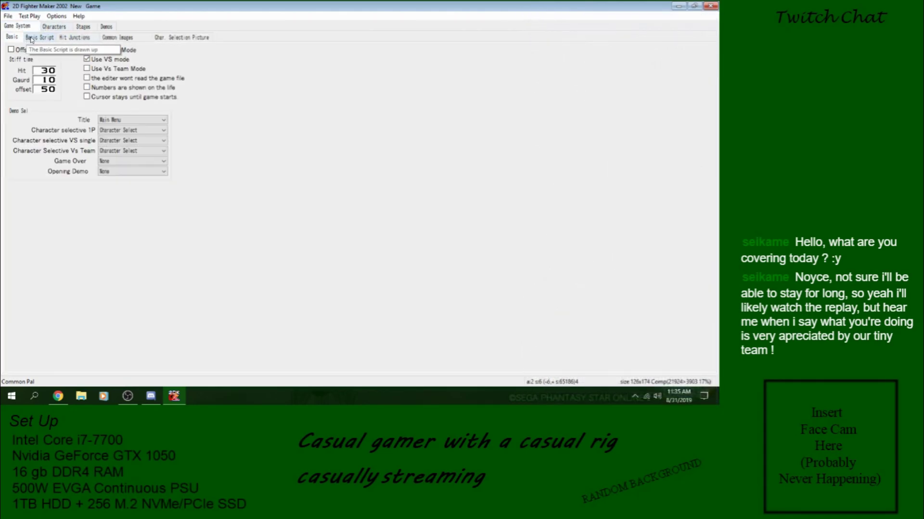
# Step: Tour the Basic Script, Basic, Char. Selection Picture, Stages and Demos tabs, ending on Character 1's Forward animation
pyautogui.click(32, 37)
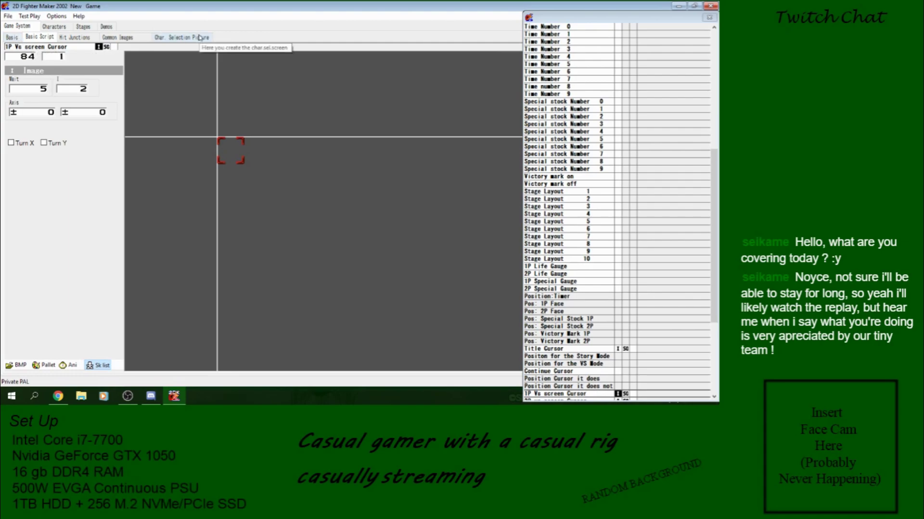
pyautogui.click(11, 37)
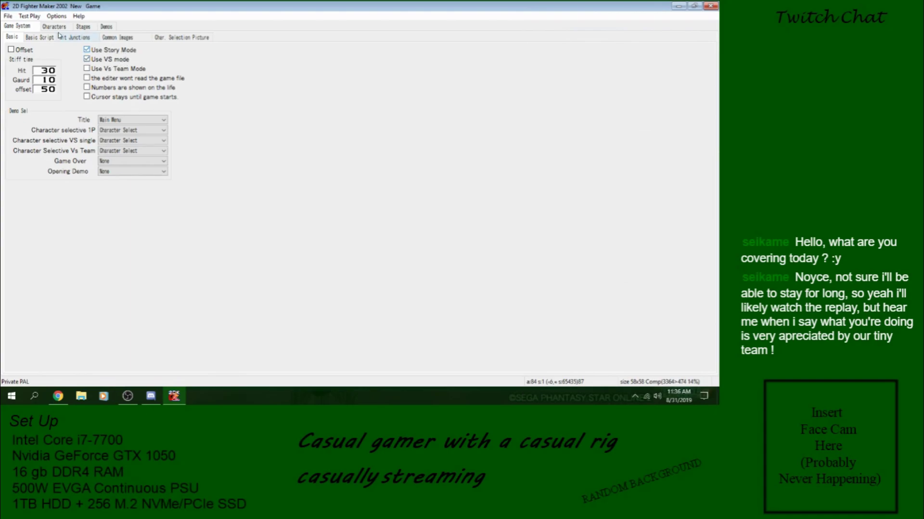
pyautogui.click(174, 37)
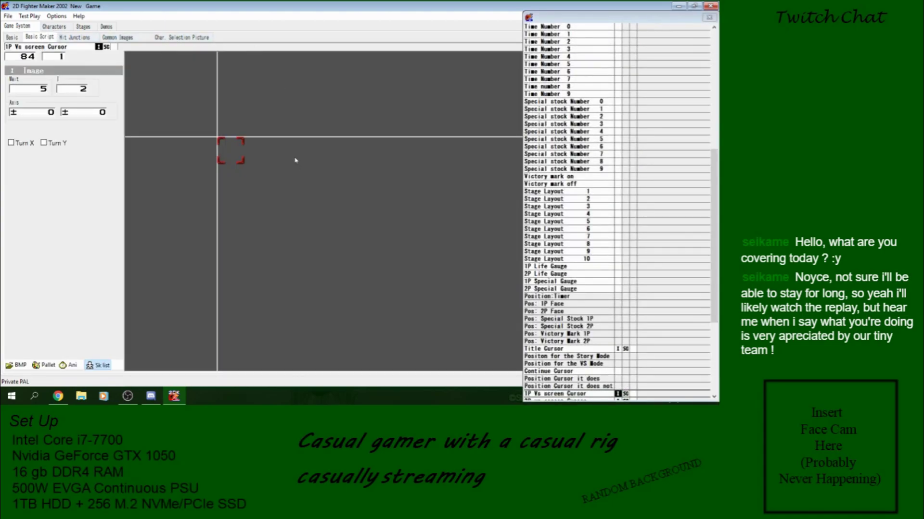
pyautogui.click(55, 27)
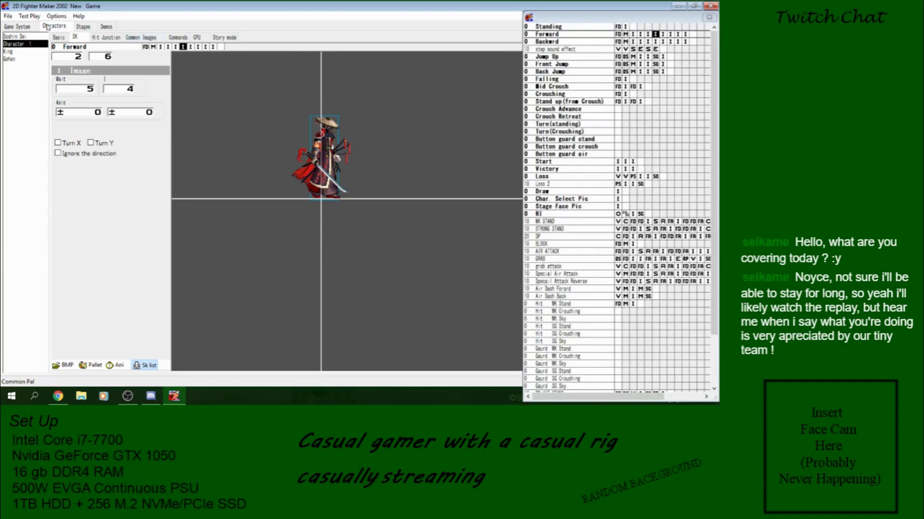
pyautogui.click(87, 27)
pyautogui.click(107, 27)
pyautogui.click(57, 27)
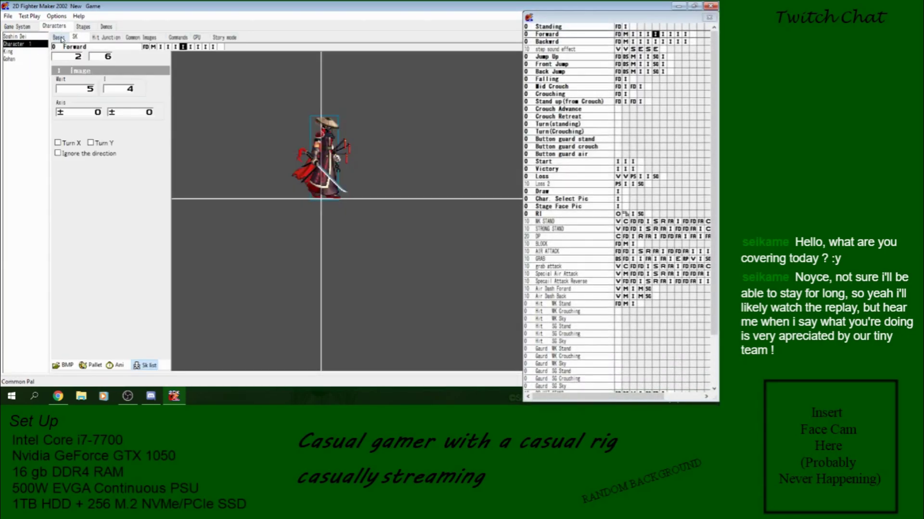